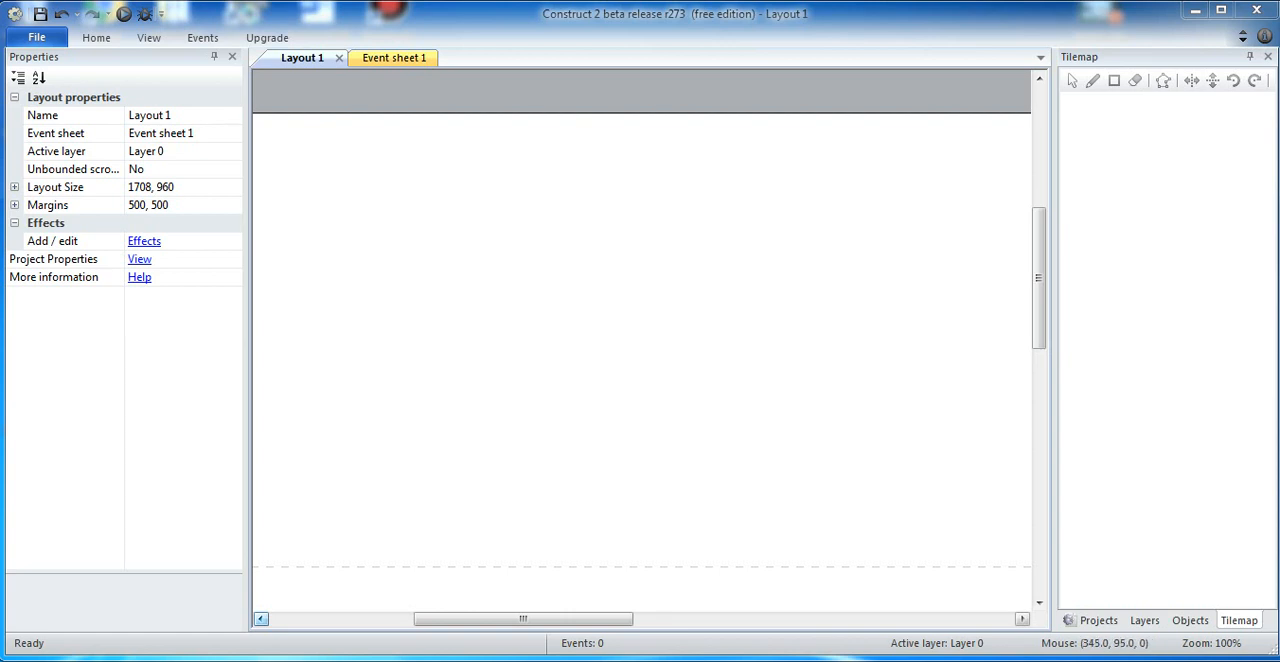
# Step: Show the properties of the new project
pyautogui.click(1098, 620)
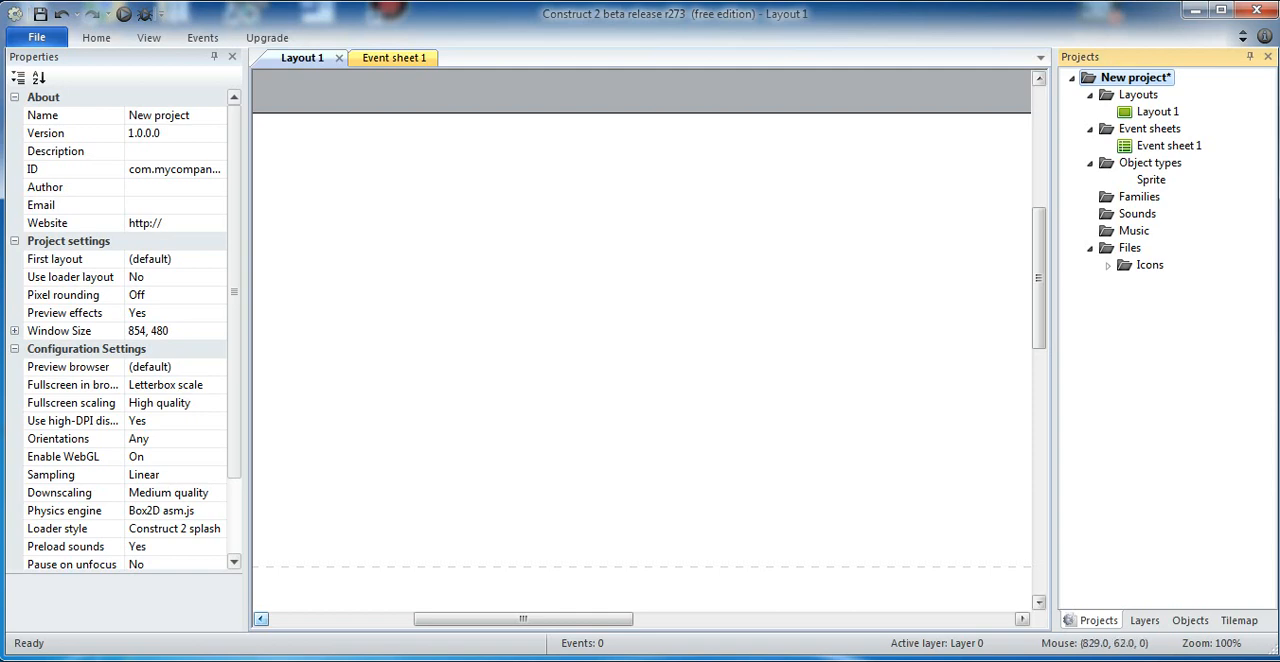
pyautogui.hotkey('ctrl', 'alt', 'd')
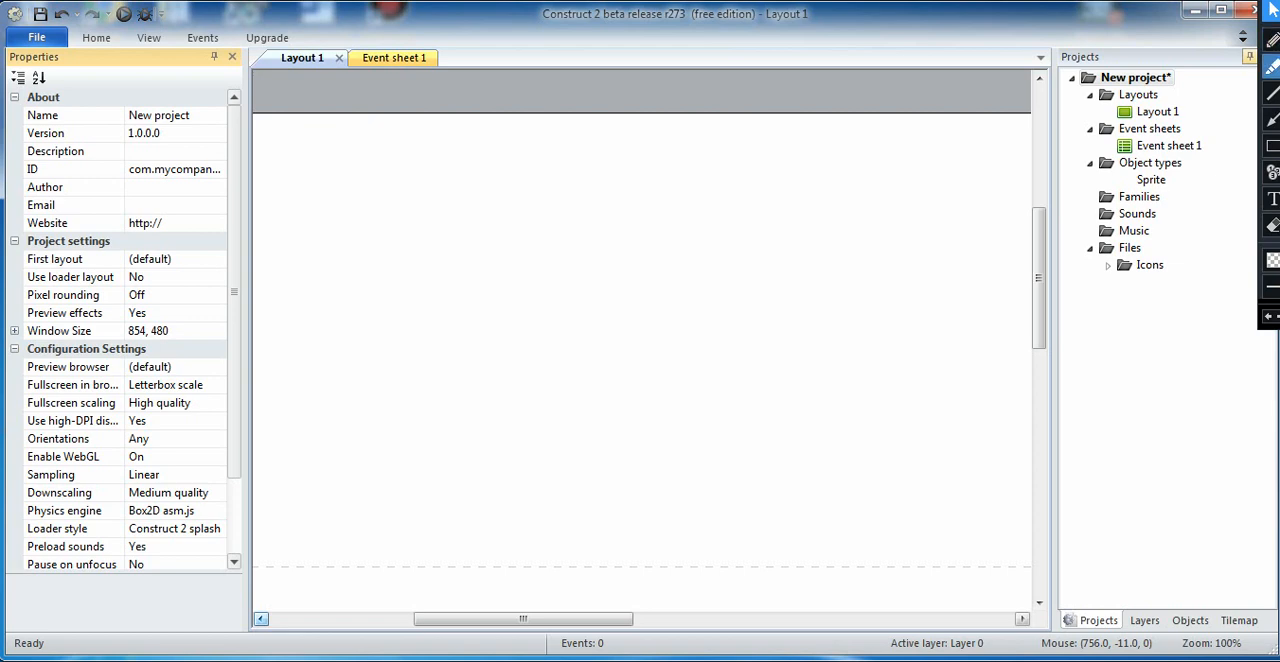
pyautogui.click(1271, 41)
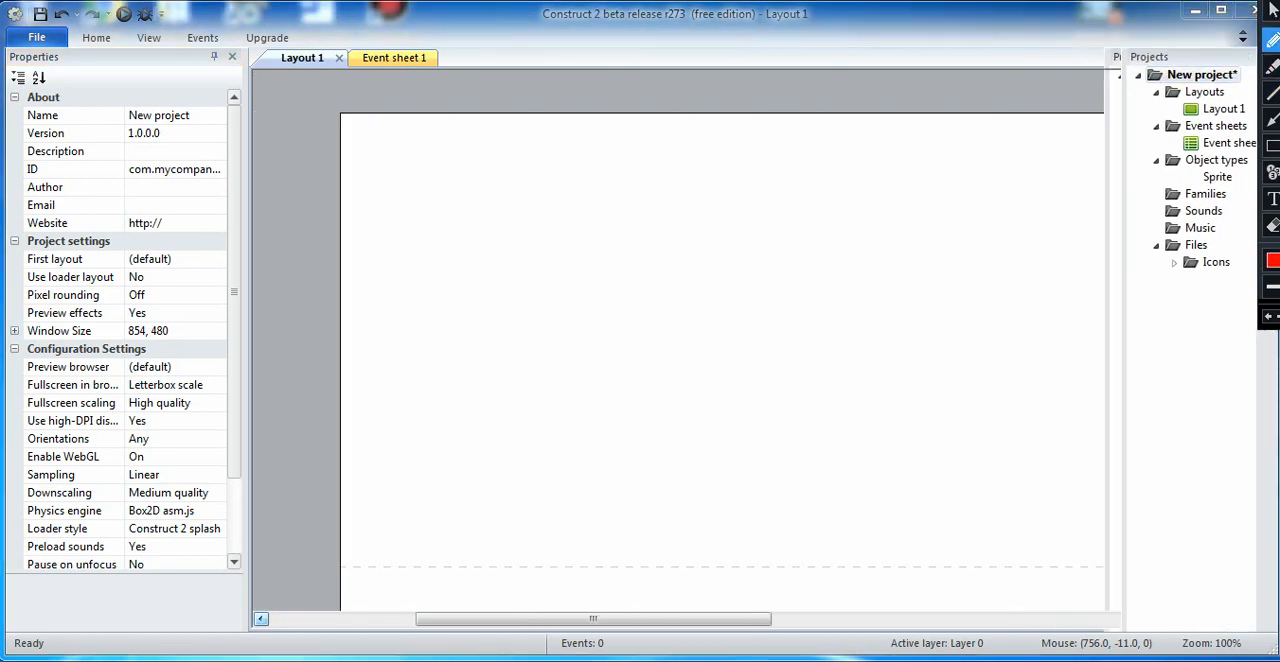
pyautogui.moveTo(10, 304)
pyautogui.mouseDown()
pyautogui.moveTo(104, 302)
pyautogui.moveTo(134, 410)
pyautogui.moveTo(6, 318)
pyautogui.moveTo(18, 300)
pyautogui.mouseUp()
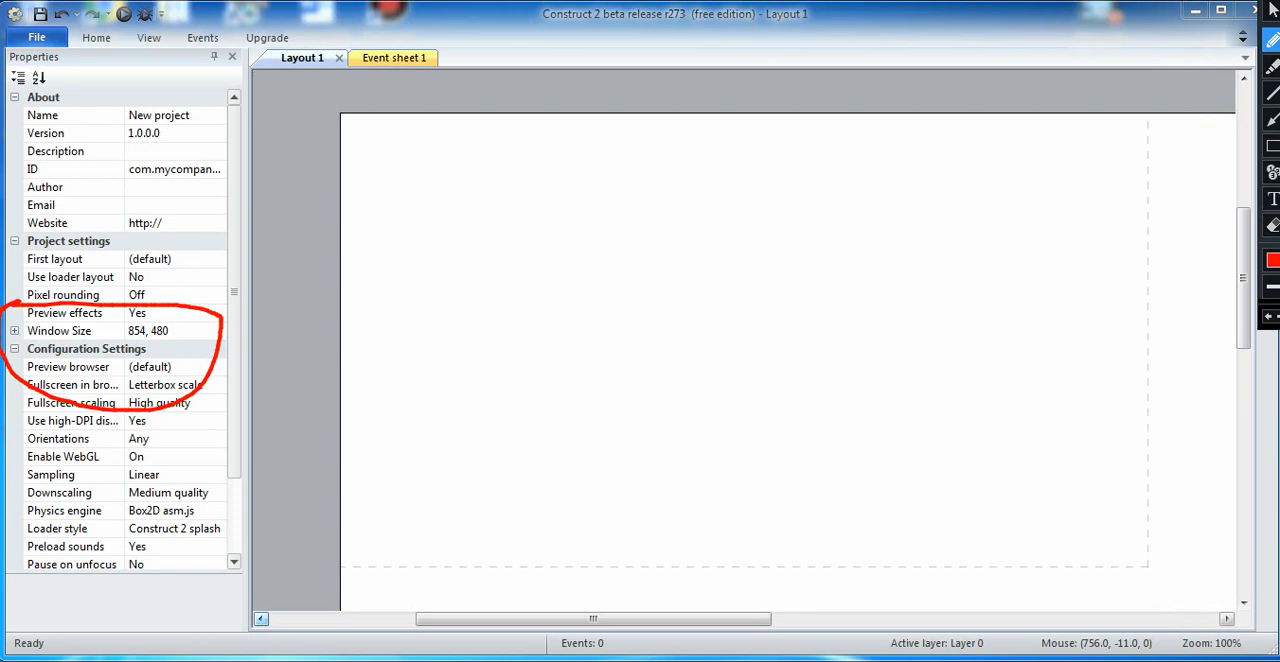
pyautogui.click(1272, 11)
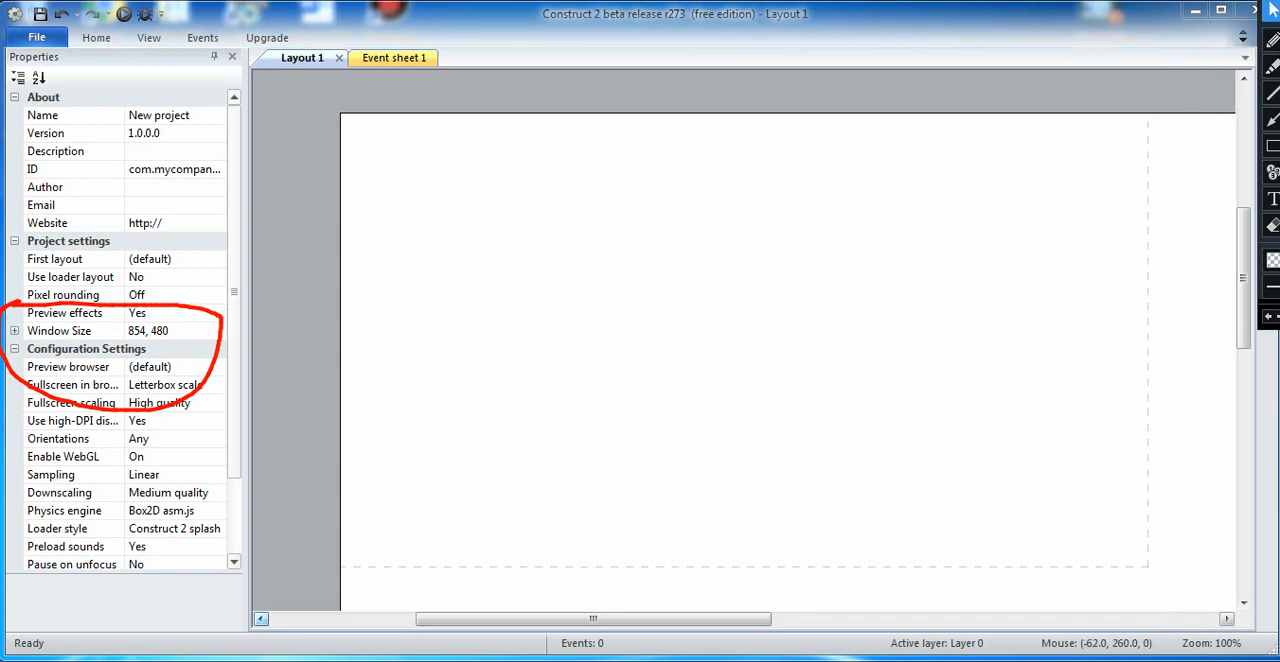
# Step: Set the project's window size to 720, 1280
pyautogui.click(150, 330)
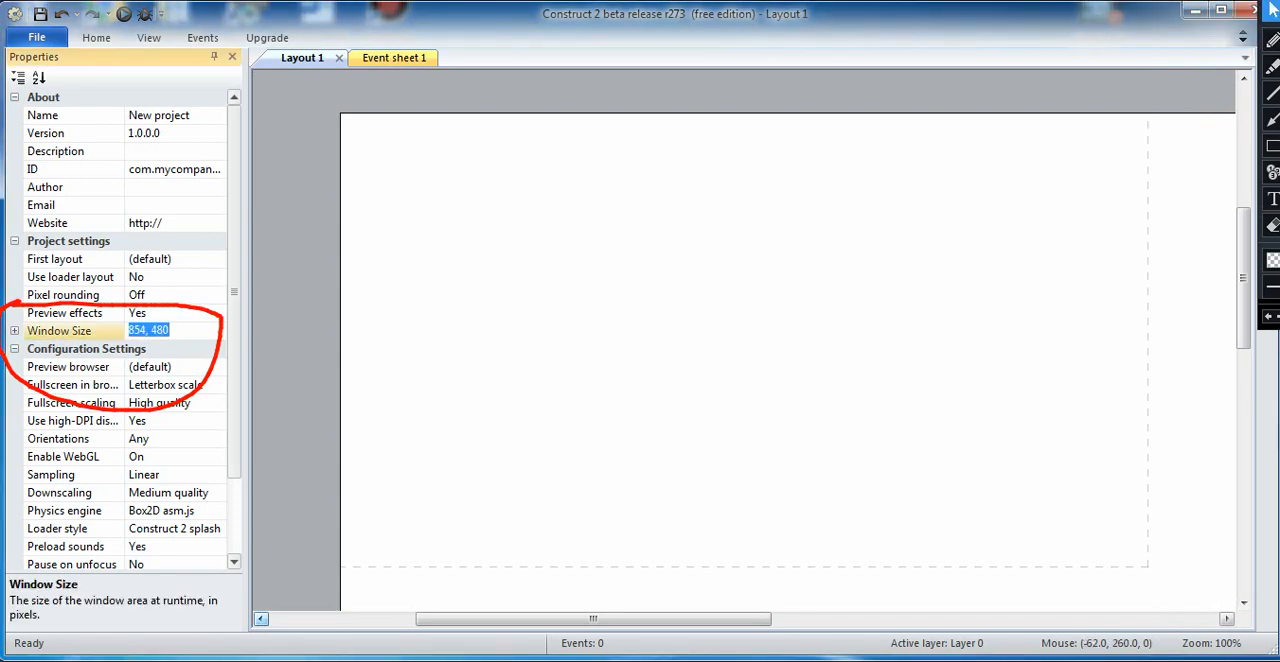
pyautogui.click(149, 330)
pyautogui.press('BackSpace')
pyautogui.press('BackSpace')
pyautogui.press('BackSpace')
pyautogui.press('BackSpace')
pyautogui.write('720')
pyautogui.press('End')
pyautogui.press('BackSpace')
pyautogui.press('BackSpace')
pyautogui.press('BackSpace')
pyautogui.write('1280')
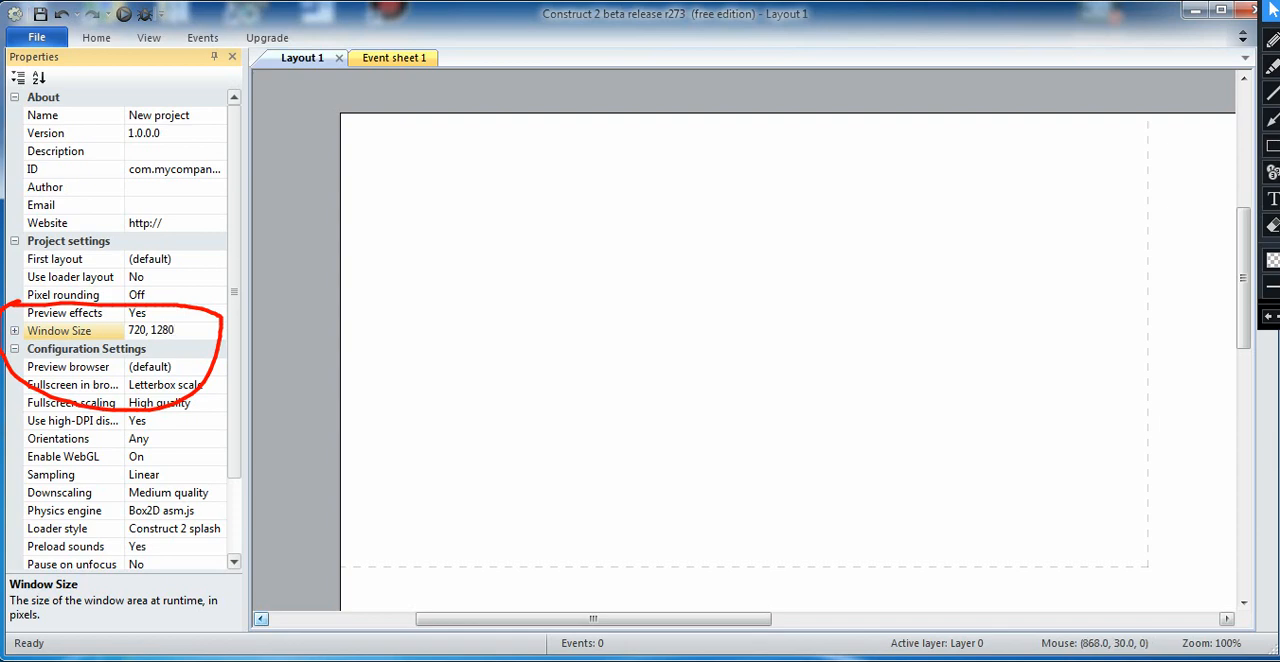
pyautogui.press('Return')
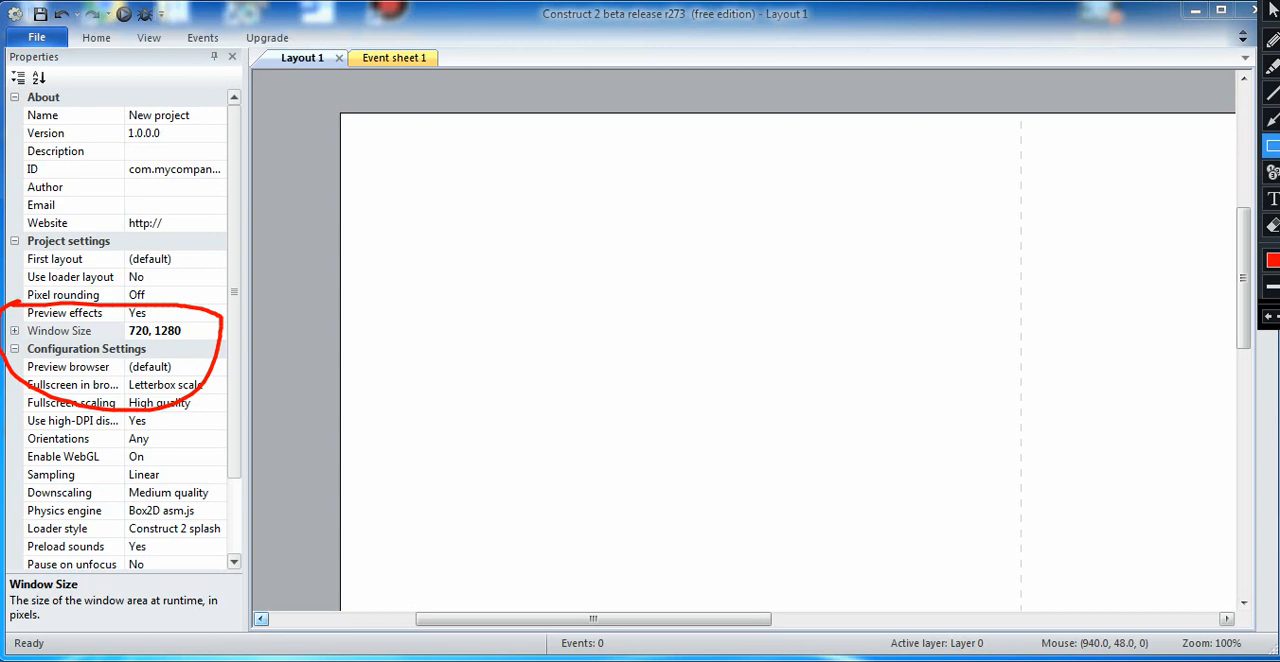
pyautogui.moveTo(5, 287)
pyautogui.mouseDown()
pyautogui.moveTo(64, 362)
pyautogui.moveTo(262, 437)
pyautogui.mouseUp()
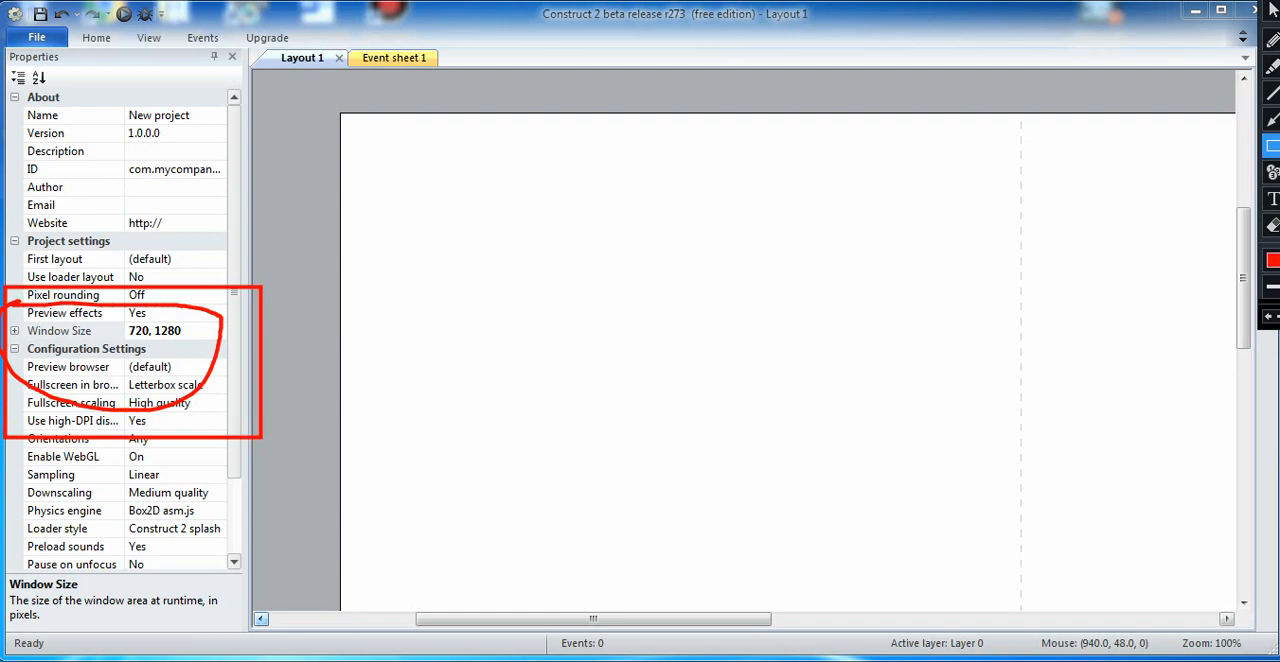
pyautogui.click(1272, 226)
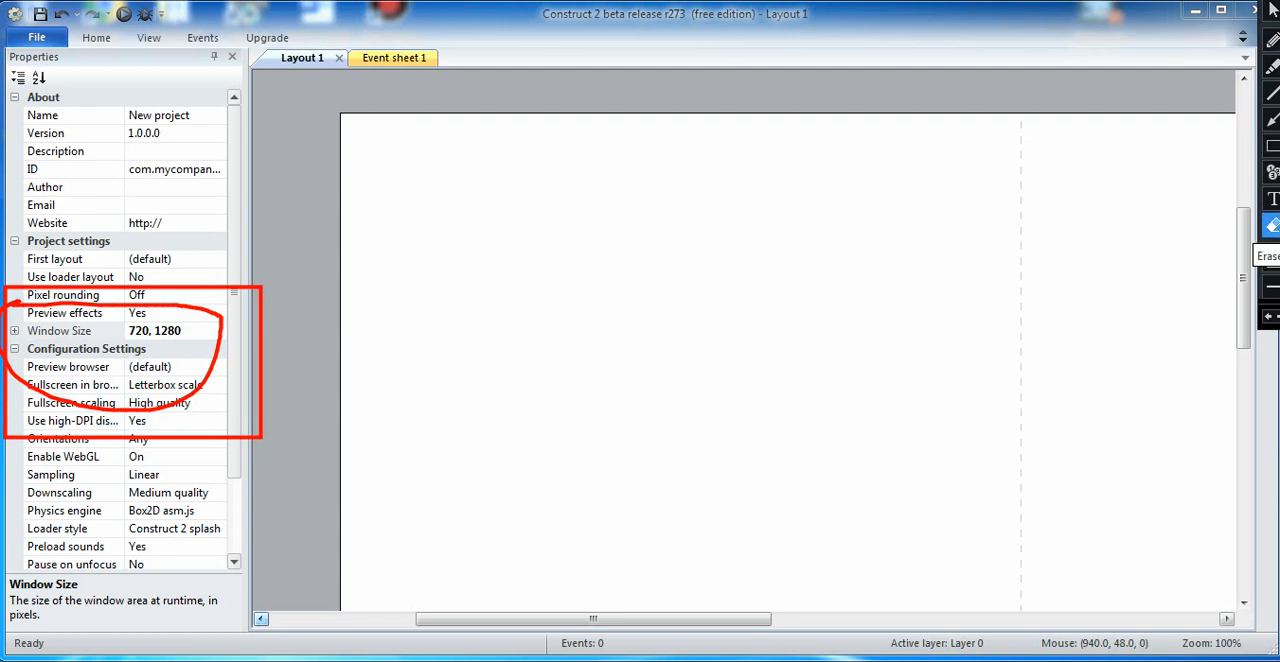
pyautogui.moveTo(2, 272)
pyautogui.mouseDown()
pyautogui.moveTo(132, 437)
pyautogui.moveTo(291, 455)
pyautogui.mouseUp()
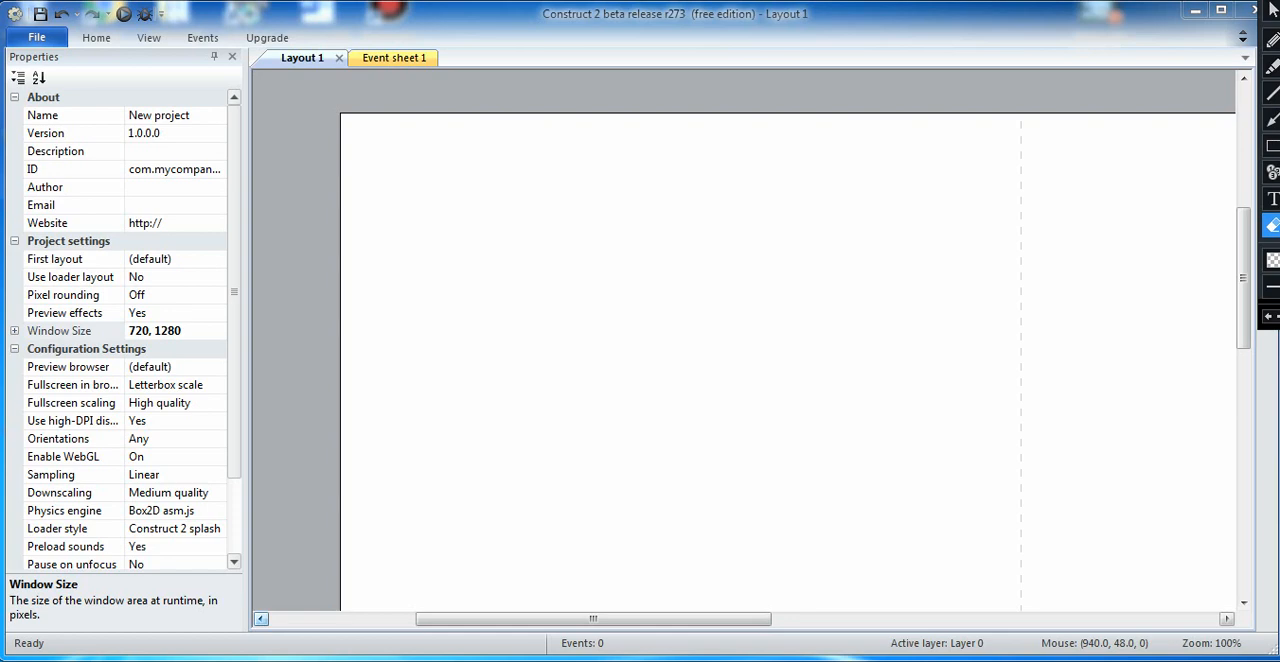
pyautogui.click(1271, 10)
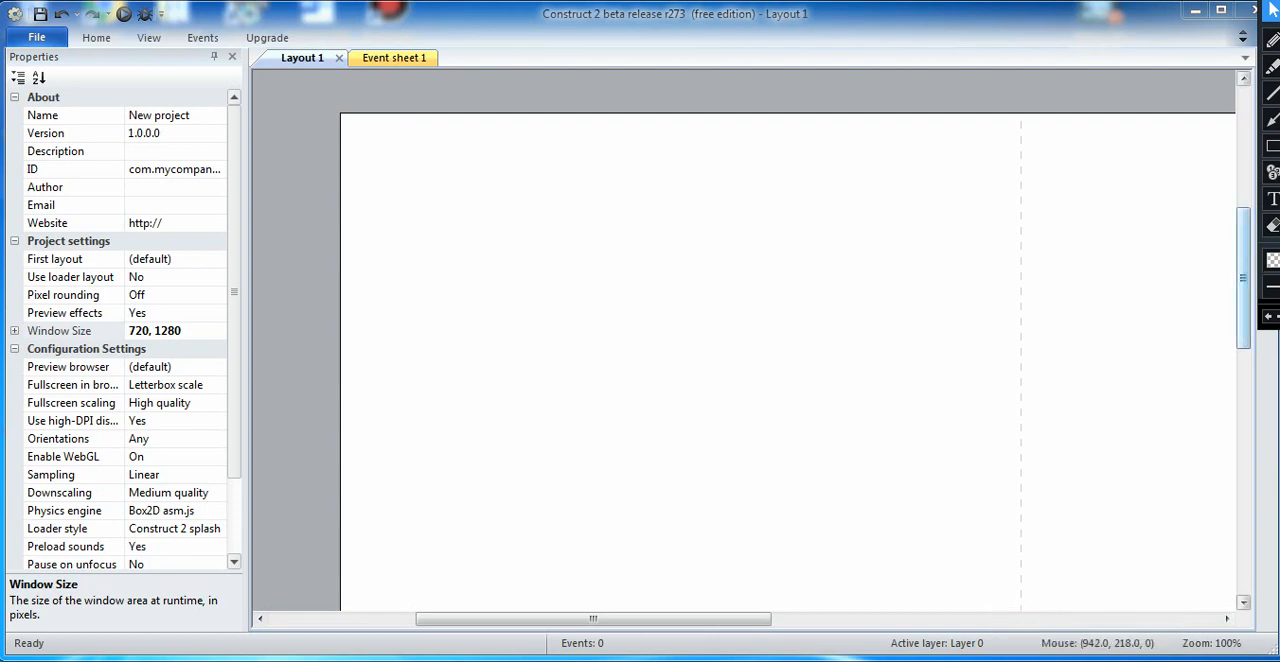
# Step: Set the layout size of Layout 1 to 720, 1280
pyautogui.moveTo(1243, 290); pyautogui.dragTo(1243, 291)
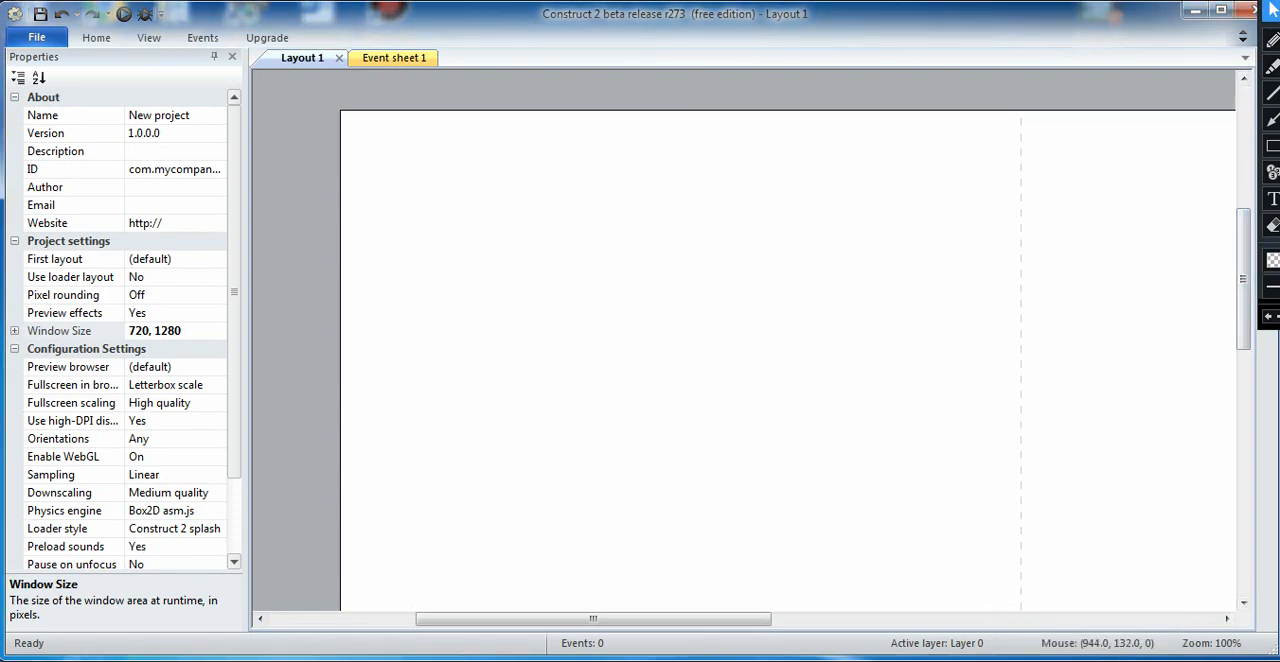
pyautogui.moveTo(1267, 97)
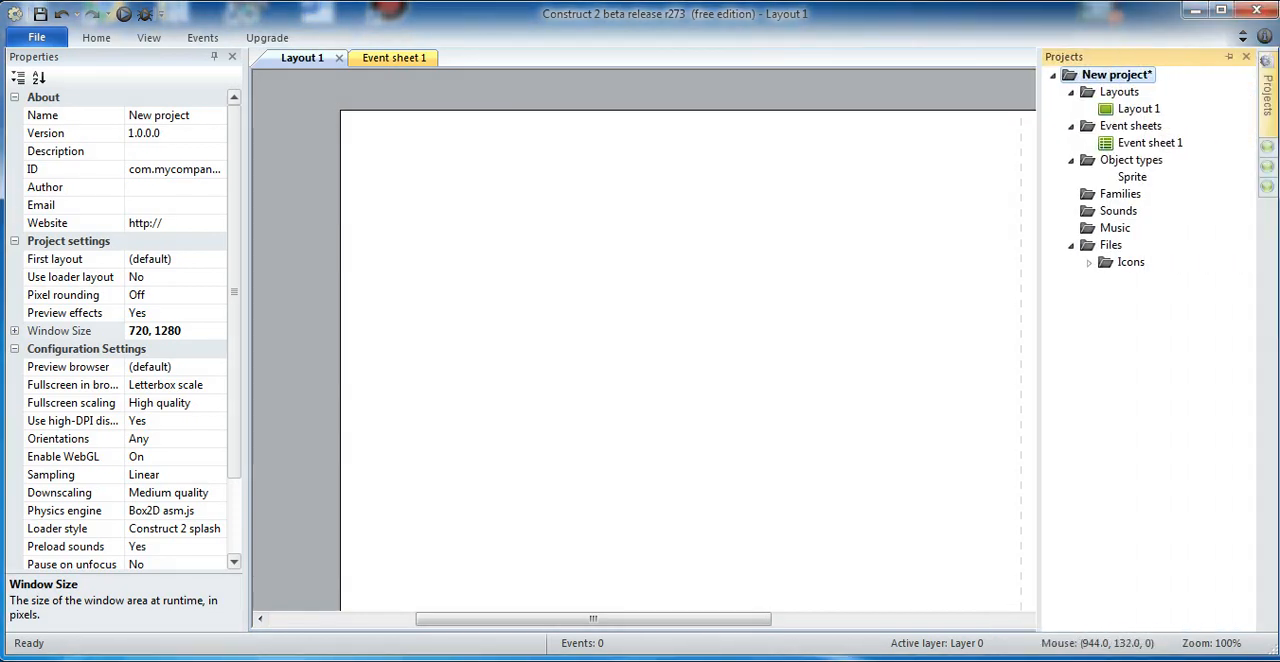
pyautogui.click(1138, 109)
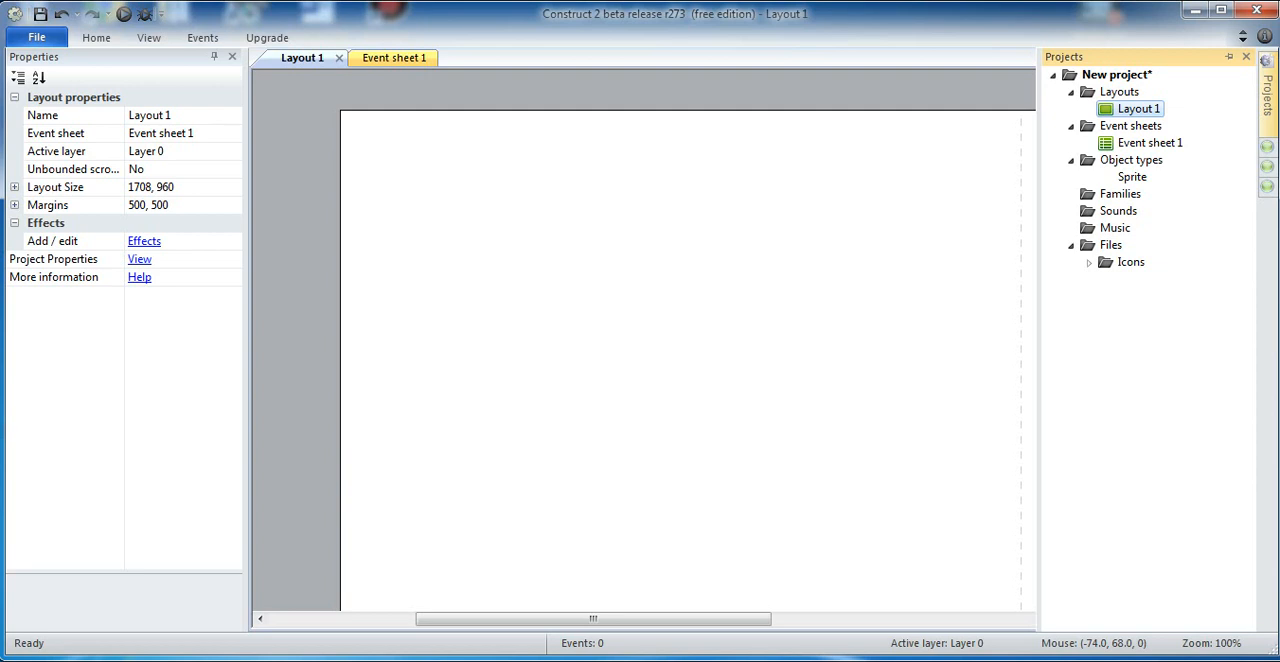
pyautogui.click(152, 187)
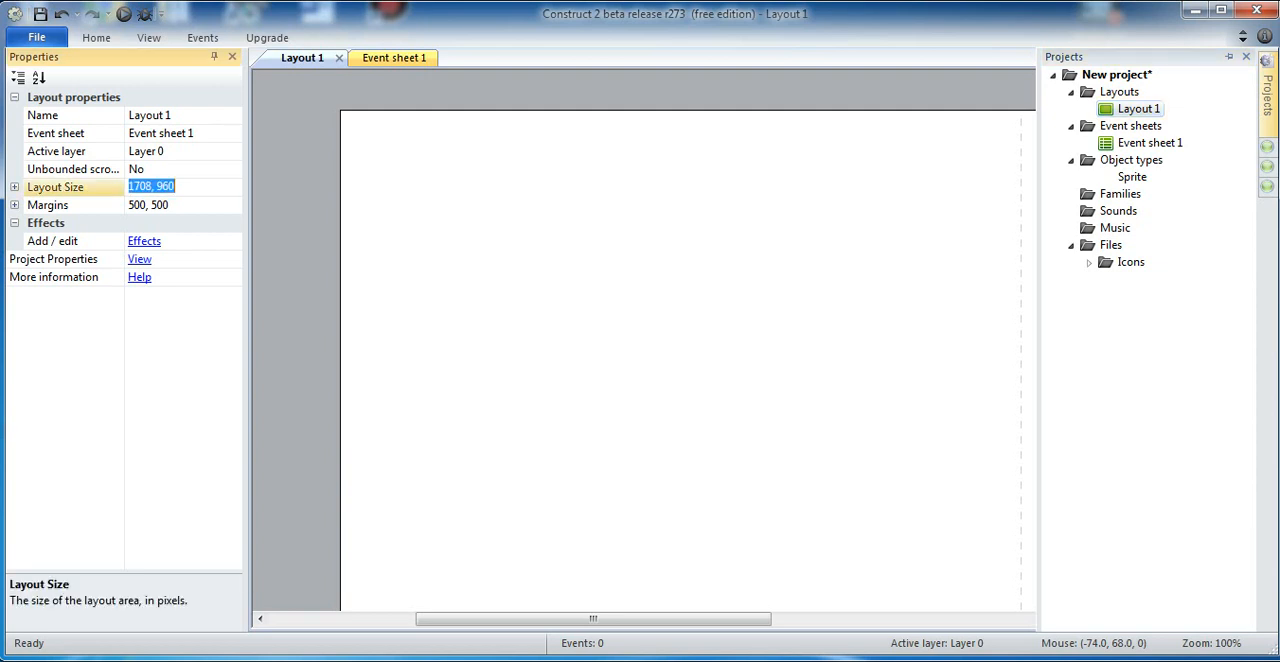
pyautogui.click(152, 187)
pyautogui.press('BackSpace')
pyautogui.press('BackSpace')
pyautogui.press('BackSpace')
pyautogui.press('BackSpace')
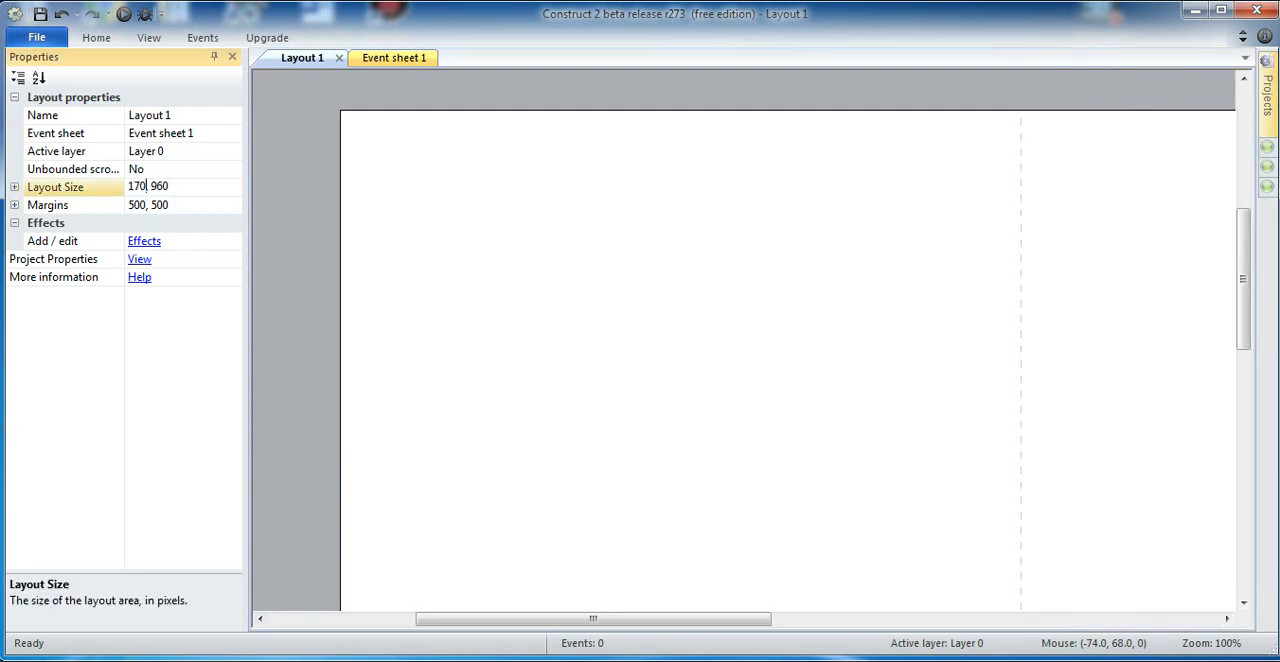
pyautogui.write('720')
pyautogui.press('Right')
pyautogui.press('Right')
pyautogui.press('Right')
pyautogui.press('Right')
pyautogui.press('BackSpace')
pyautogui.press('BackSpace')
pyautogui.press('BackSpace')
pyautogui.write('1280')
pyautogui.press('Tab')
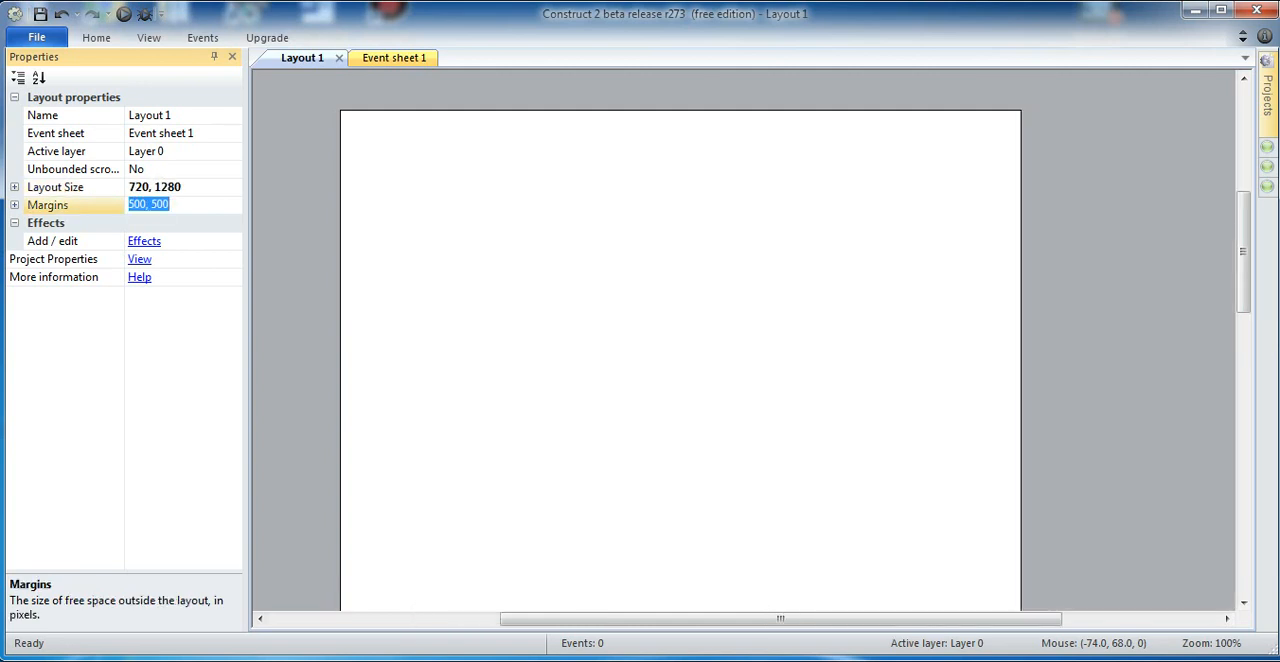
# Step: Copy the layout size into the margins of Layout 1 so they read 720, 1280
pyautogui.click(146, 204)
pyautogui.click(155, 187)
pyautogui.hotkey('ctrl', 'c')
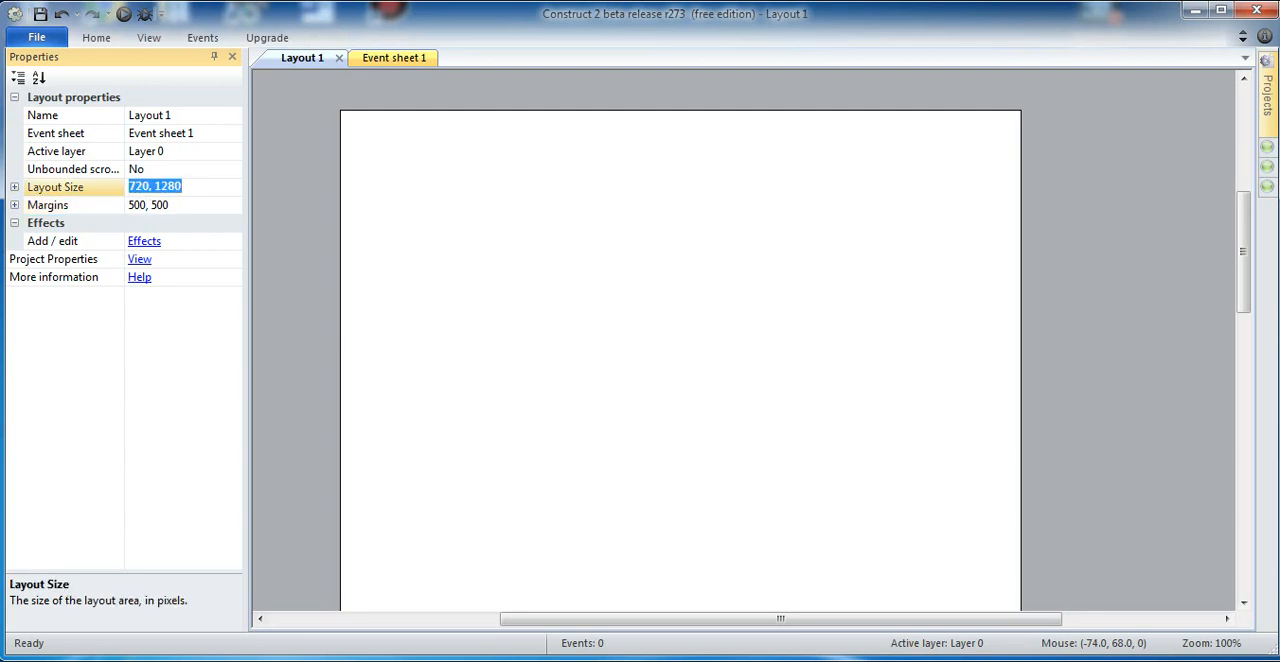
pyautogui.press('Tab')
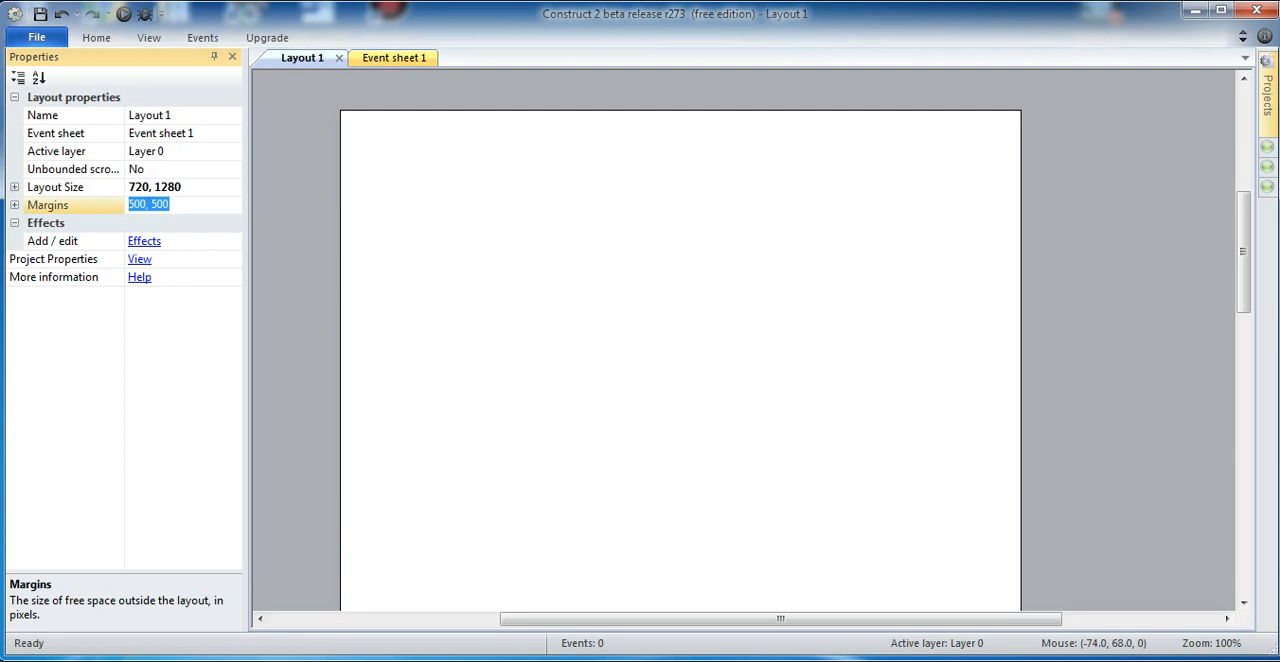
pyautogui.hotkey('ctrl', 'v')
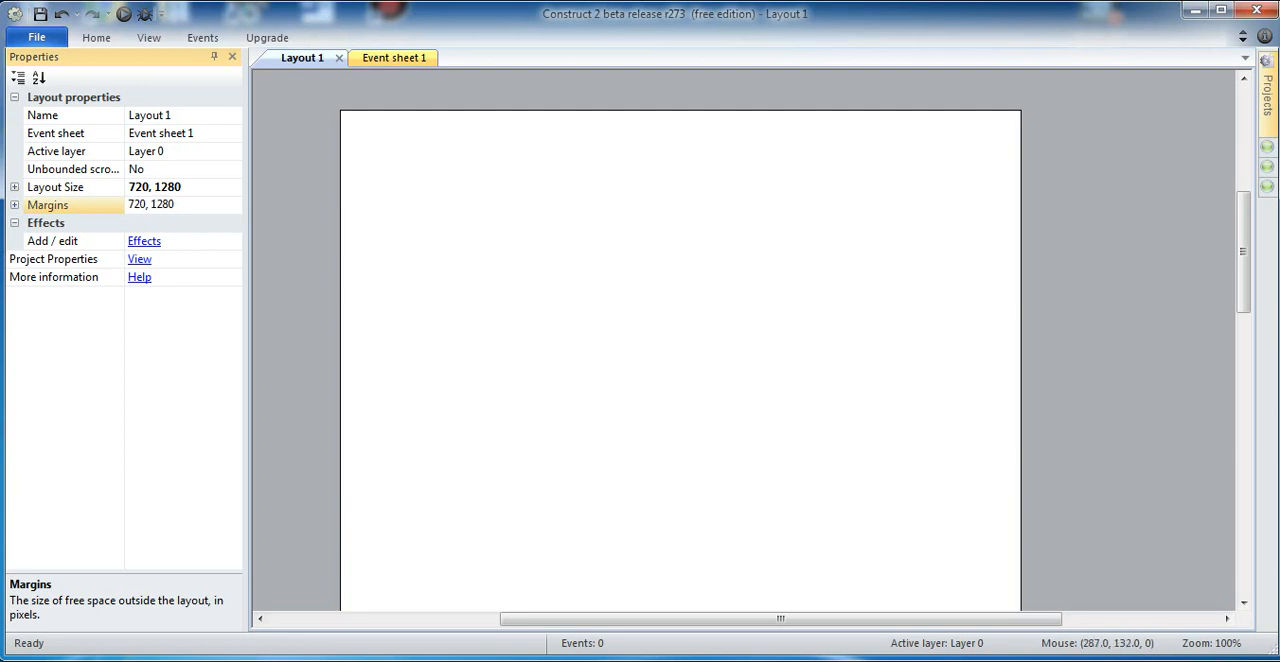
pyautogui.click(1066, 309)
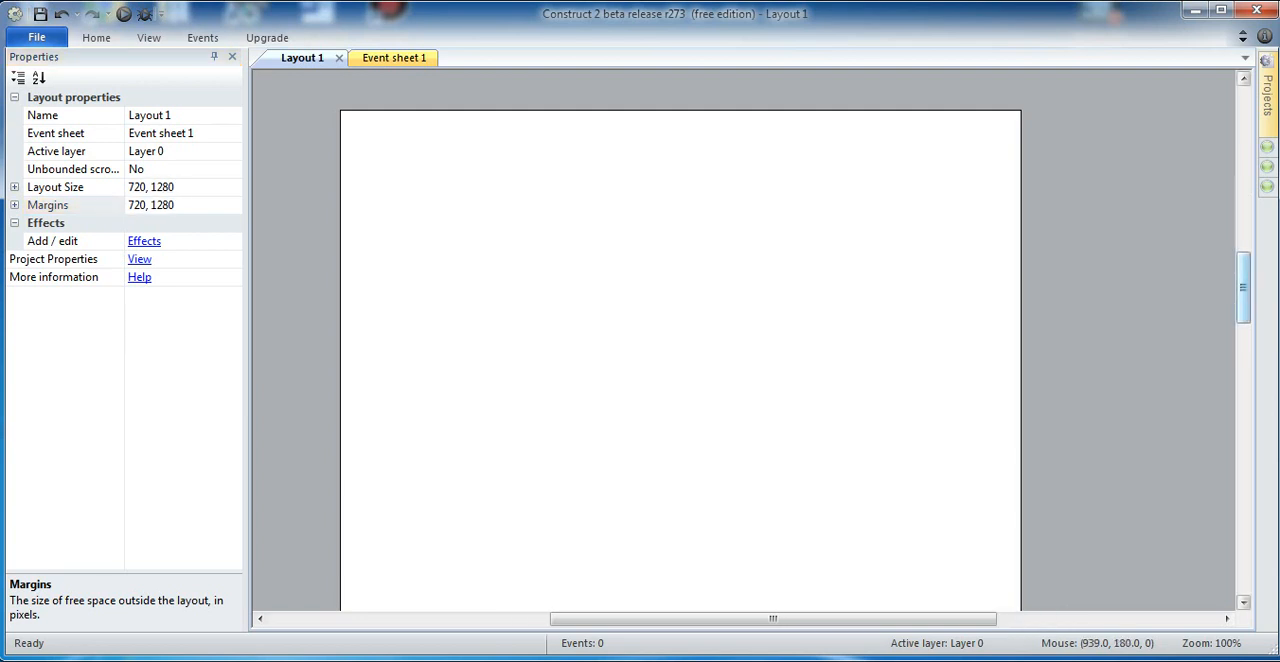
# Step: Insert a new Sprite object in the upper half of Layout 1
pyautogui.moveTo(1243, 287)
pyautogui.mouseDown()
pyautogui.moveTo(1243, 346)
pyautogui.moveTo(1243, 222)
pyautogui.moveTo(1243, 297)
pyautogui.moveTo(1243, 285)
pyautogui.mouseUp()
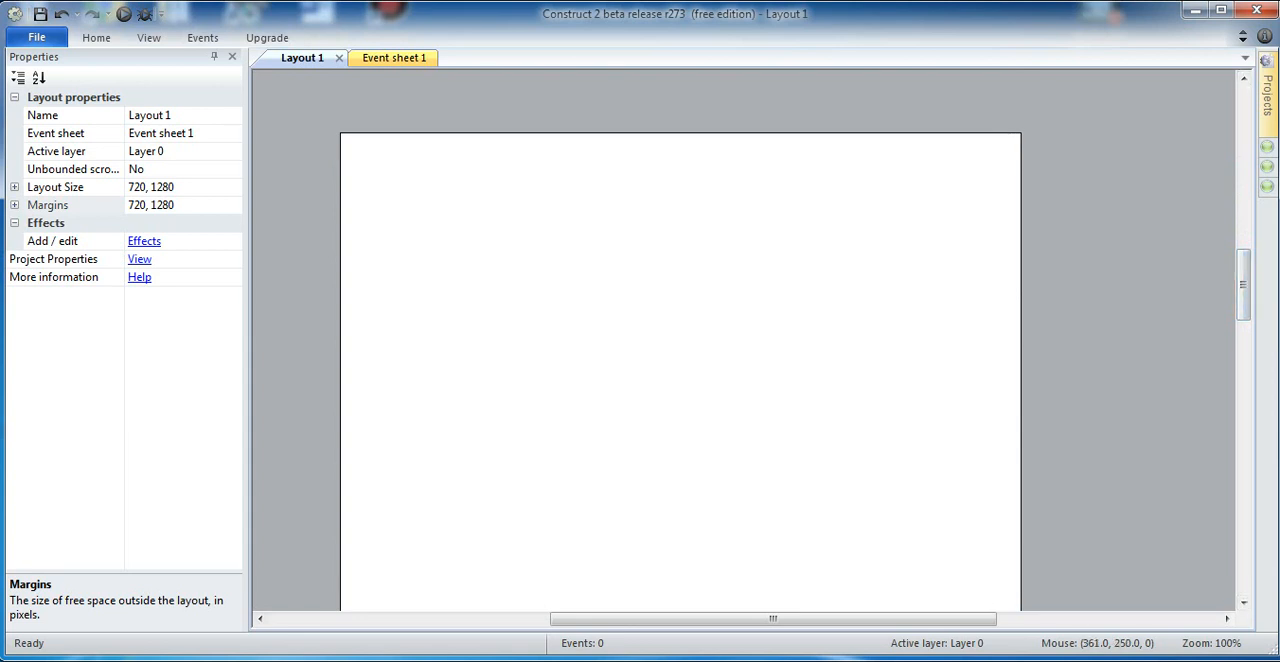
pyautogui.doubleClick(681, 369)
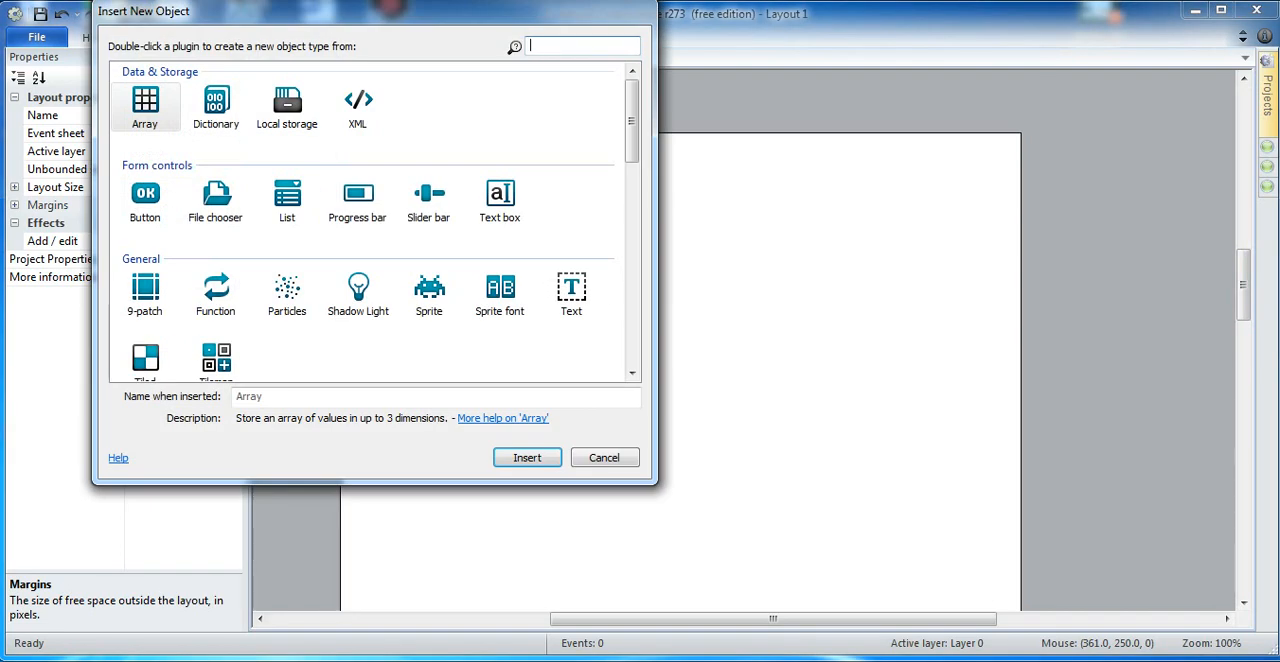
pyautogui.click(429, 295)
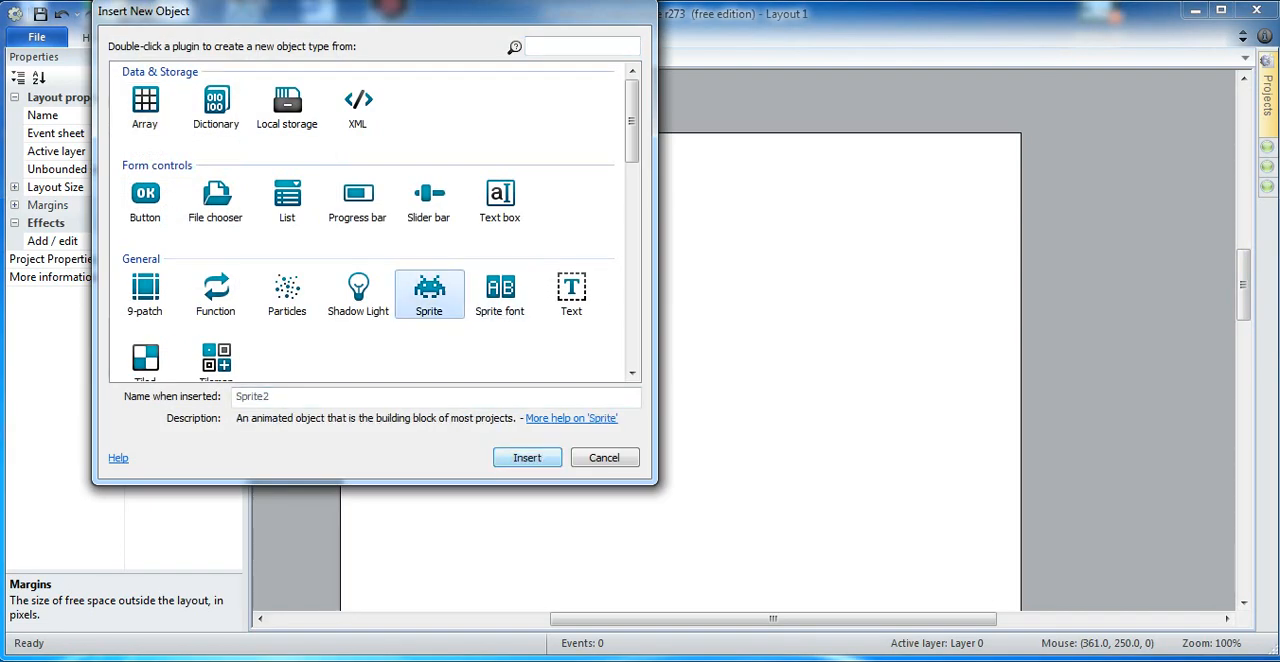
pyautogui.click(527, 457)
pyautogui.click(505, 345)
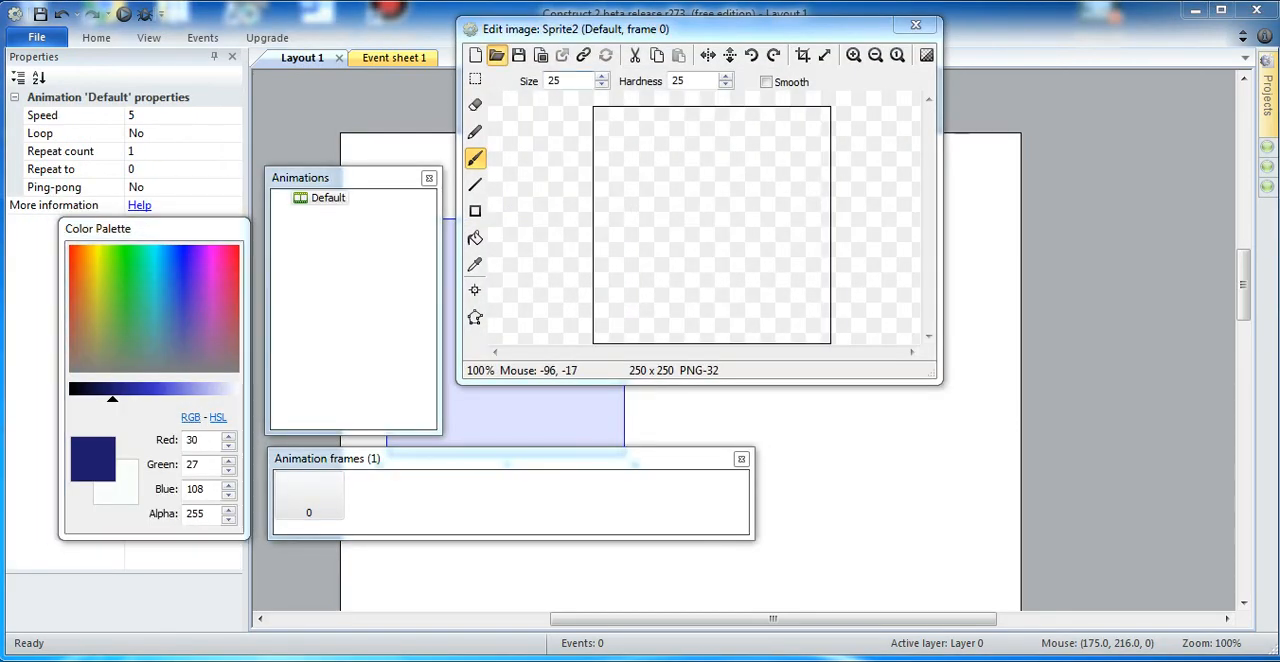
# Step: Load the banner-virus-covid image from the covid folder into the new sprite and close the image editor
pyautogui.click(496, 55)
pyautogui.click(602, 150)
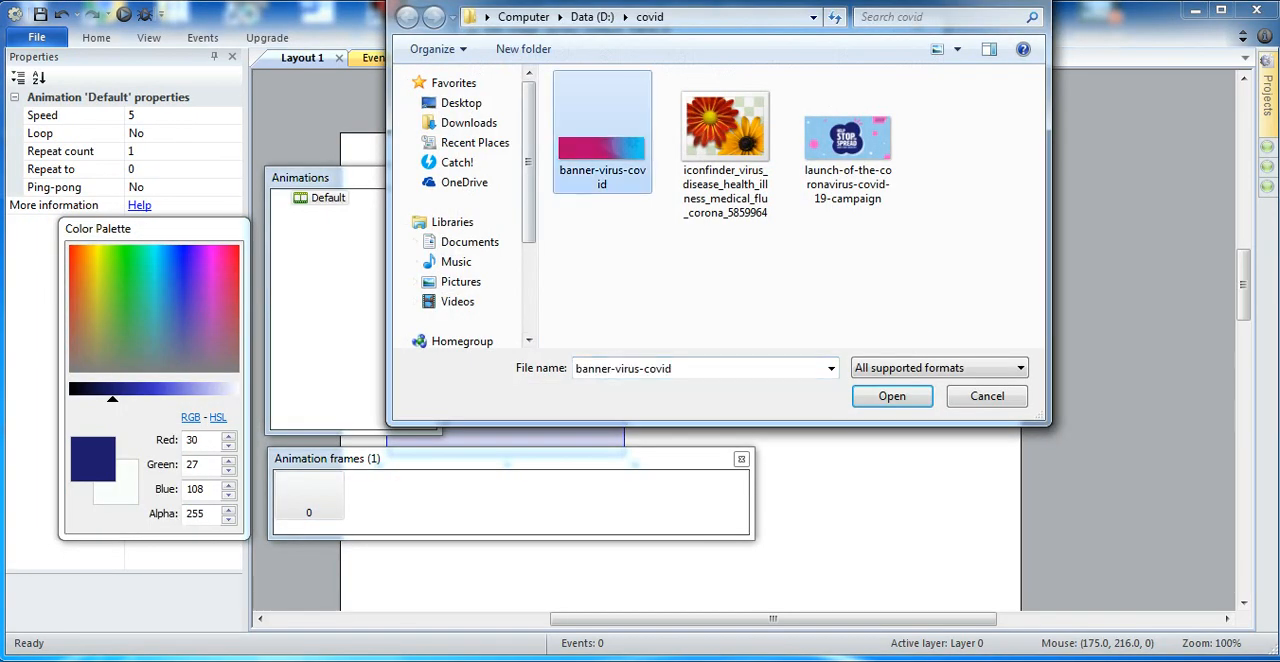
pyautogui.click(892, 396)
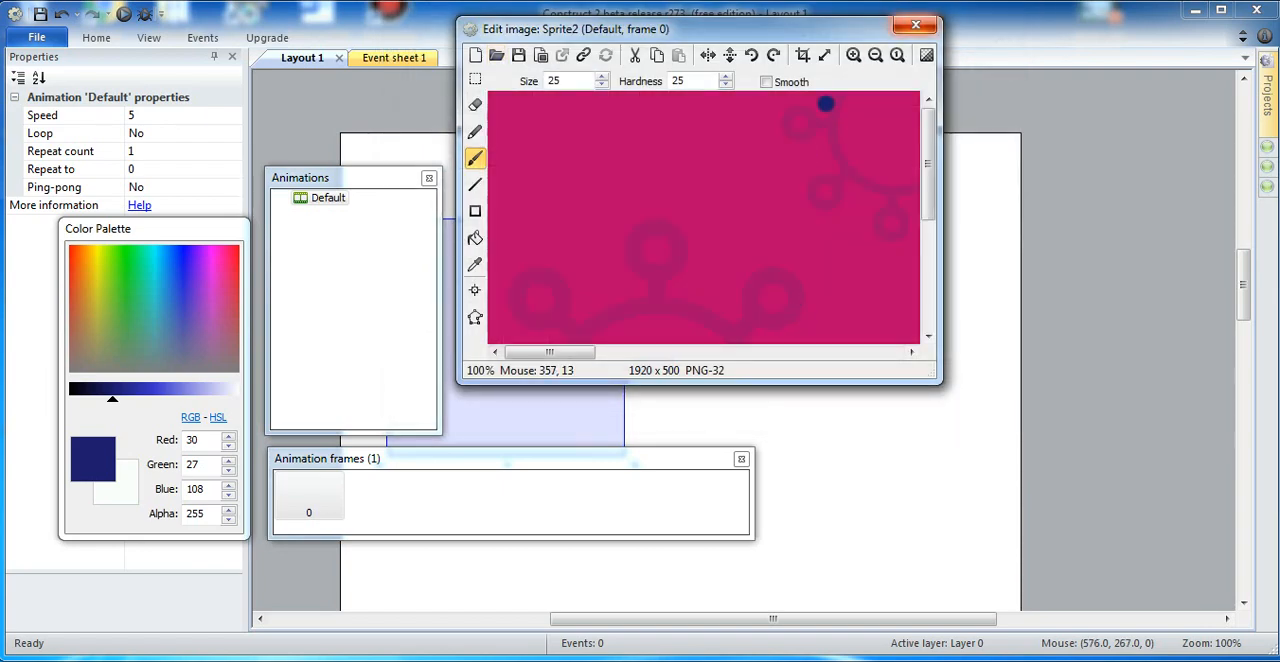
pyautogui.click(915, 26)
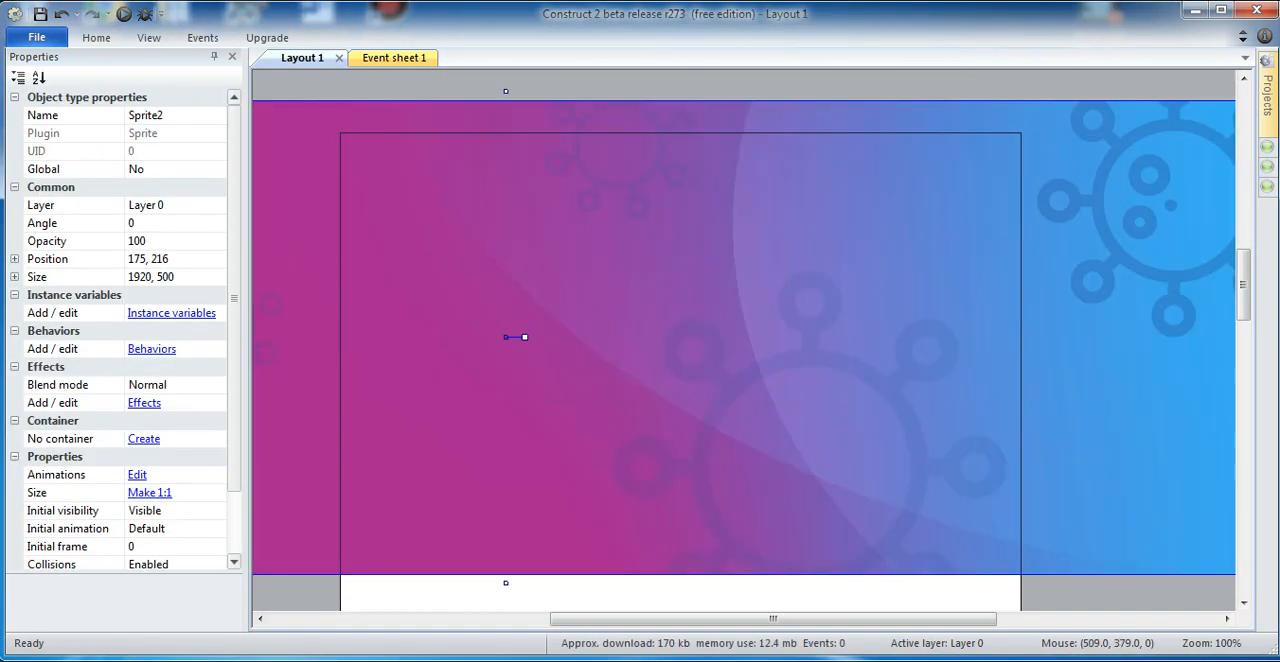
# Step: Set the banner sprite's angle to 90 degrees
pyautogui.click(148, 37)
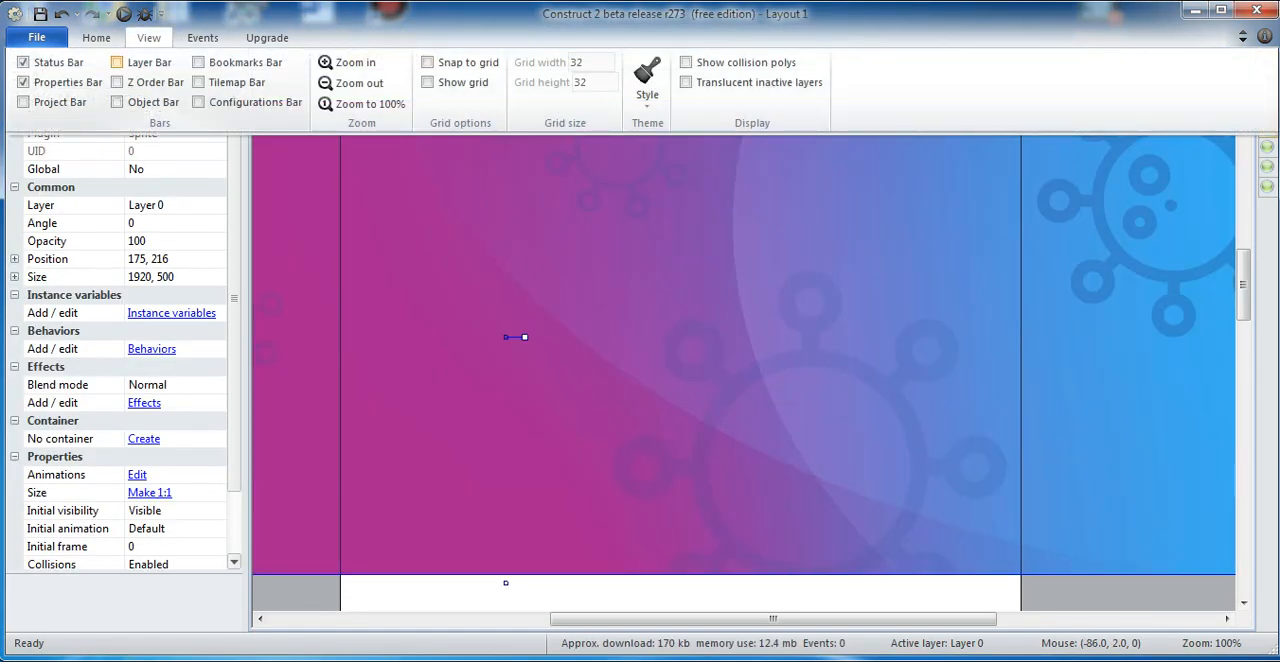
pyautogui.click(357, 83)
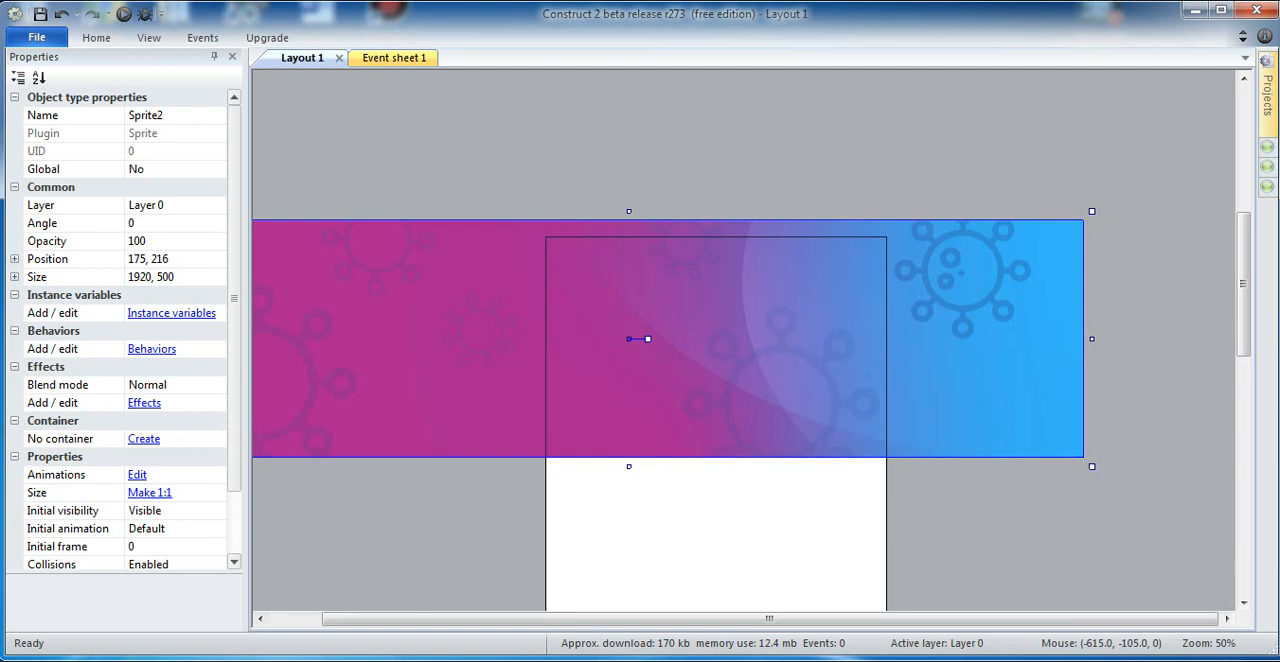
pyautogui.click(150, 223)
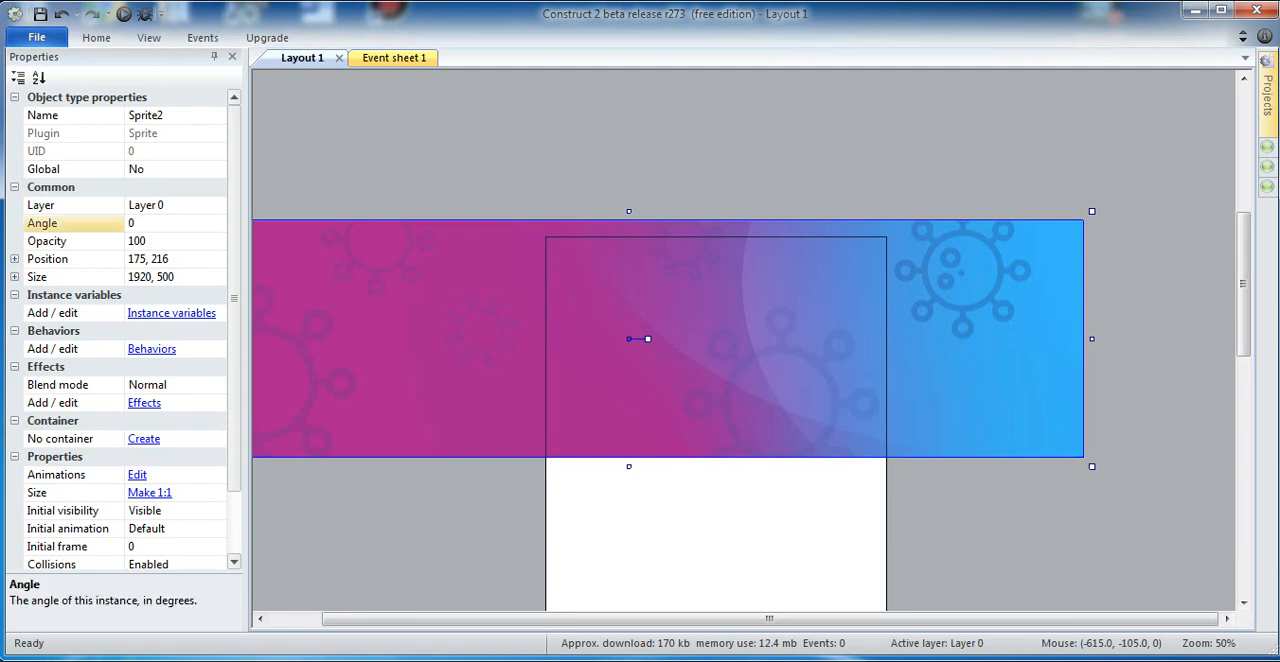
pyautogui.write('90')
pyautogui.press('Return')
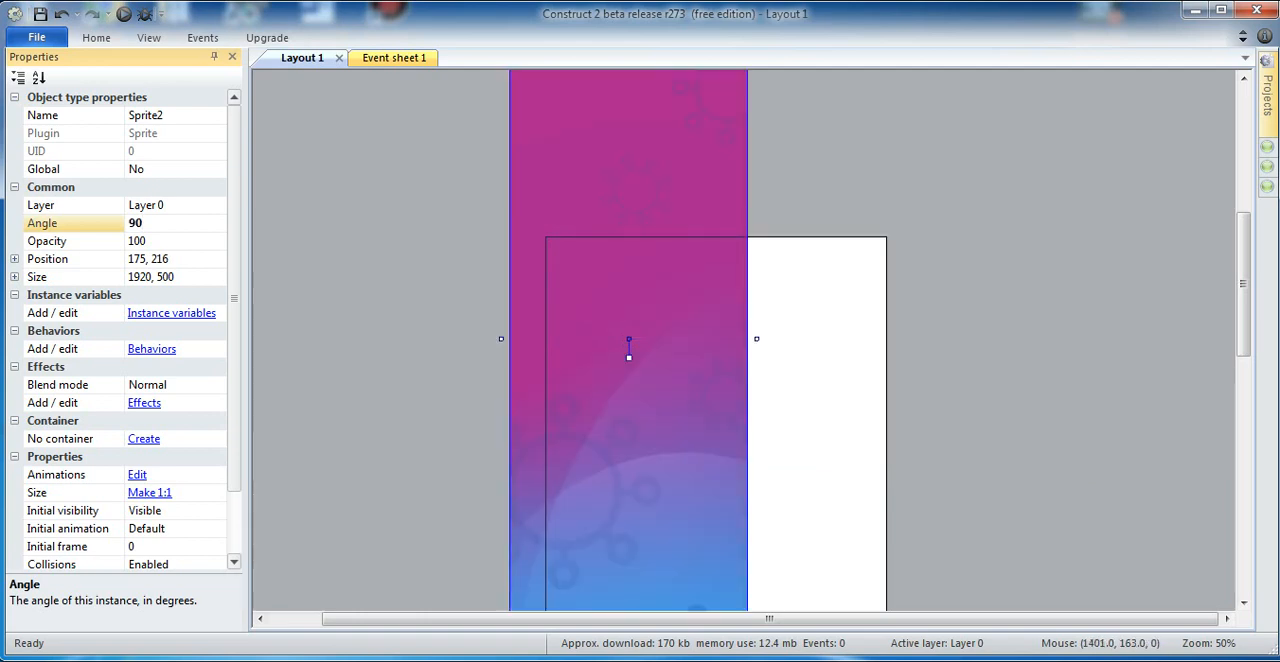
# Step: Enlarge the rotated banner sprite to about 3038 by 791 so it covers the full layout area
pyautogui.moveTo(1243, 304); pyautogui.dragTo(1243, 379)
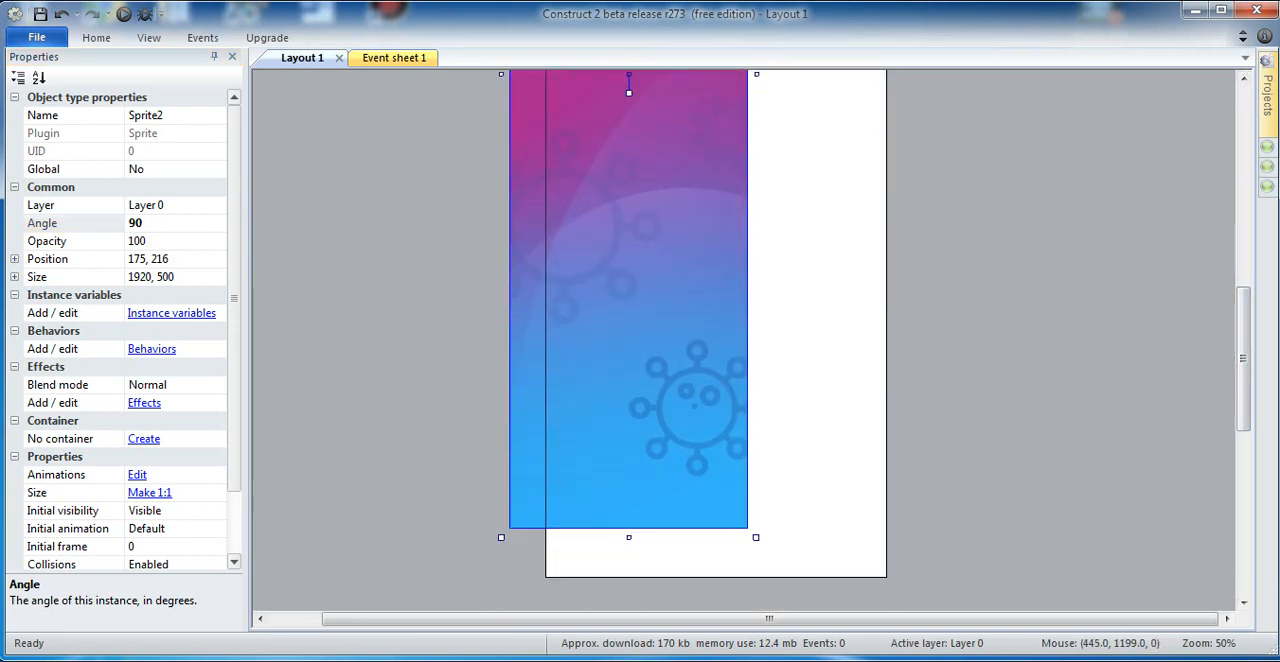
pyautogui.keyDown('shift'); pyautogui.moveTo(756, 538); pyautogui.dragTo(831, 593); pyautogui.keyUp('shift')
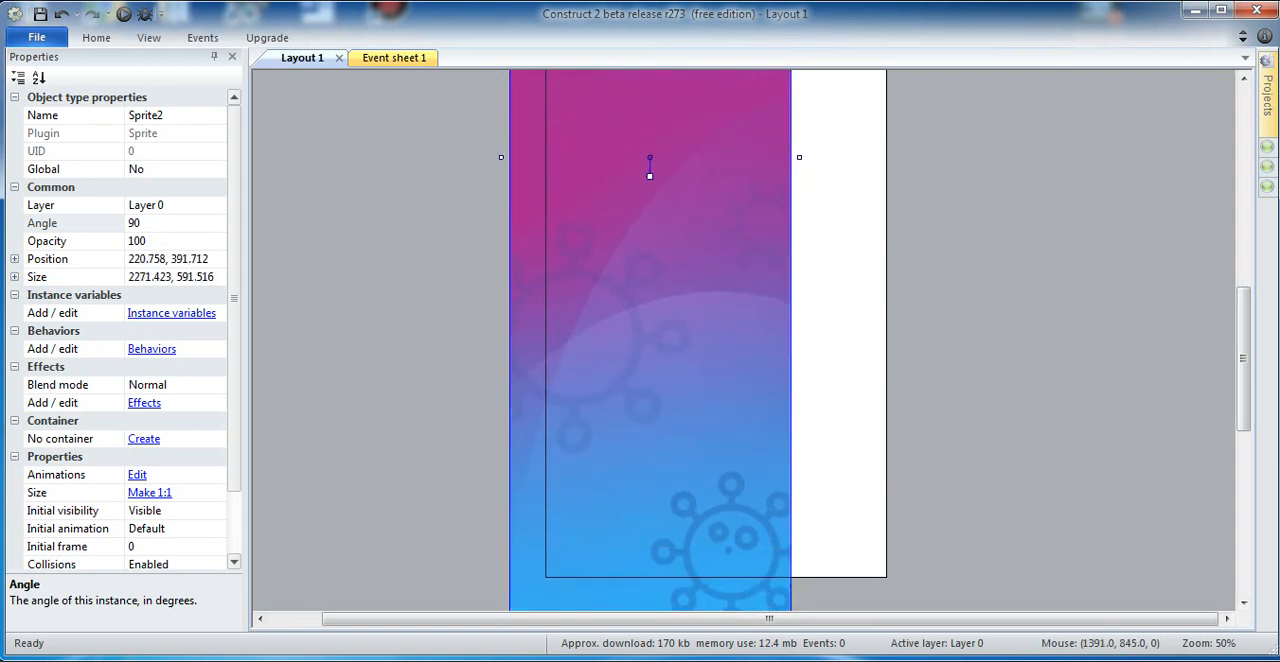
pyautogui.moveTo(1243, 374); pyautogui.dragTo(1243, 426)
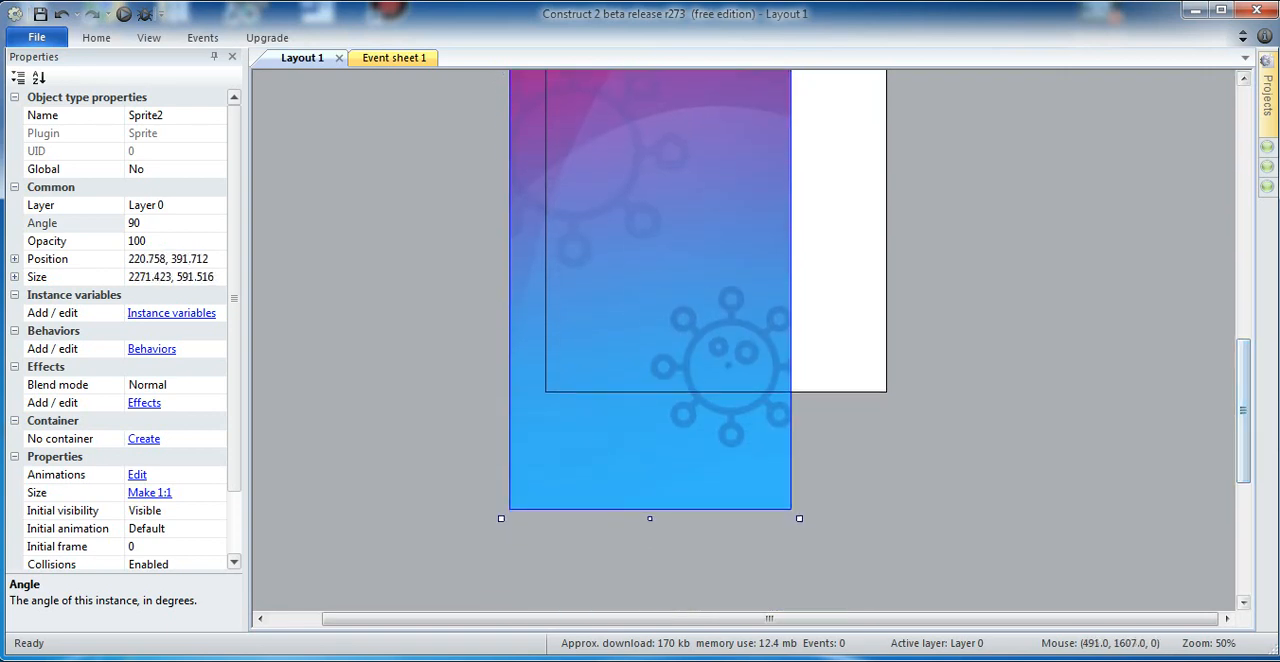
pyautogui.keyDown('shift'); pyautogui.moveTo(800, 519); pyautogui.dragTo(1004, 607); pyautogui.keyUp('shift')
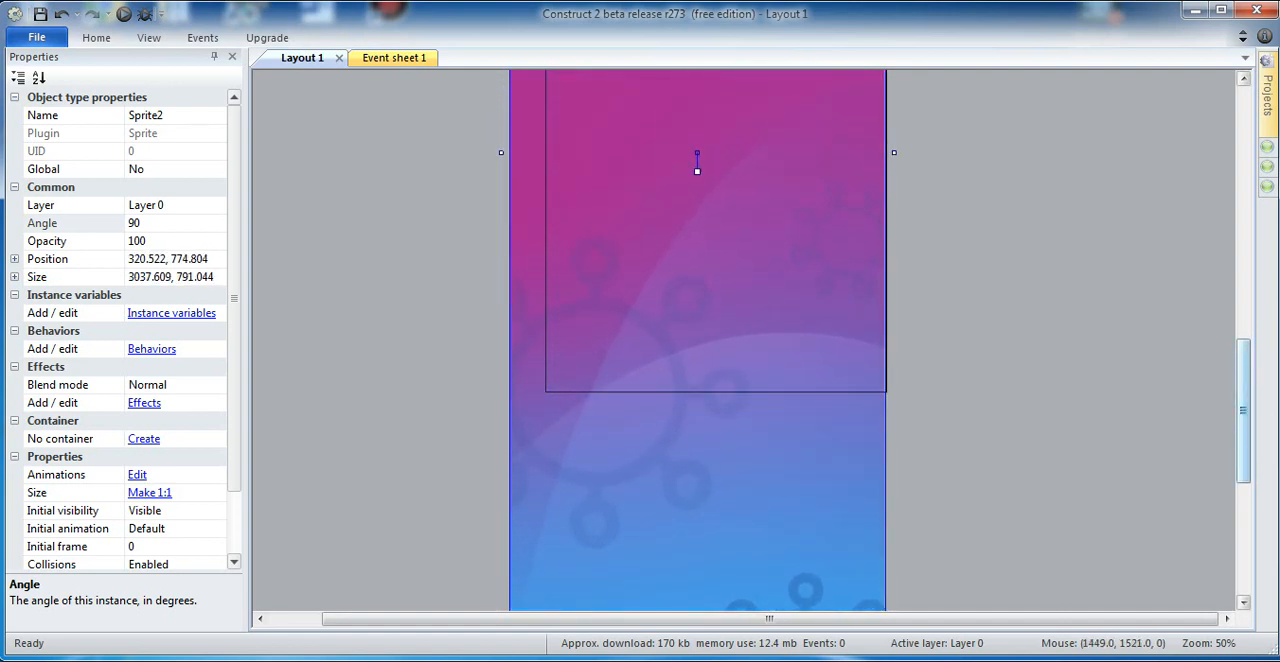
pyautogui.moveTo(1243, 424); pyautogui.dragTo(1243, 310)
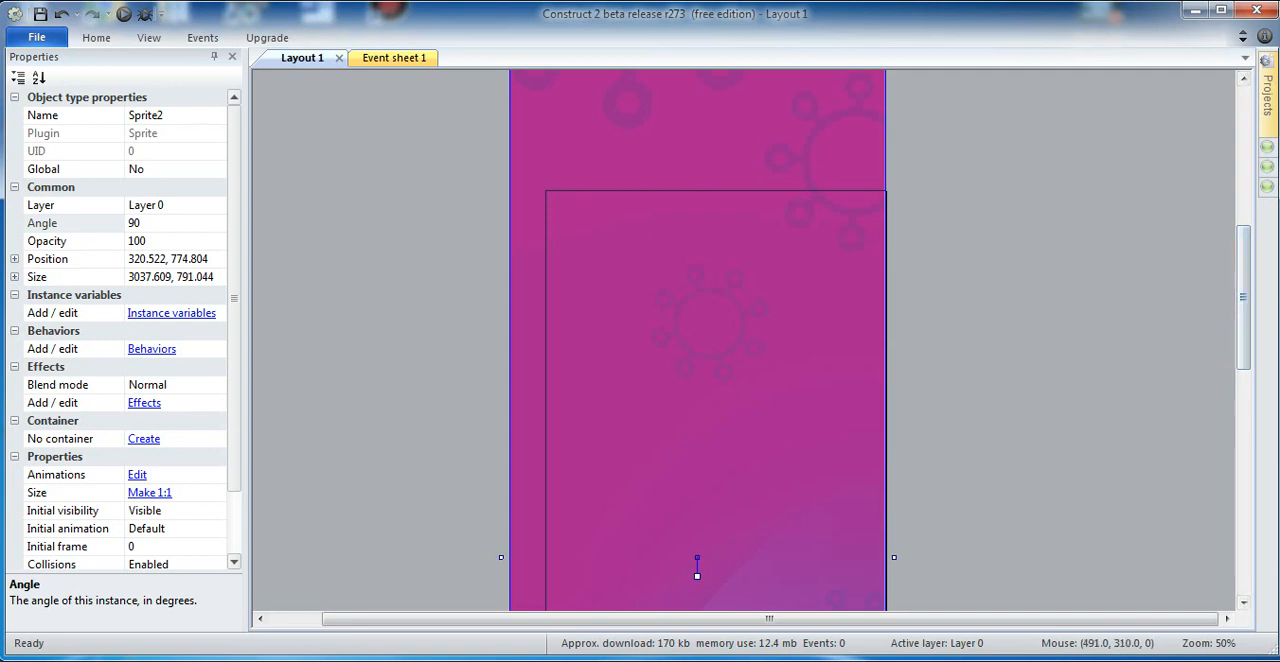
pyautogui.click(351, 423)
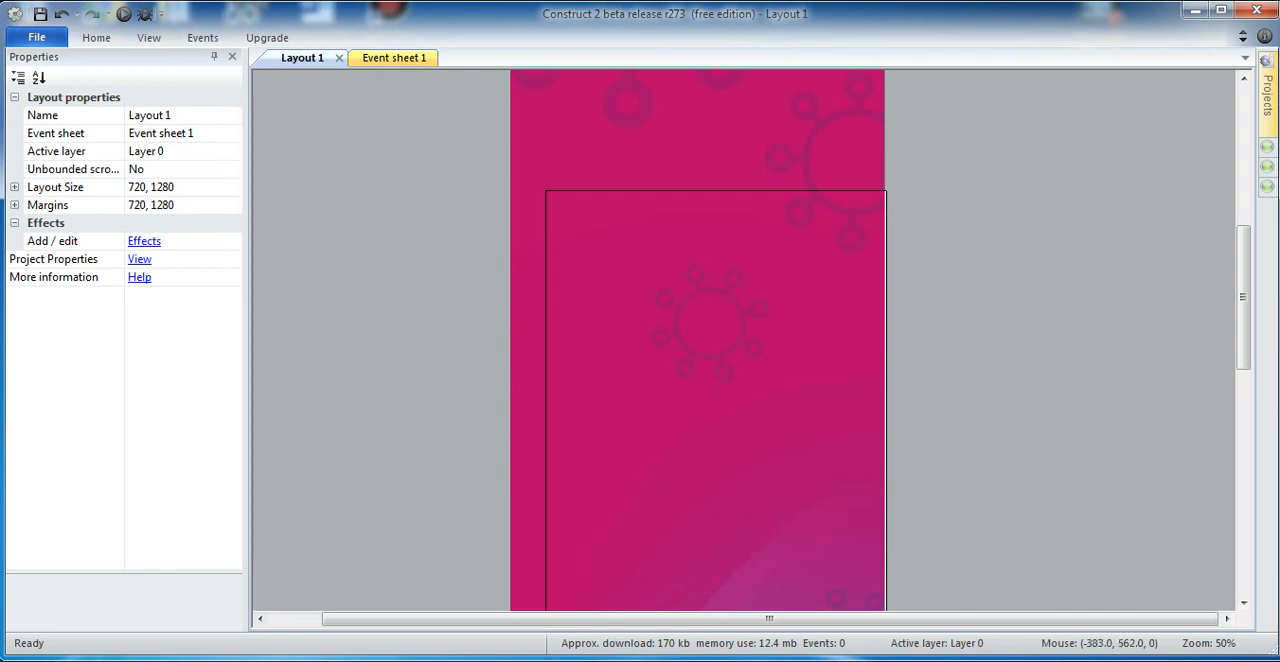
pyautogui.click(694, 574)
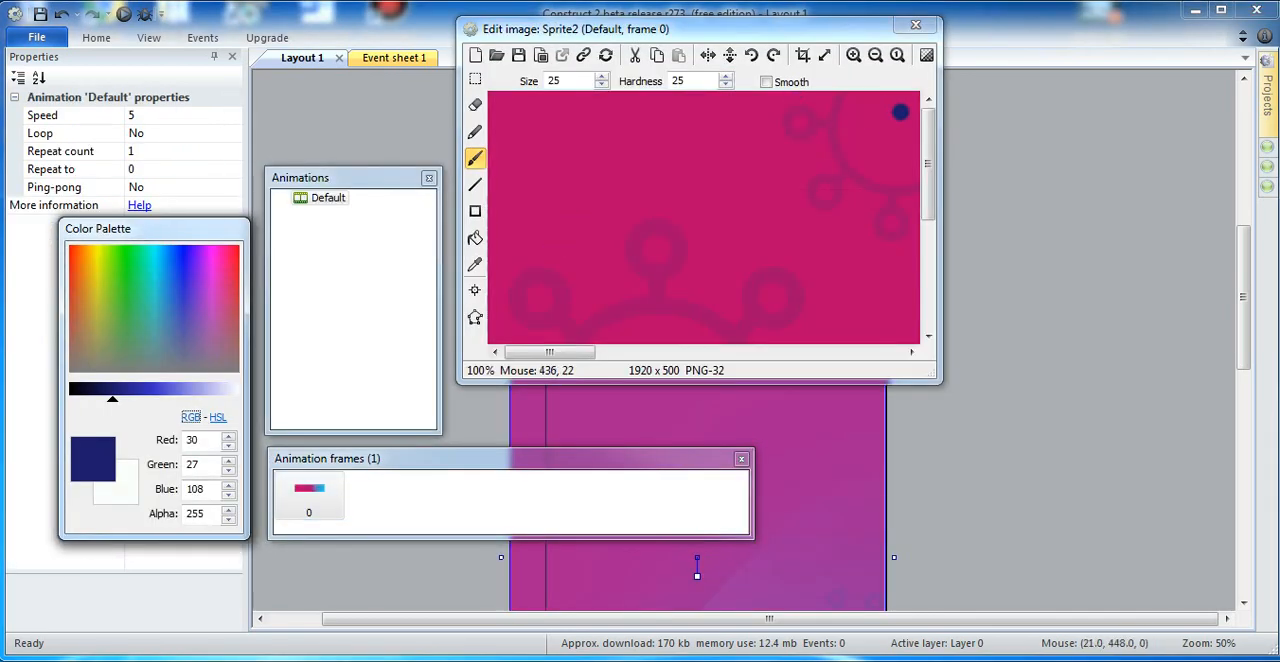
pyautogui.click(915, 24)
pyautogui.click(485, 578)
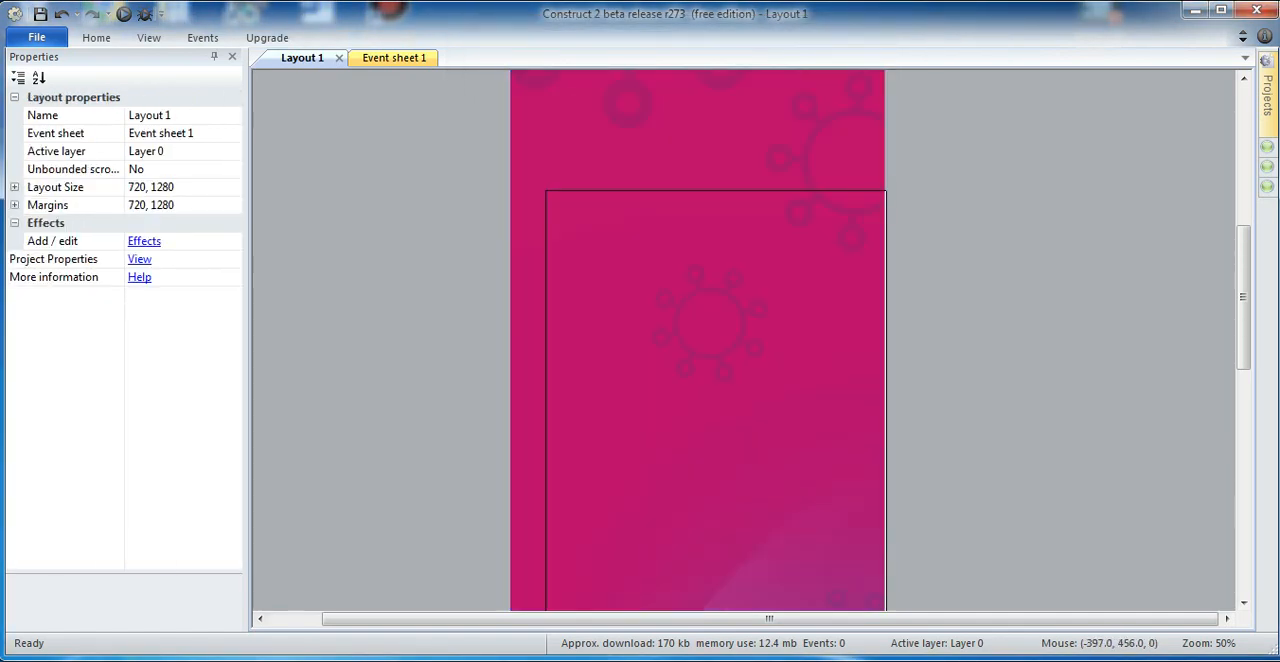
# Step: Insert a new Text object over the banner in Layout 1, at about 185, 502
pyautogui.doubleClick(358, 405)
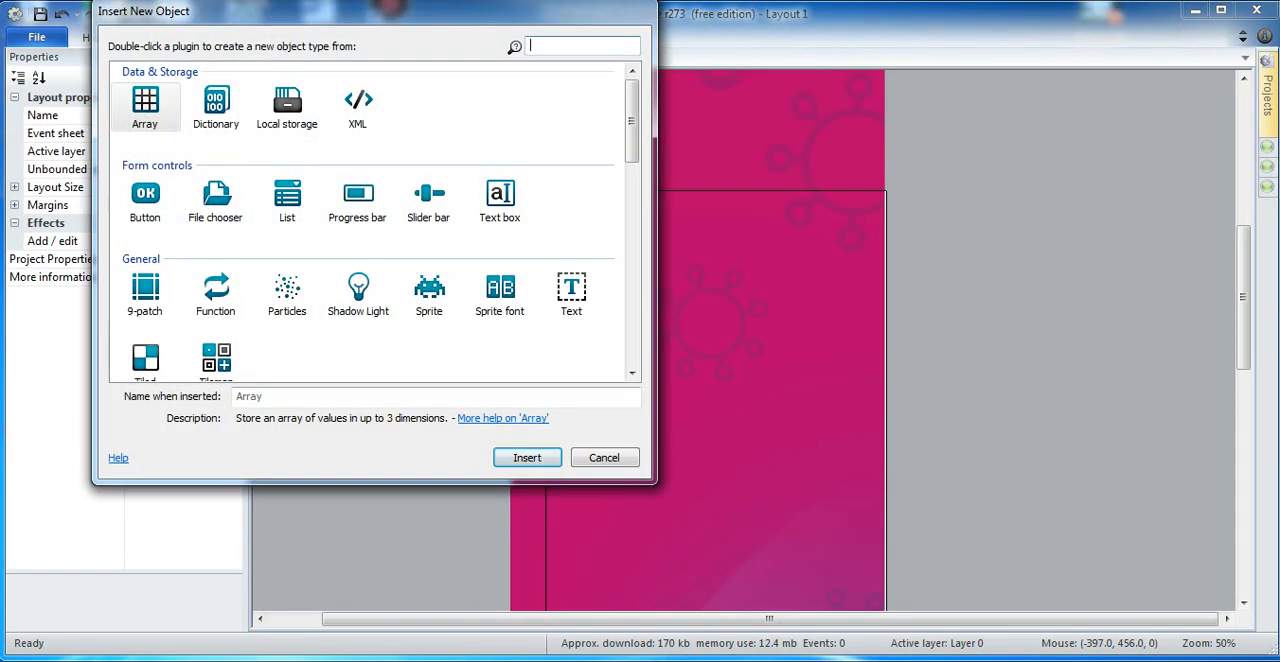
pyautogui.click(571, 294)
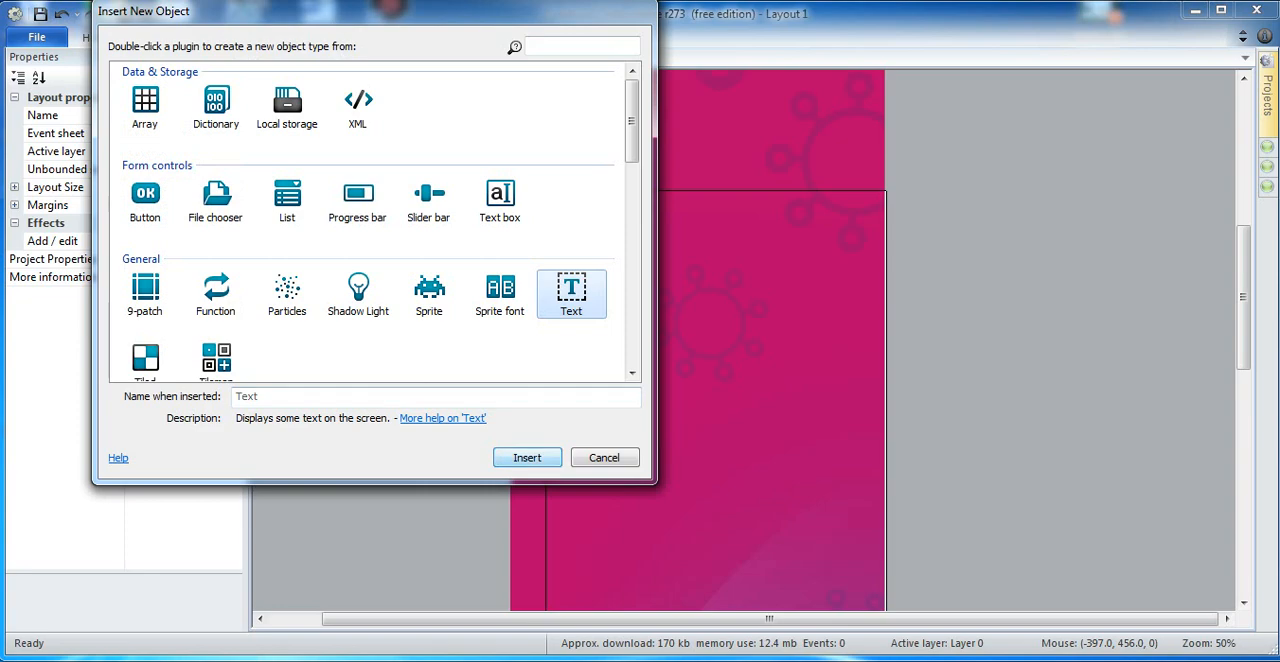
pyautogui.click(527, 457)
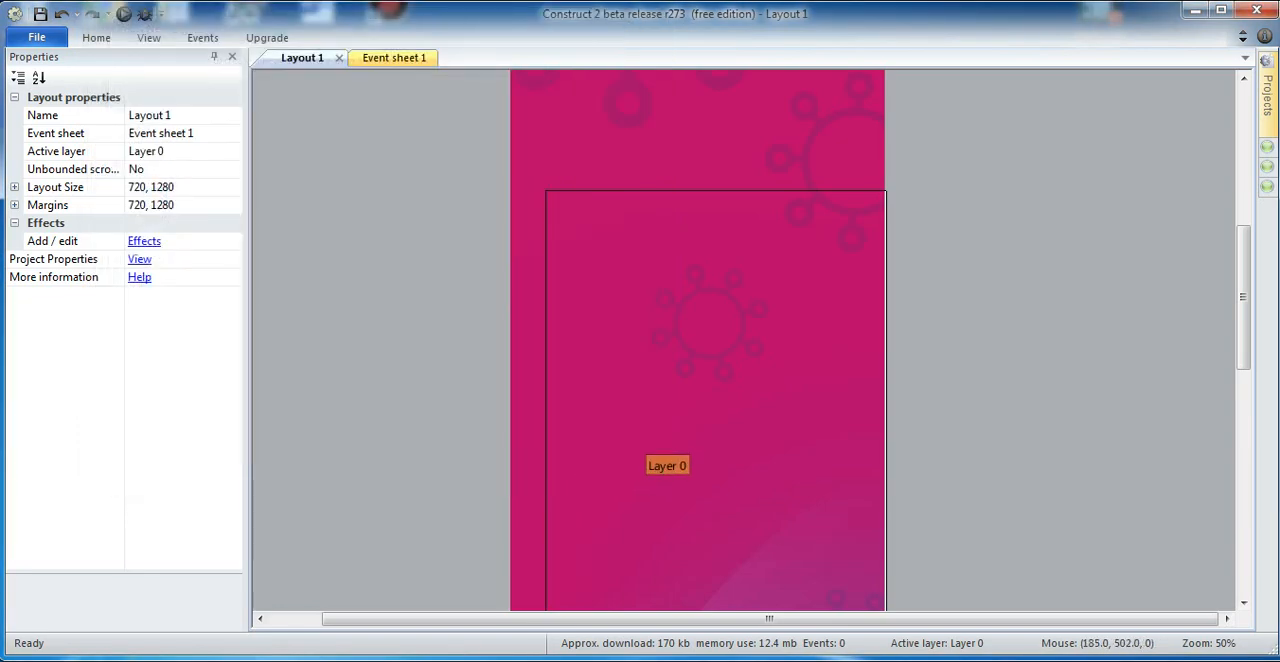
pyautogui.click(632, 428)
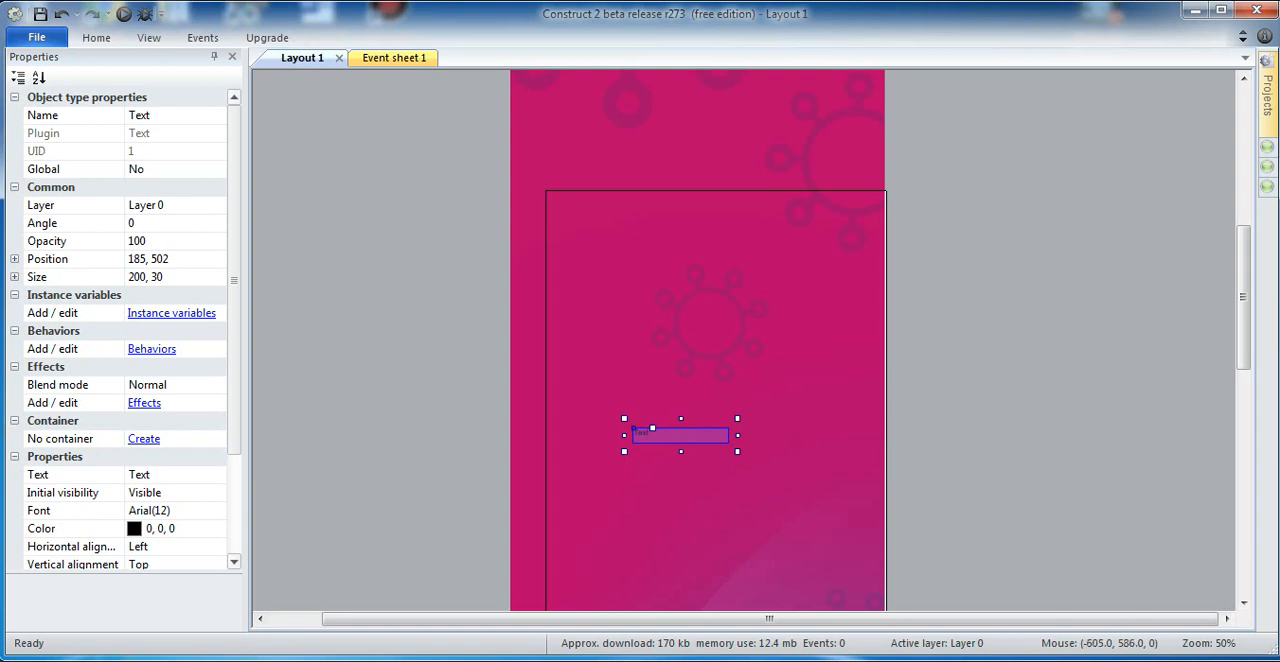
# Step: Replace the Text object's content with "Saya pergi keluar rumah"
pyautogui.click(160, 475)
pyautogui.press('End')
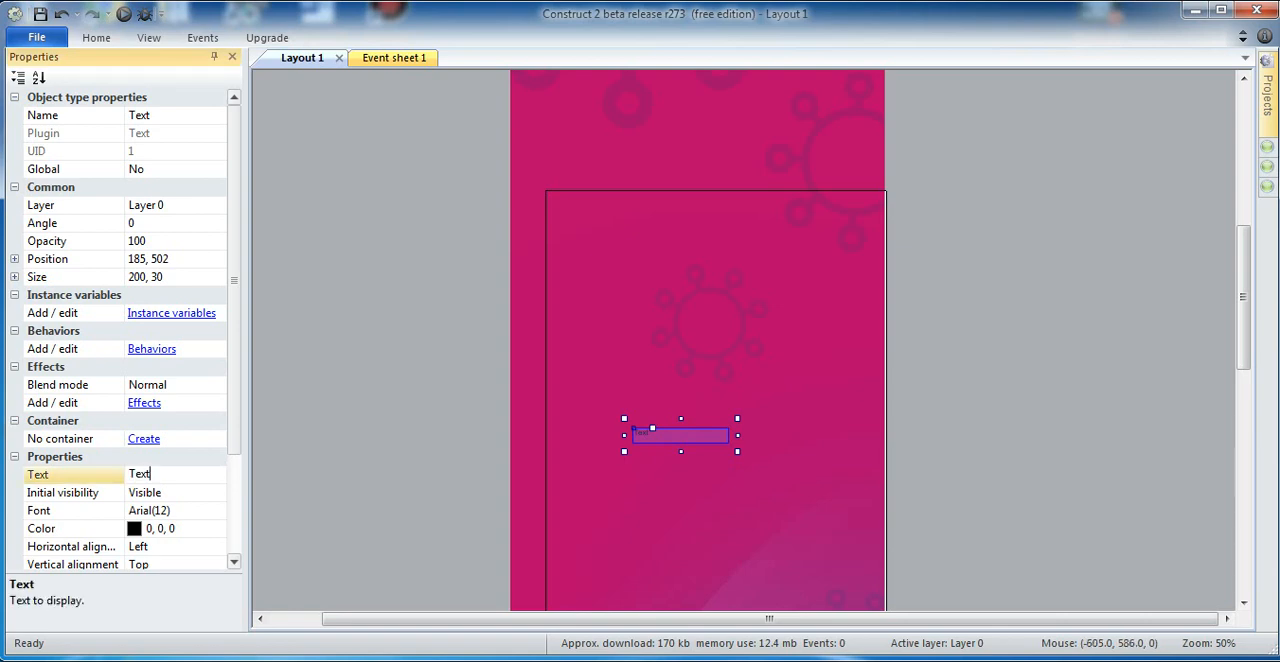
pyautogui.press('BackSpace')
pyautogui.press('BackSpace')
pyautogui.press('BackSpace')
pyautogui.press('BackSpace')
pyautogui.write('Saya')
pyautogui.write('pergi kel')
pyautogui.write('uar ruma')
pyautogui.write('h')
# Step: Set the Text object's color to white (255, 255, 255)
pyautogui.click(45, 528)
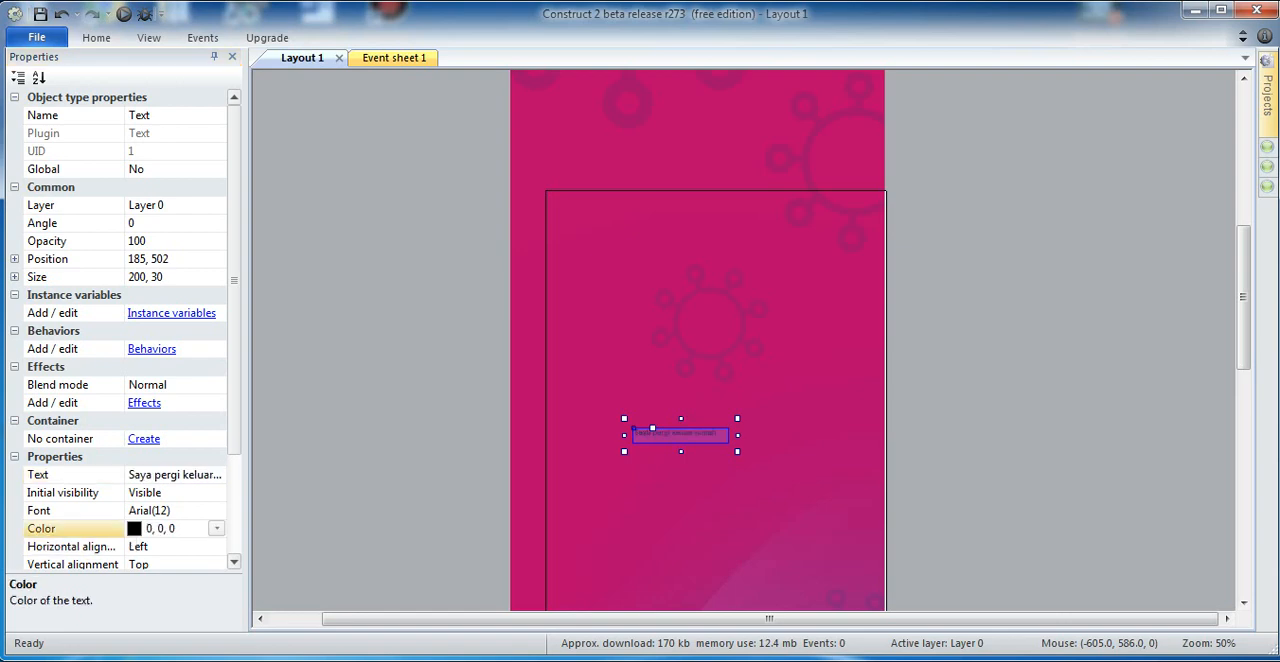
pyautogui.click(216, 528)
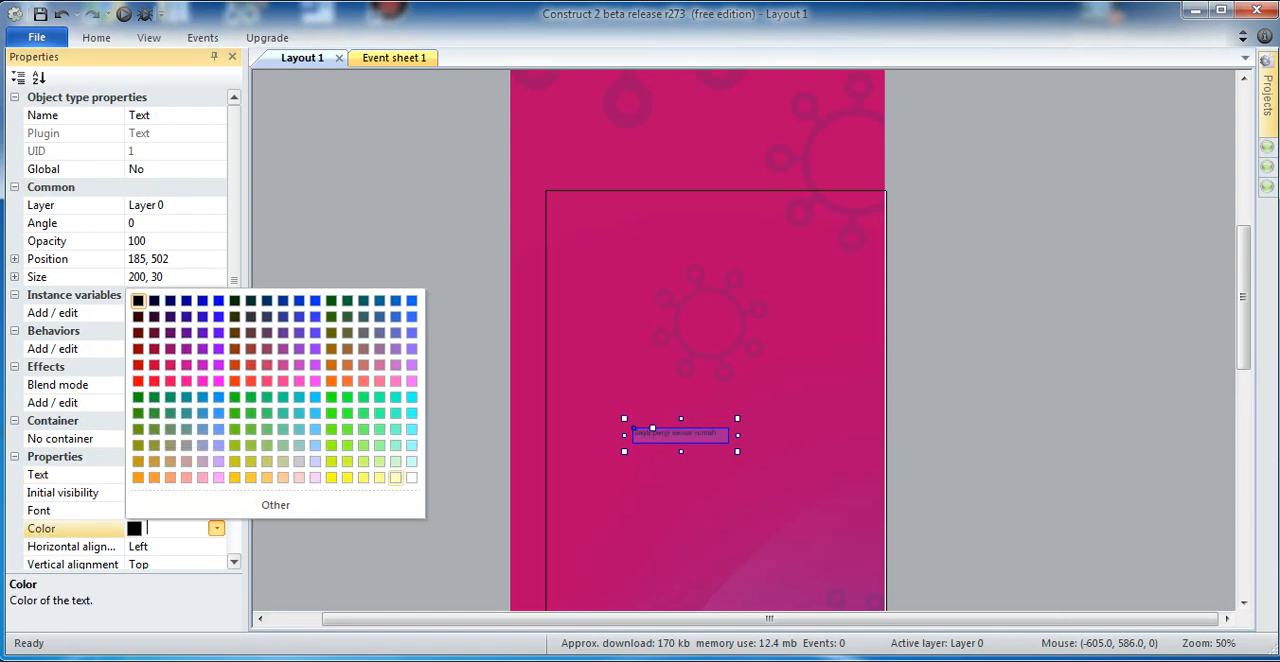
pyautogui.click(411, 477)
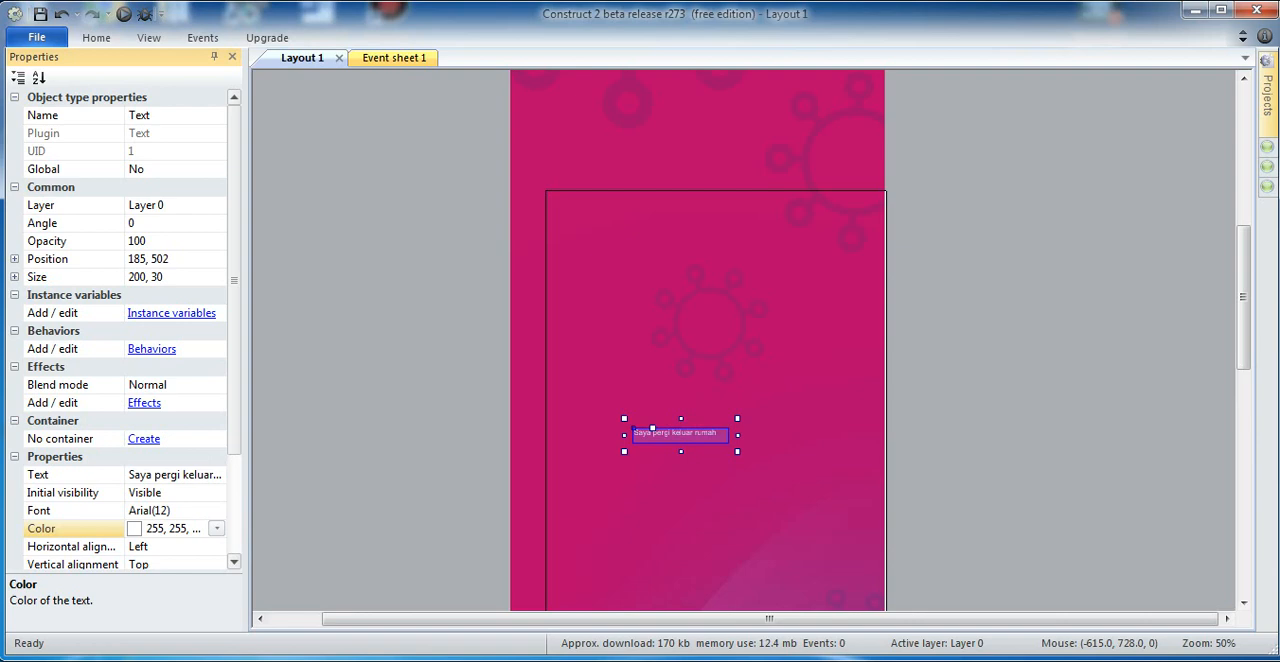
# Step: Set the text's font size to 36 in Arial and enlarge its box to about 408 by 172
pyautogui.click(150, 510)
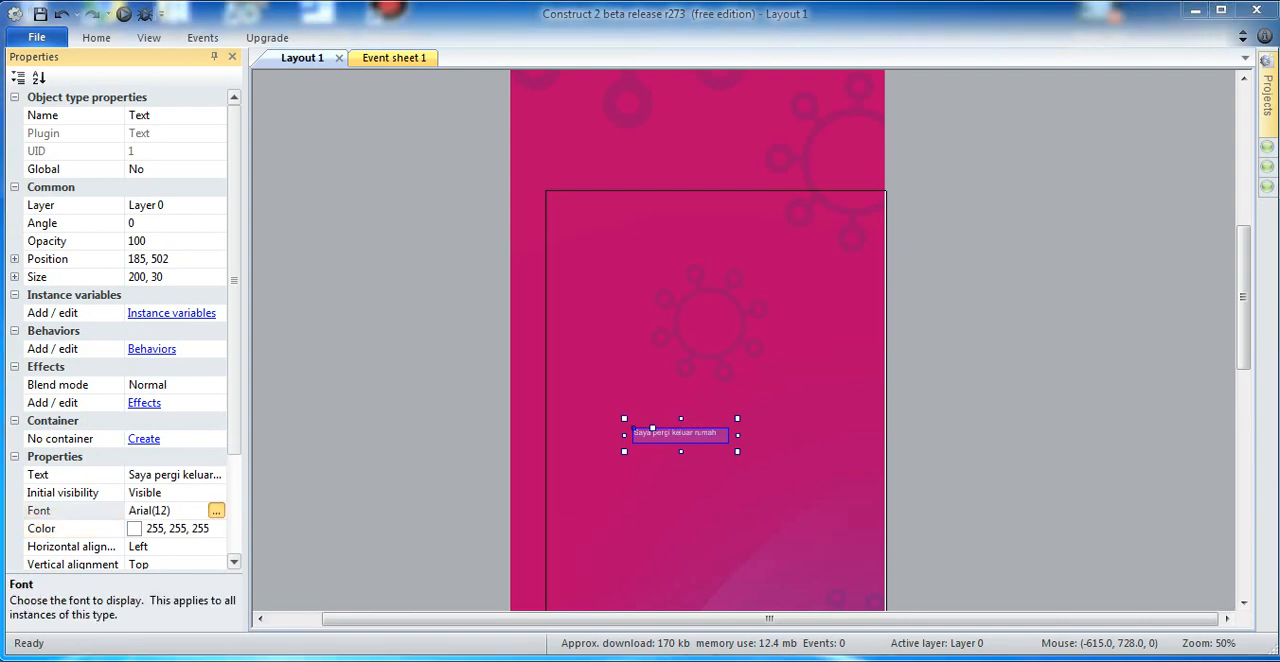
pyautogui.click(216, 510)
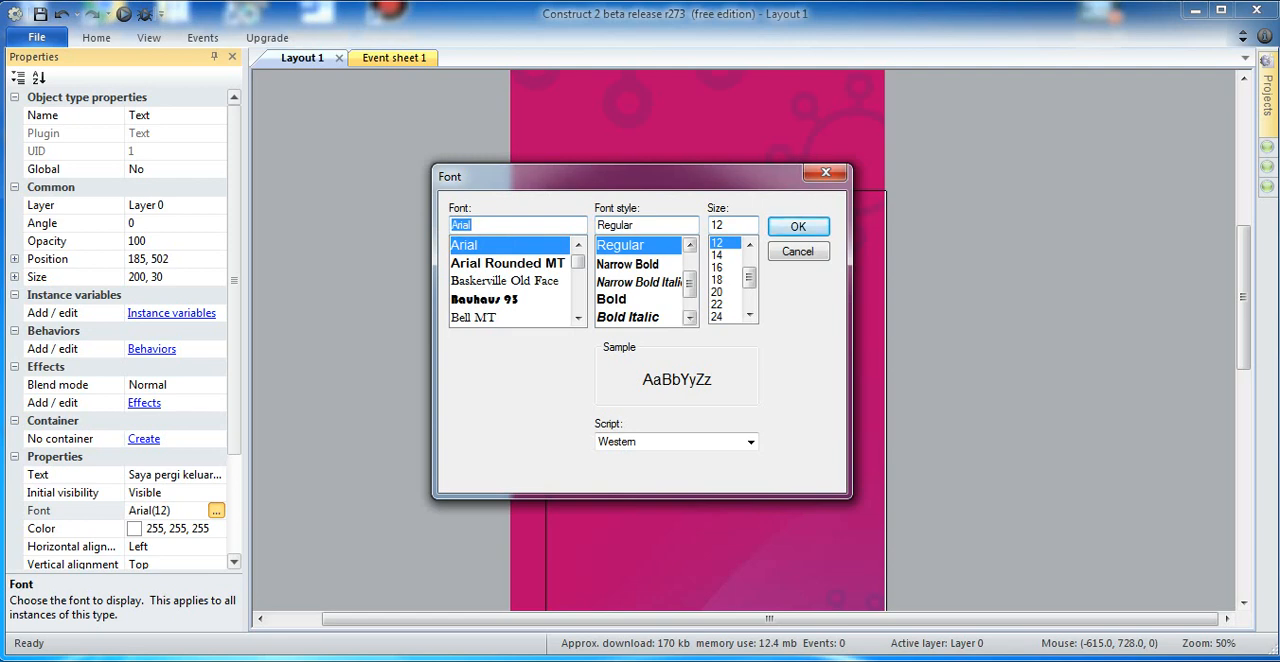
pyautogui.moveTo(749, 278); pyautogui.dragTo(749, 296)
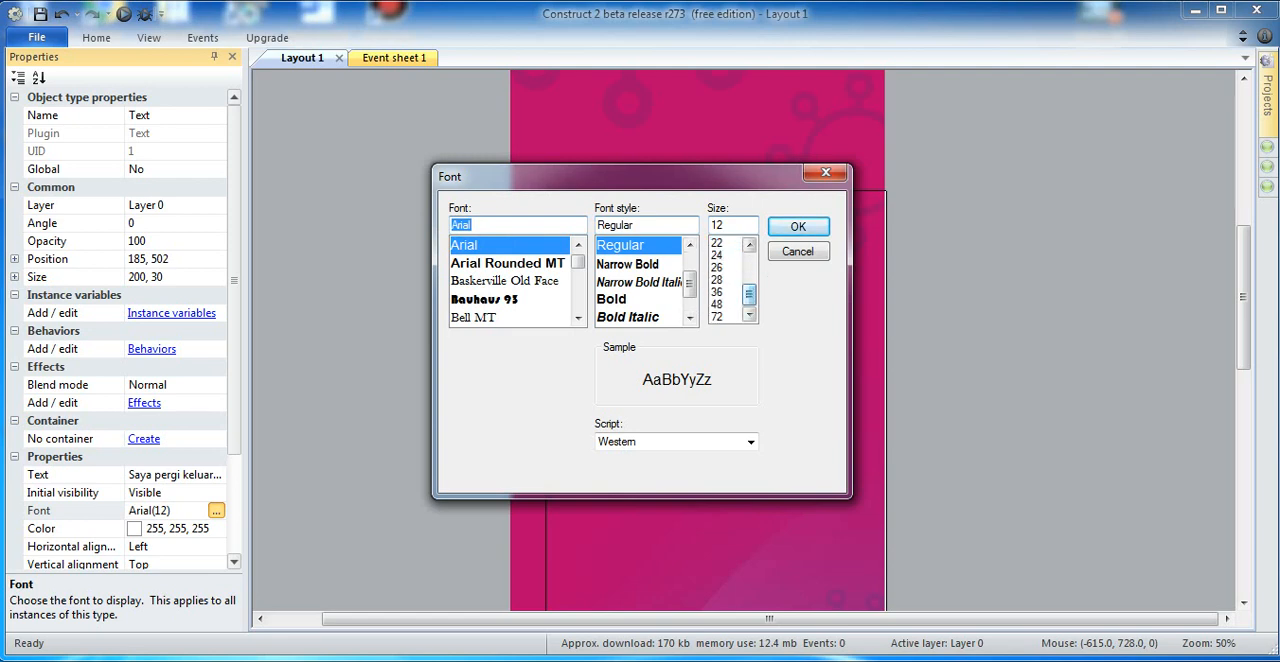
pyautogui.click(718, 292)
pyautogui.click(798, 226)
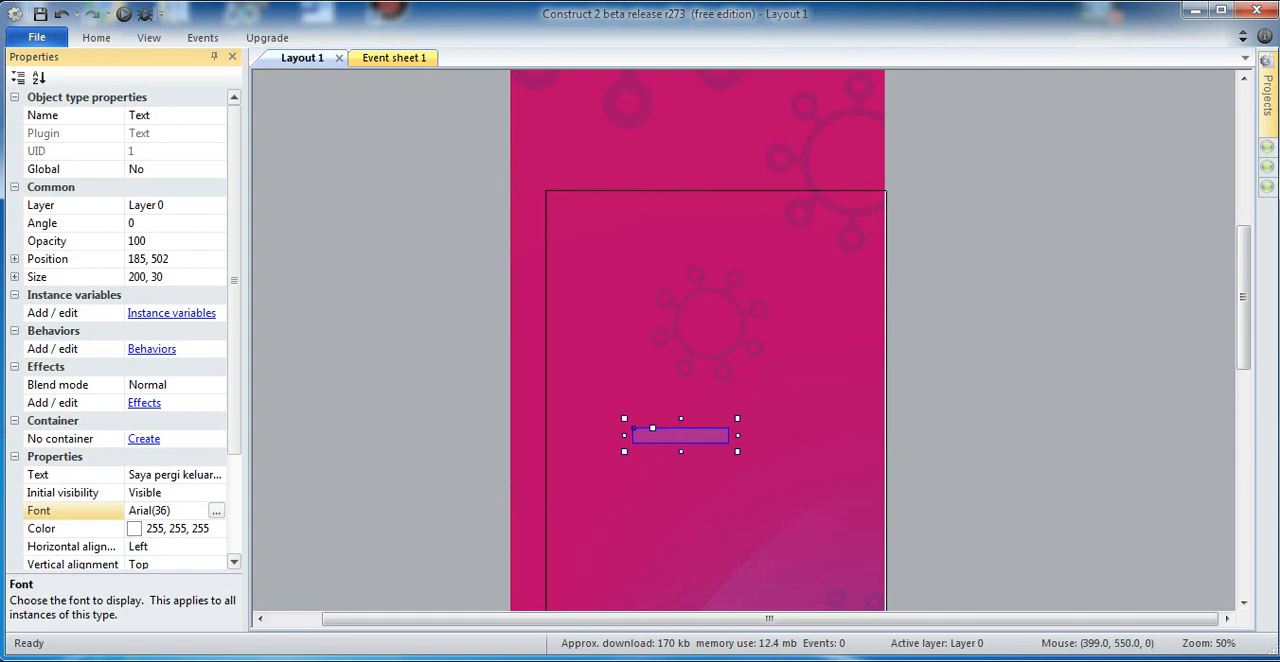
pyautogui.moveTo(737, 451); pyautogui.dragTo(842, 521)
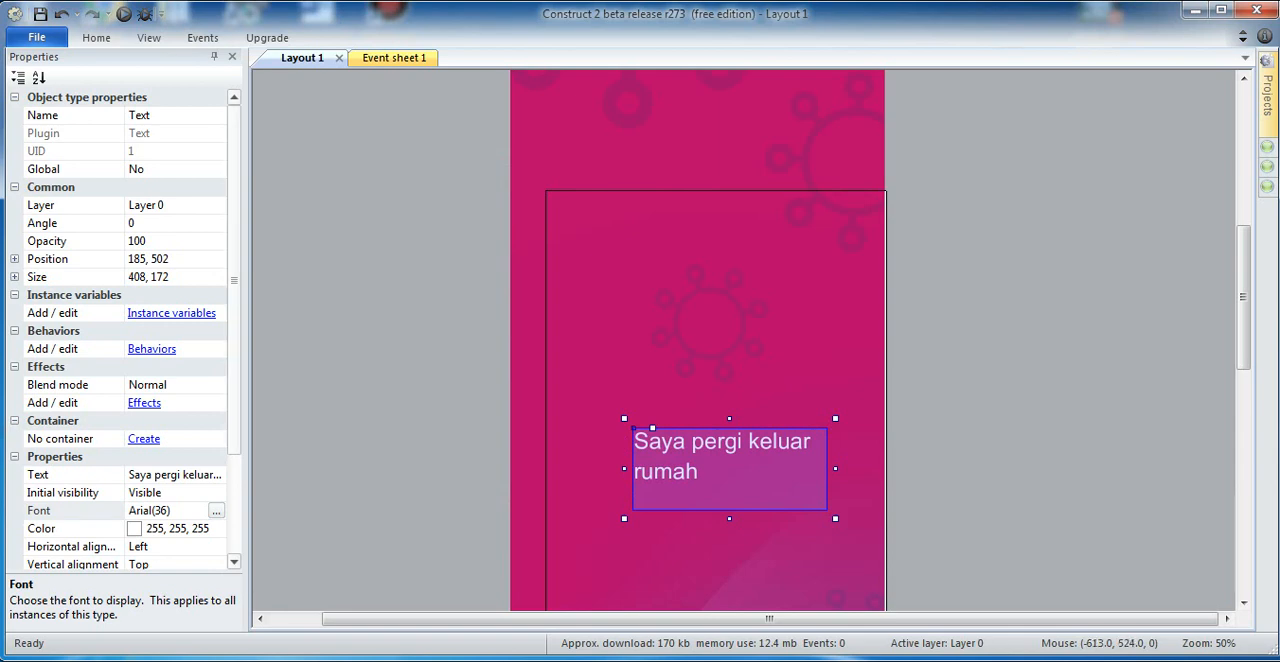
# Step: Set the text's horizontal alignment to Center and deselect the object
pyautogui.scroll(-5, 131, 330)
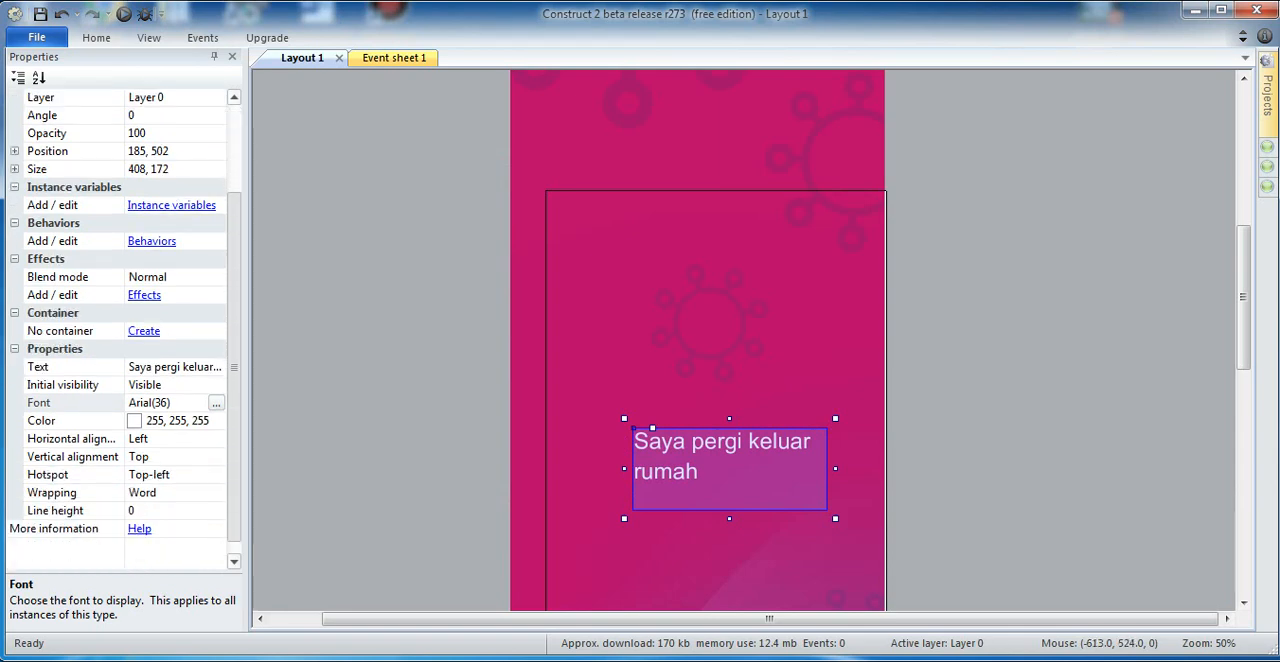
pyautogui.click(160, 439)
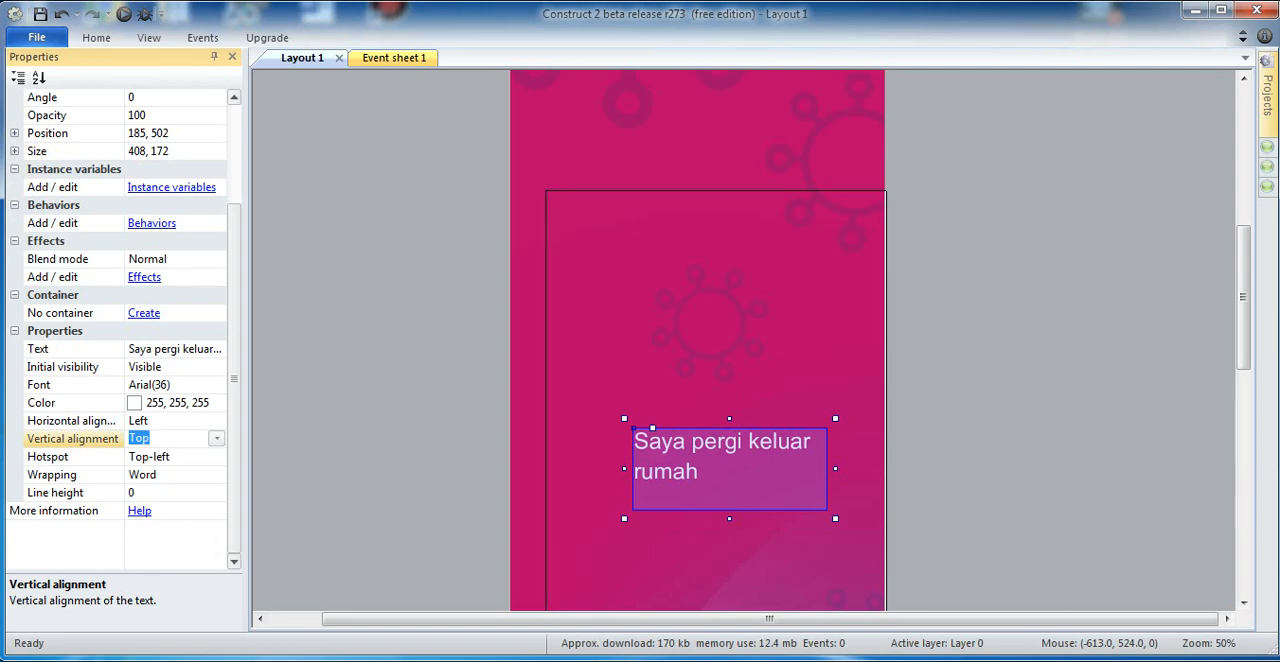
pyautogui.click(216, 420)
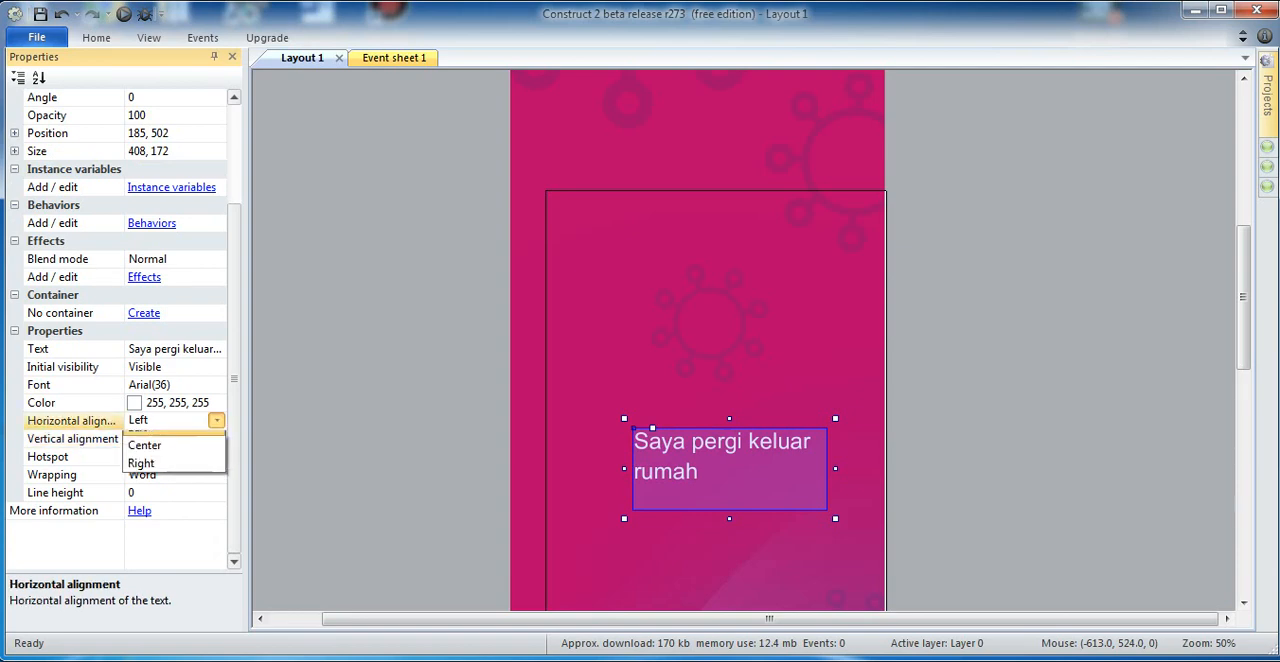
pyautogui.click(145, 458)
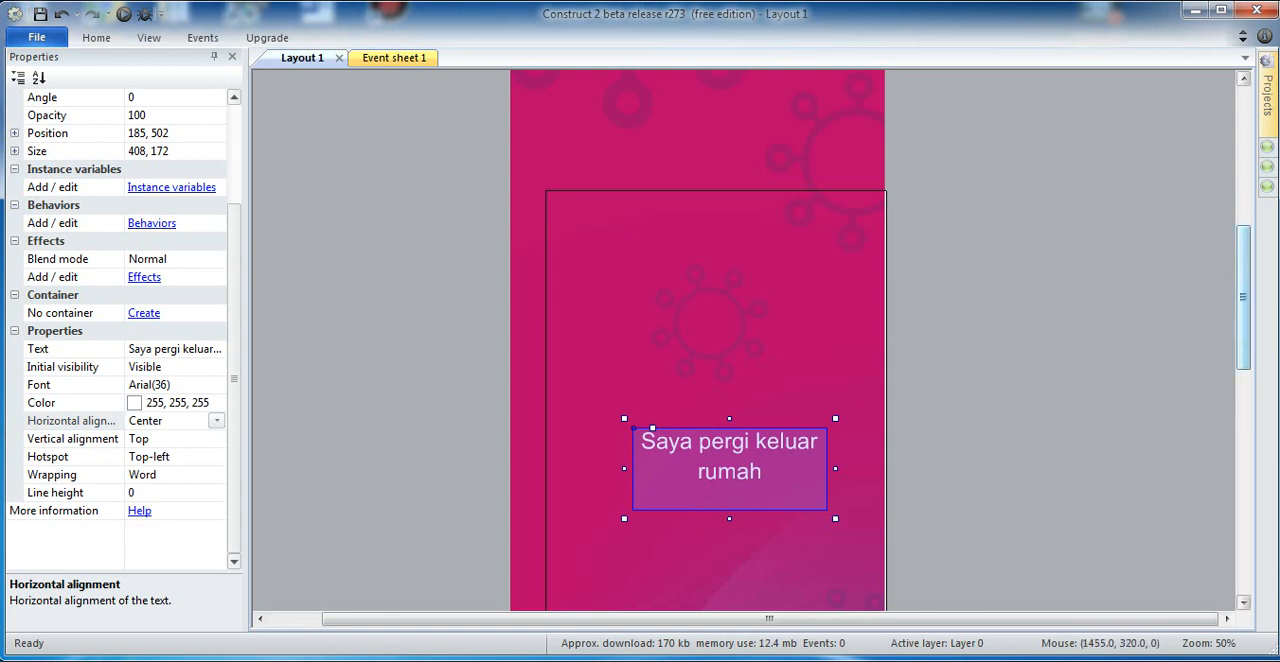
pyautogui.moveTo(1243, 341); pyautogui.dragTo(1243, 390)
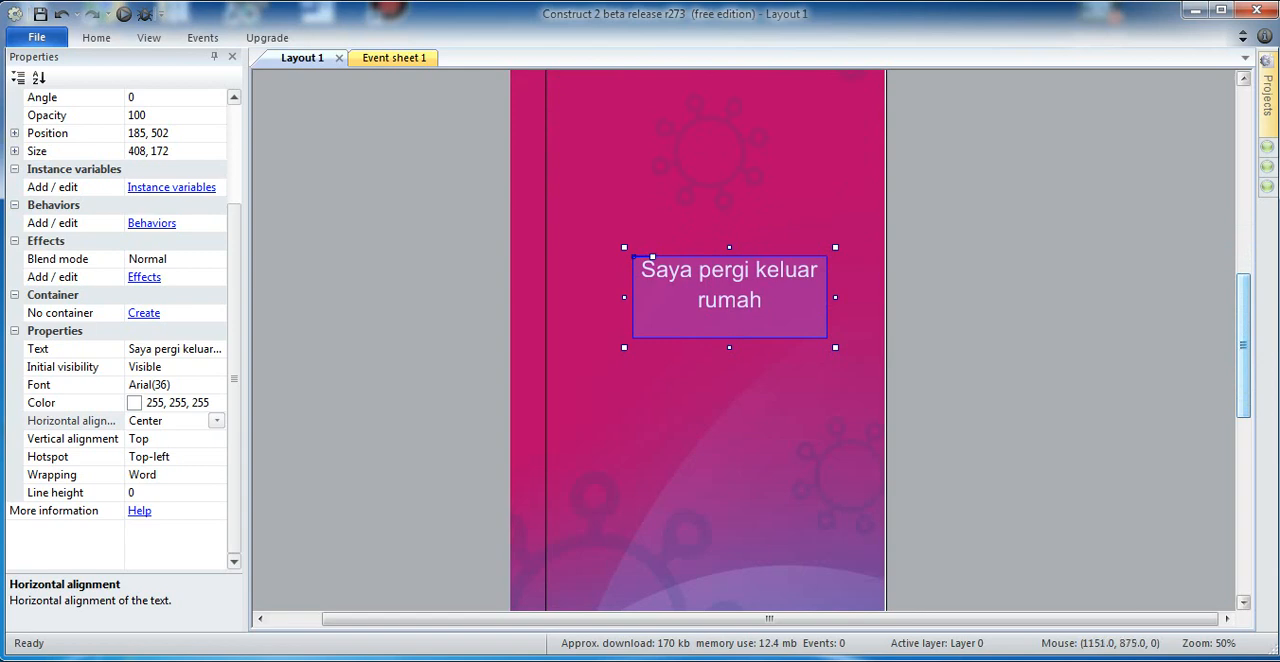
pyautogui.click(1040, 434)
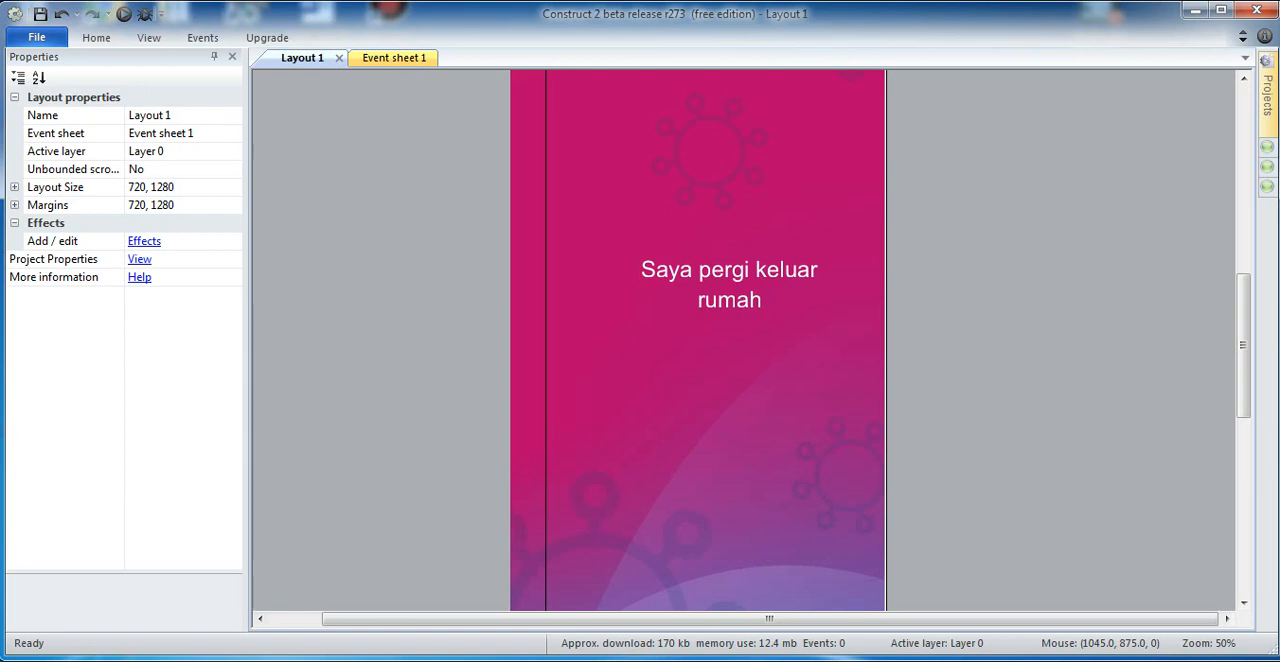
# Step: Insert a new Sprite object below the "Saya pergi keluar rumah" text in Layout 1
pyautogui.doubleClick(403, 472)
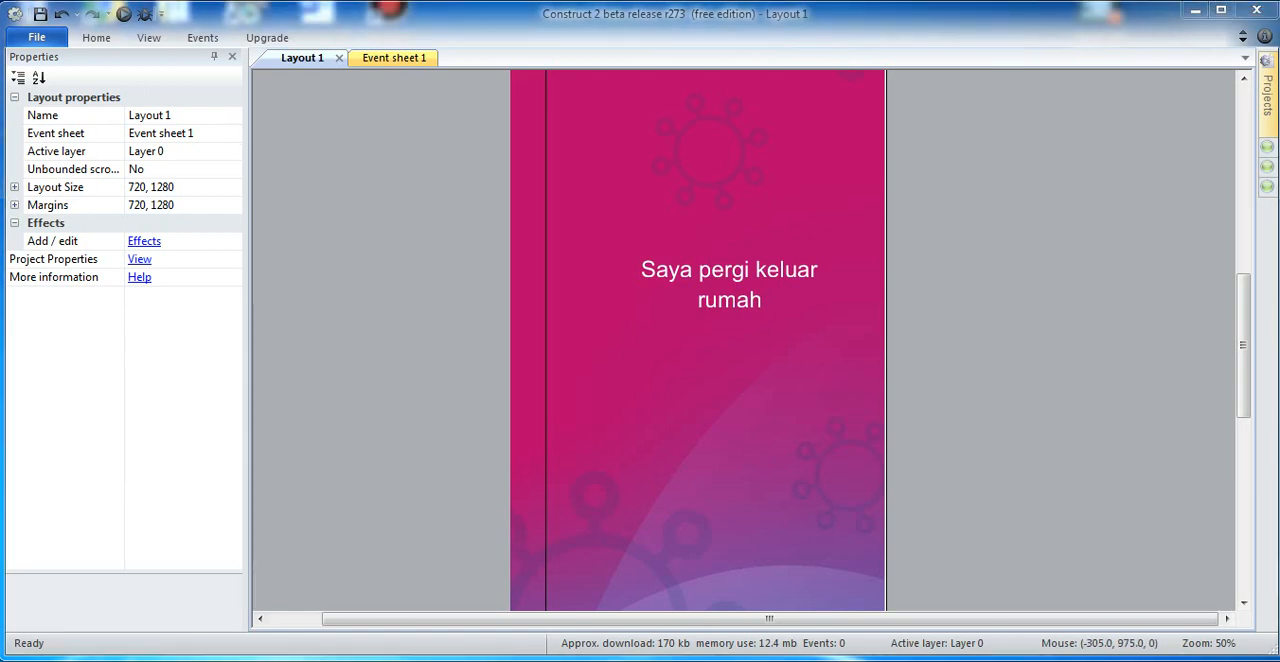
pyautogui.click(430, 295)
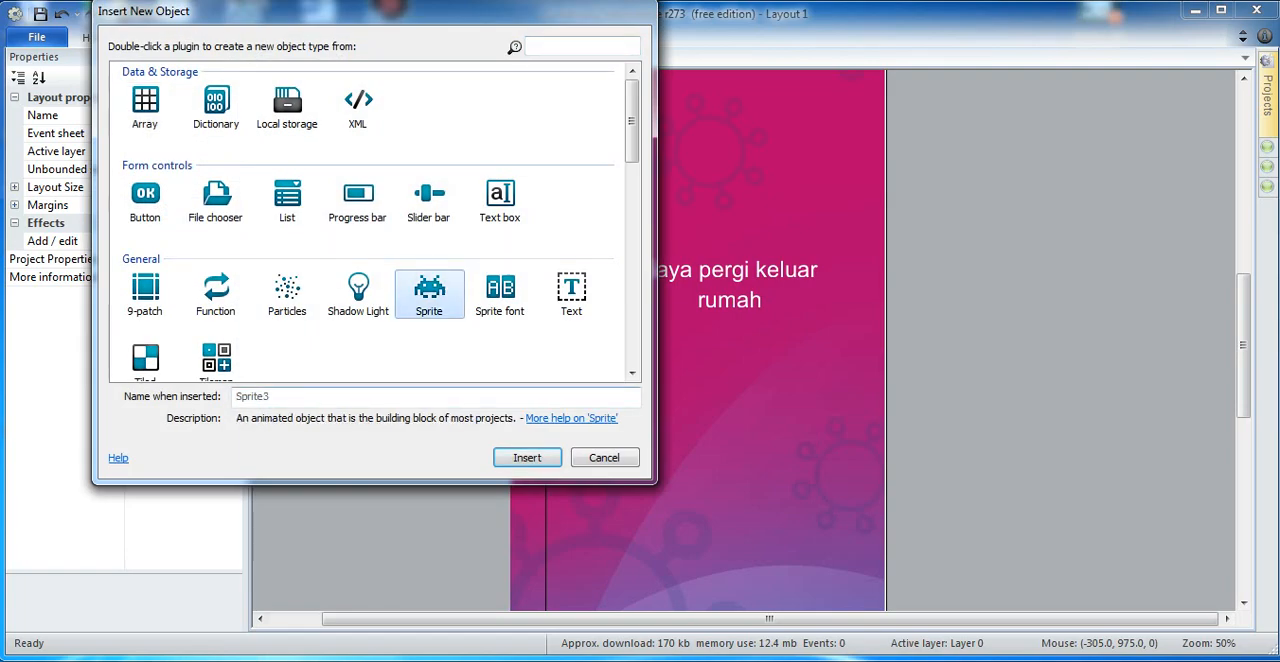
pyautogui.click(527, 457)
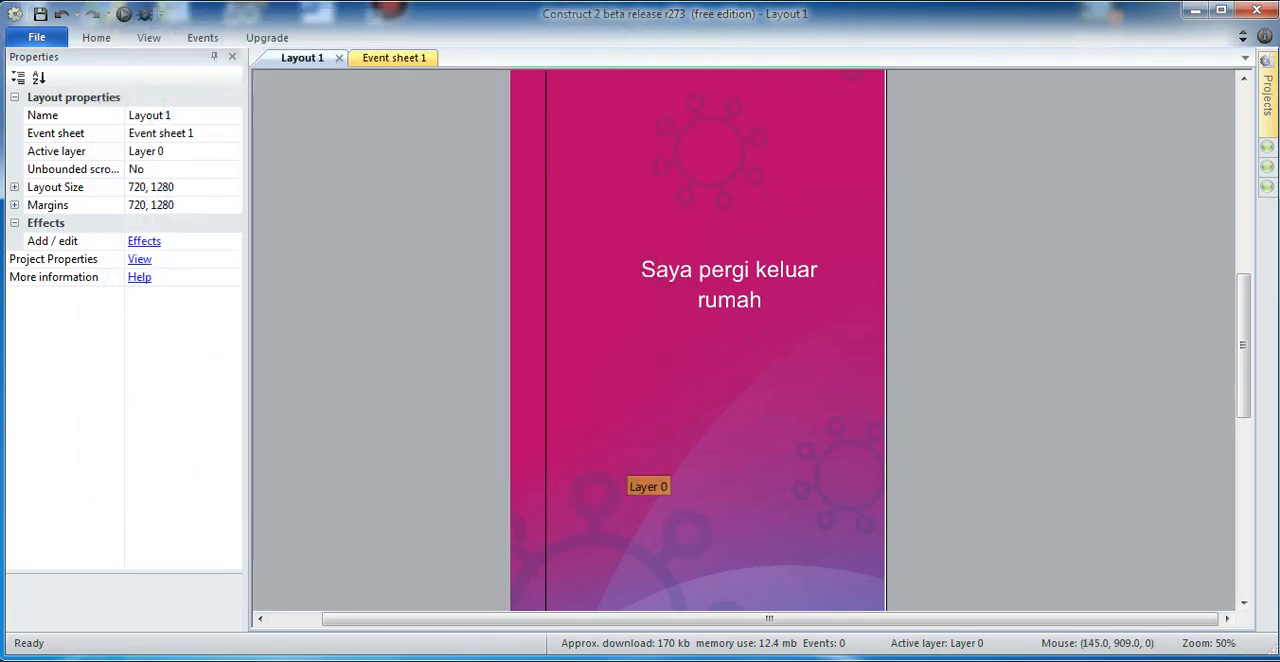
pyautogui.click(615, 448)
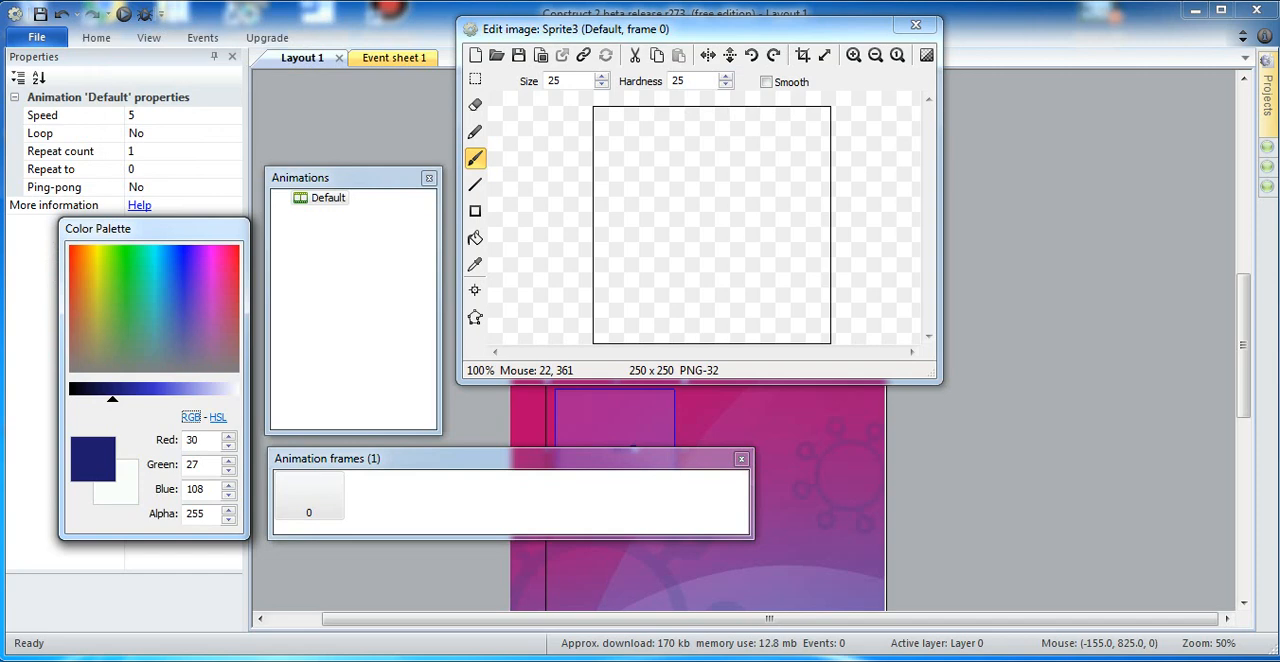
# Step: Fill the new sprite's whole 250 x 250 image with a pink-purple color (195, 59, 189)
pyautogui.click(154, 389)
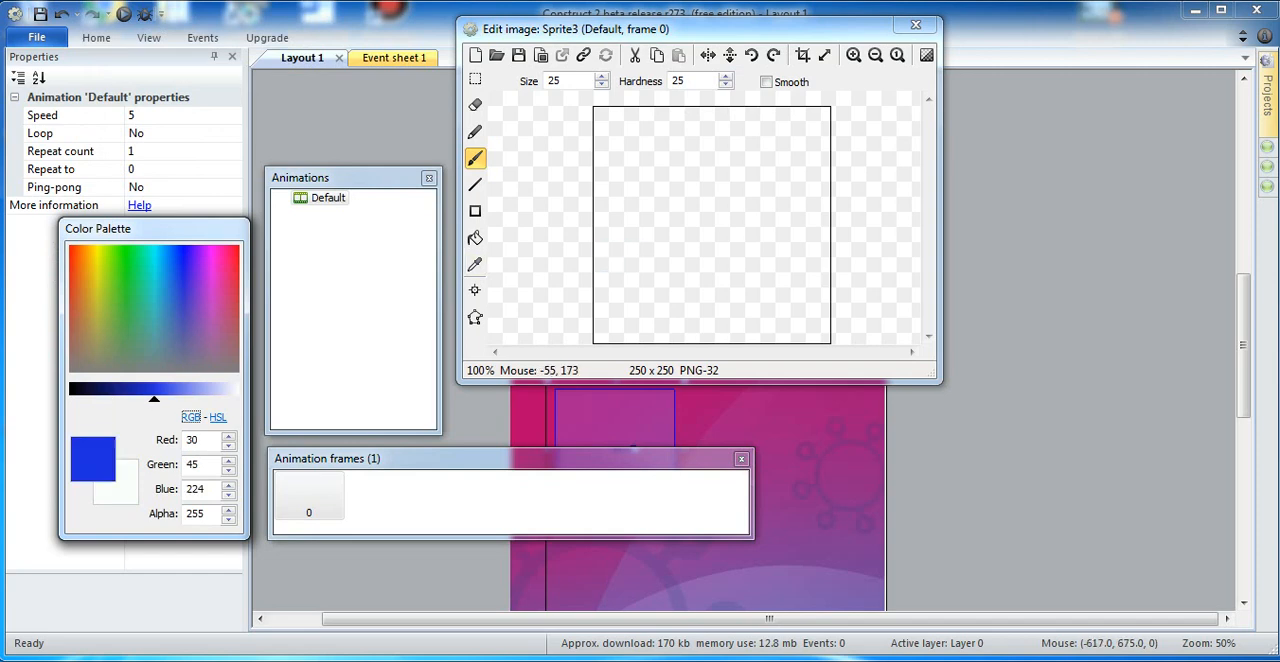
pyautogui.click(212, 304)
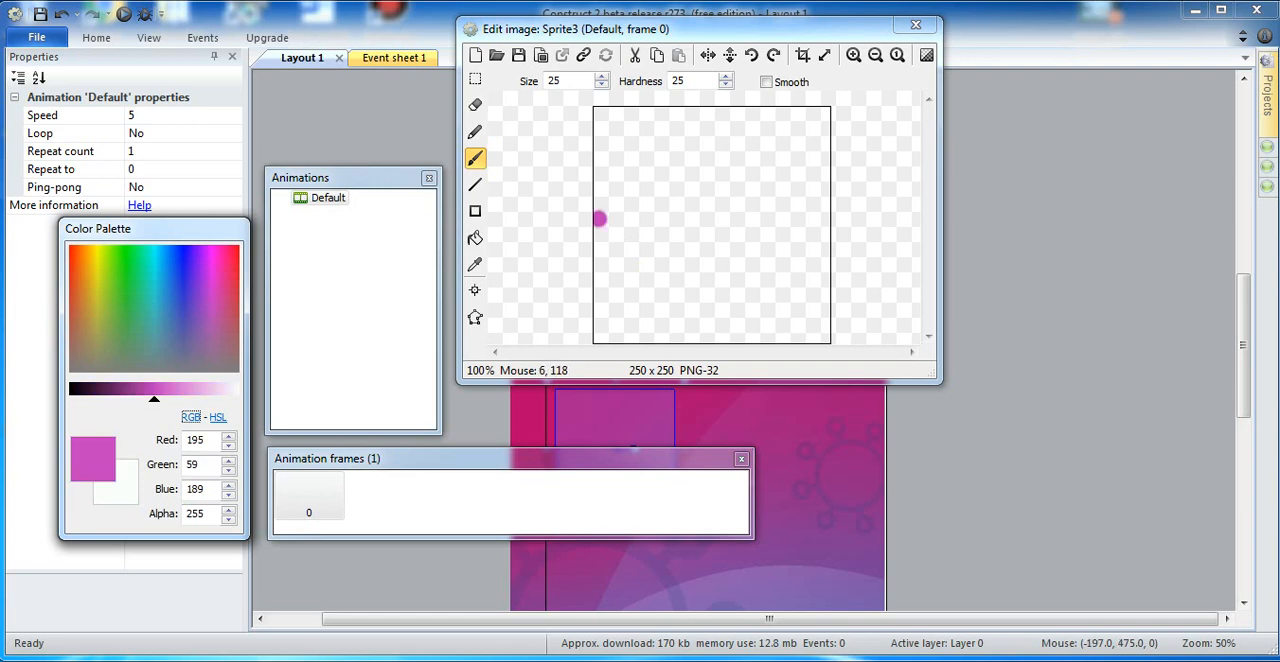
pyautogui.click(475, 237)
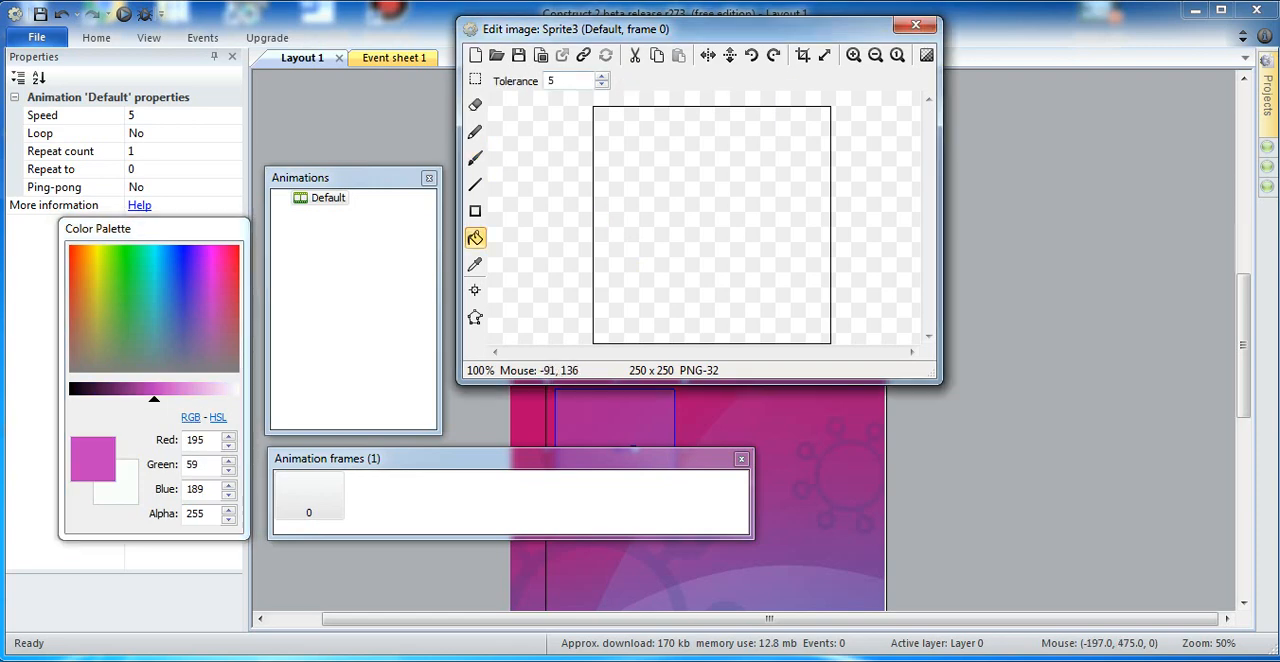
pyautogui.click(733, 276)
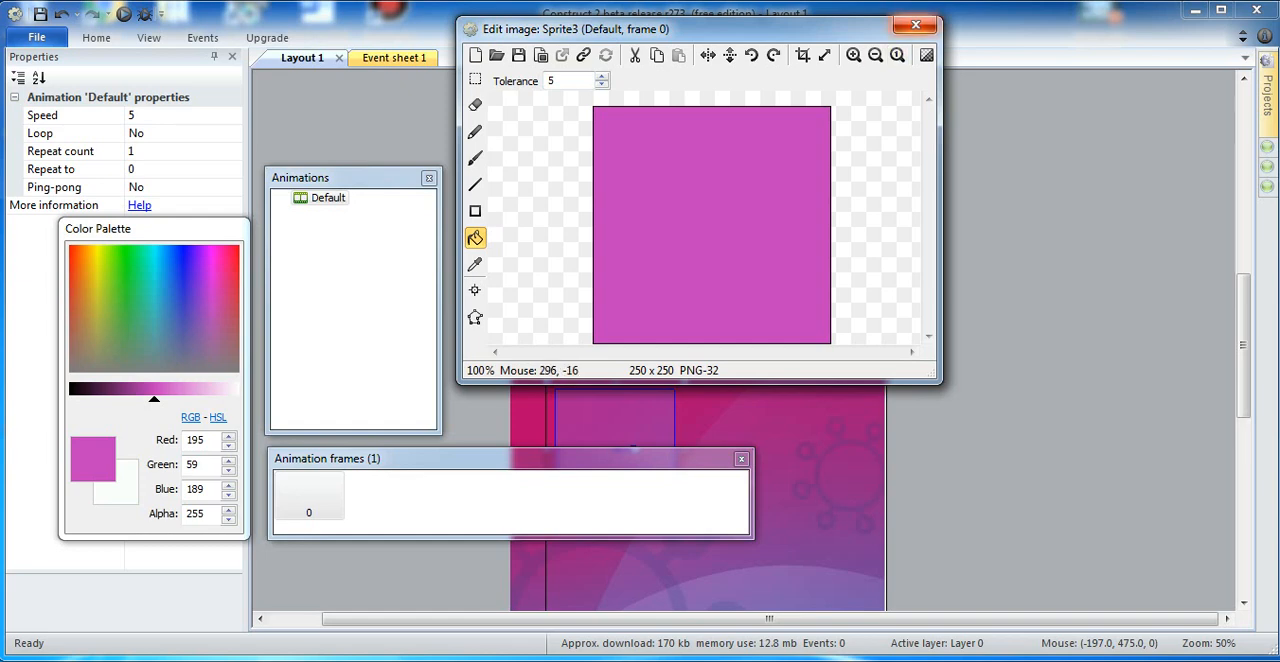
# Step: Close the image editor, resize the pink sprite to about 216 by 90 and position it at about 190, 855
pyautogui.click(915, 24)
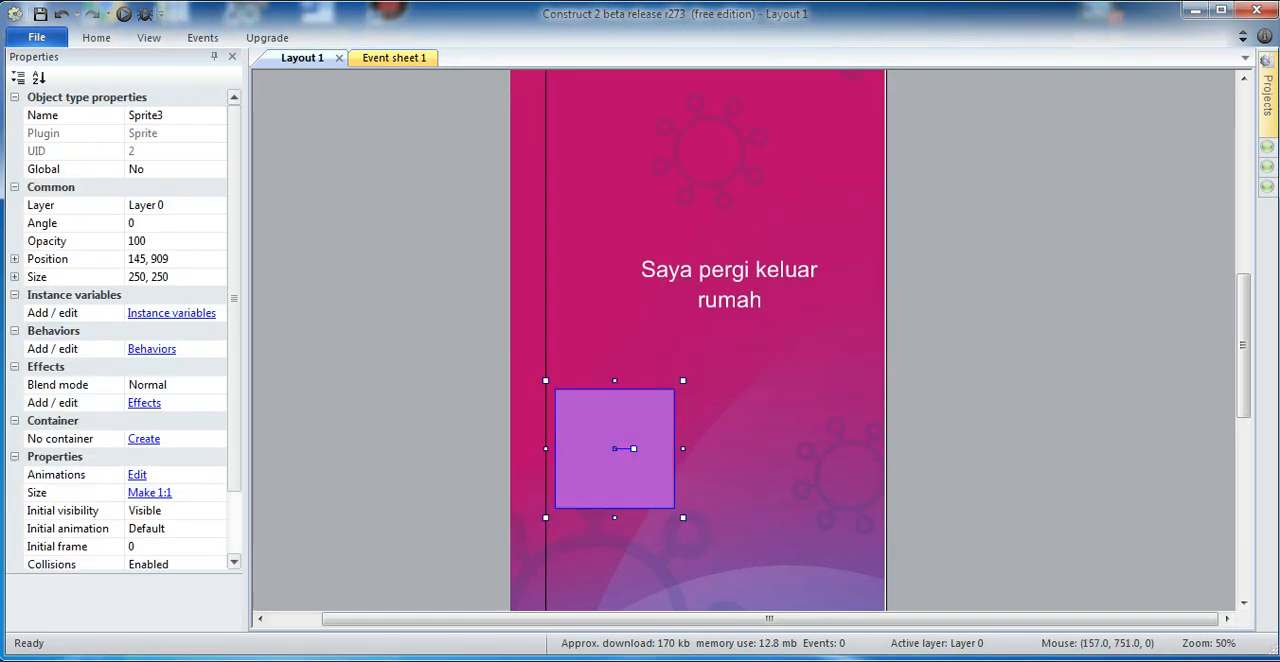
pyautogui.moveTo(614, 380); pyautogui.dragTo(696, 423)
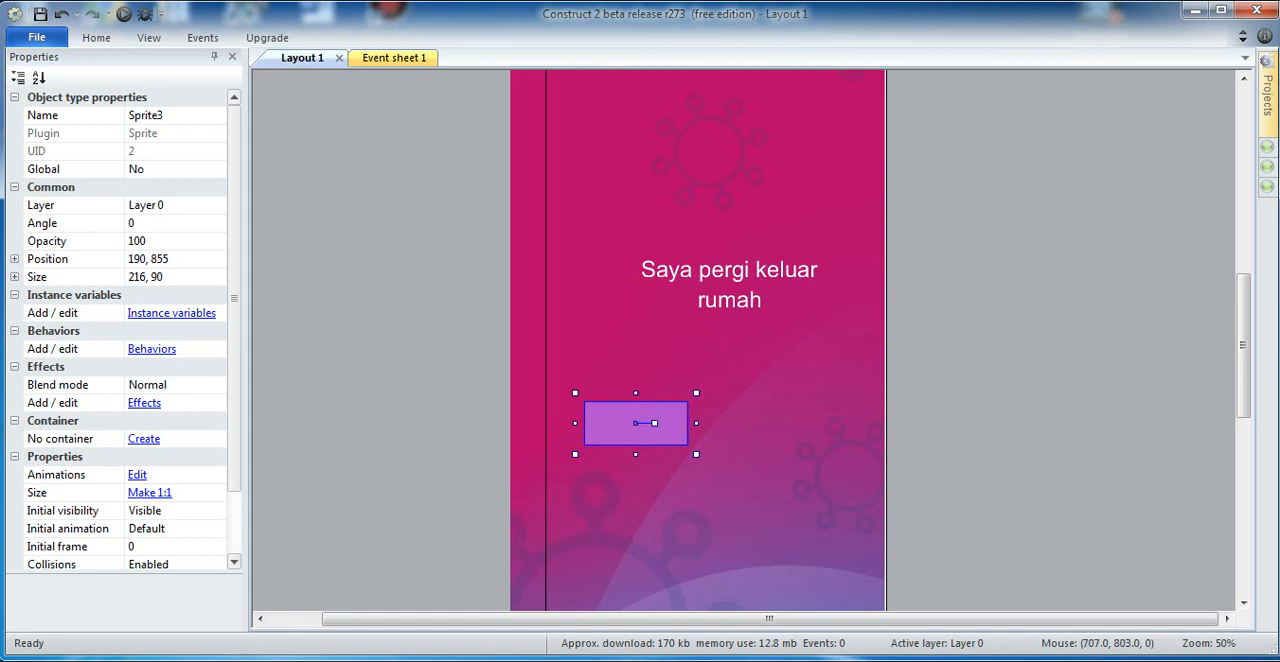
pyautogui.click(906, 398)
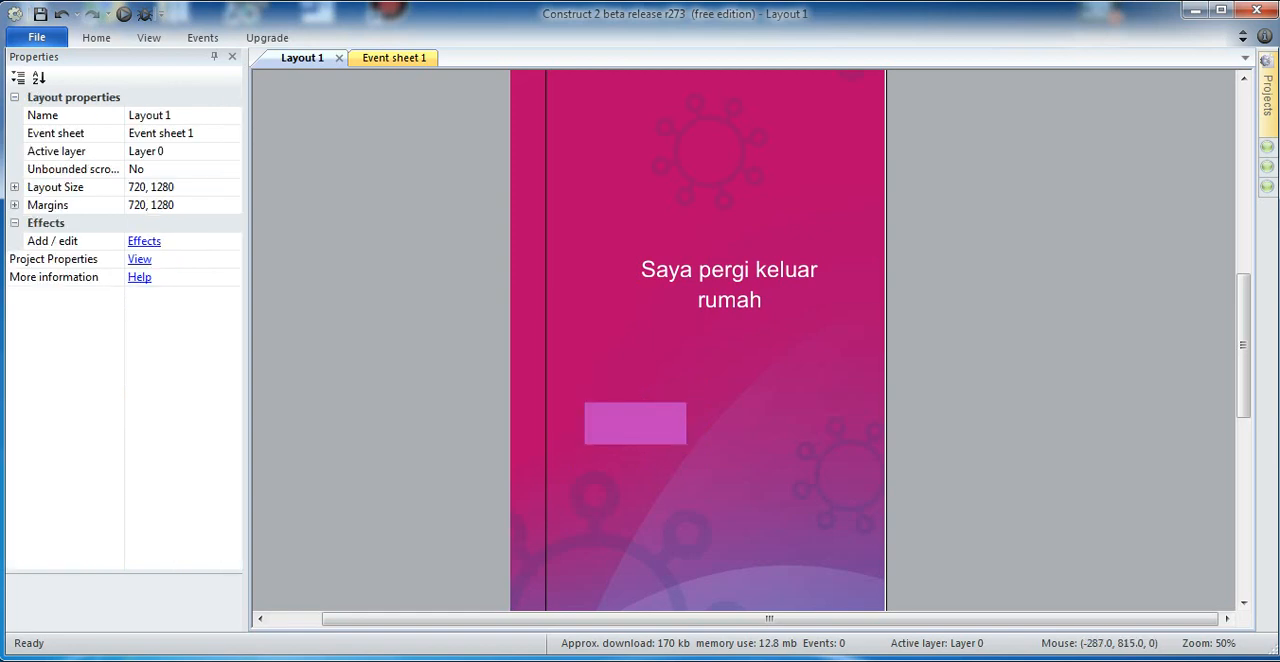
# Step: Insert another Sprite object in the empty area beside Layout 1's banner background
pyautogui.doubleClick(412, 404)
pyautogui.click(429, 294)
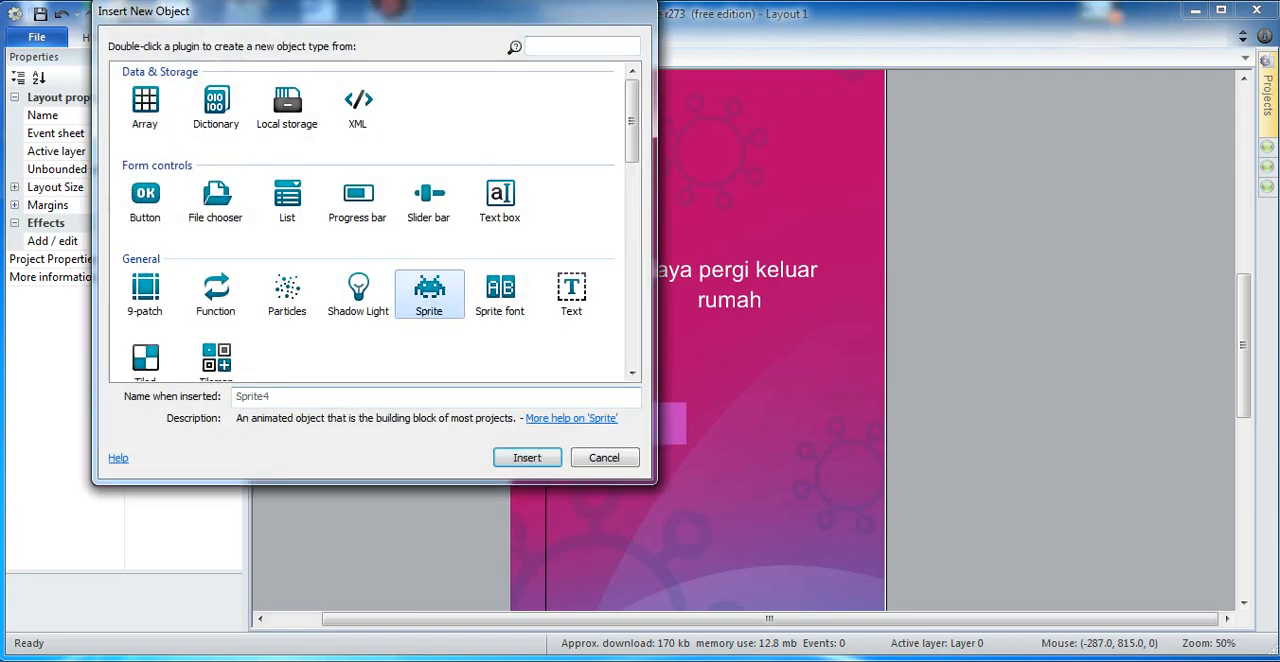
pyautogui.click(527, 457)
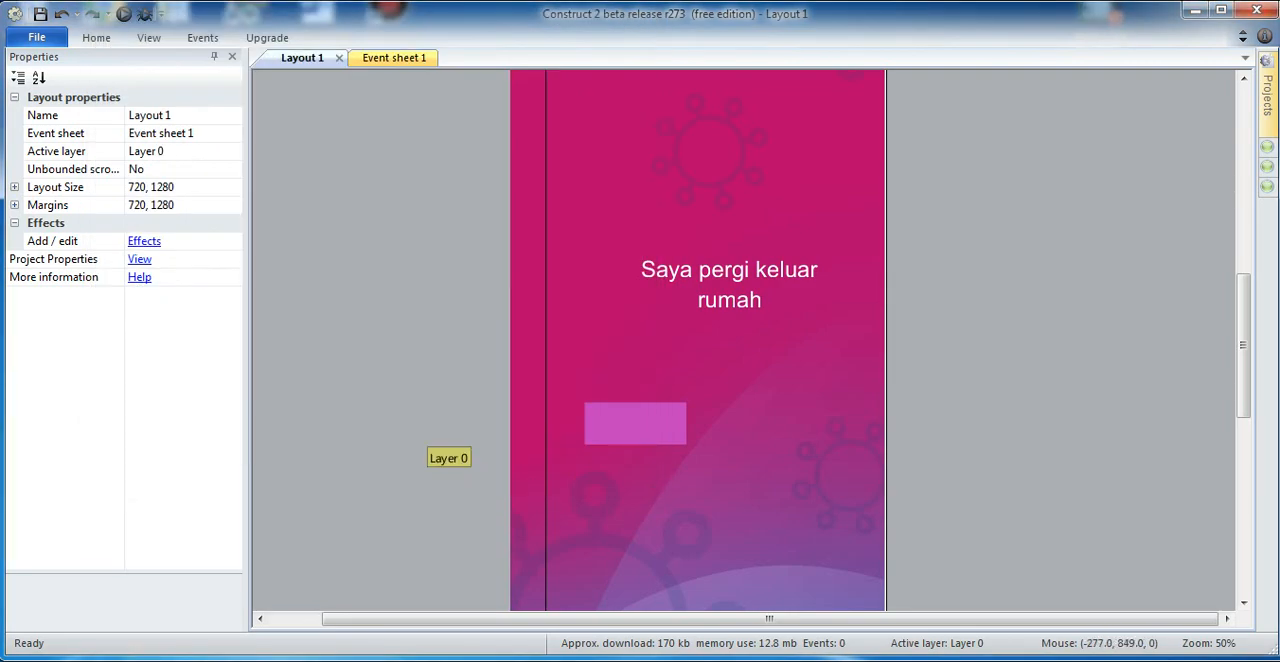
pyautogui.click(483, 420)
# Step: Fill the new sprite's image with blue (21, 37, 233) and place it beside the pink sprite at about 250 by 82
pyautogui.click(180, 266)
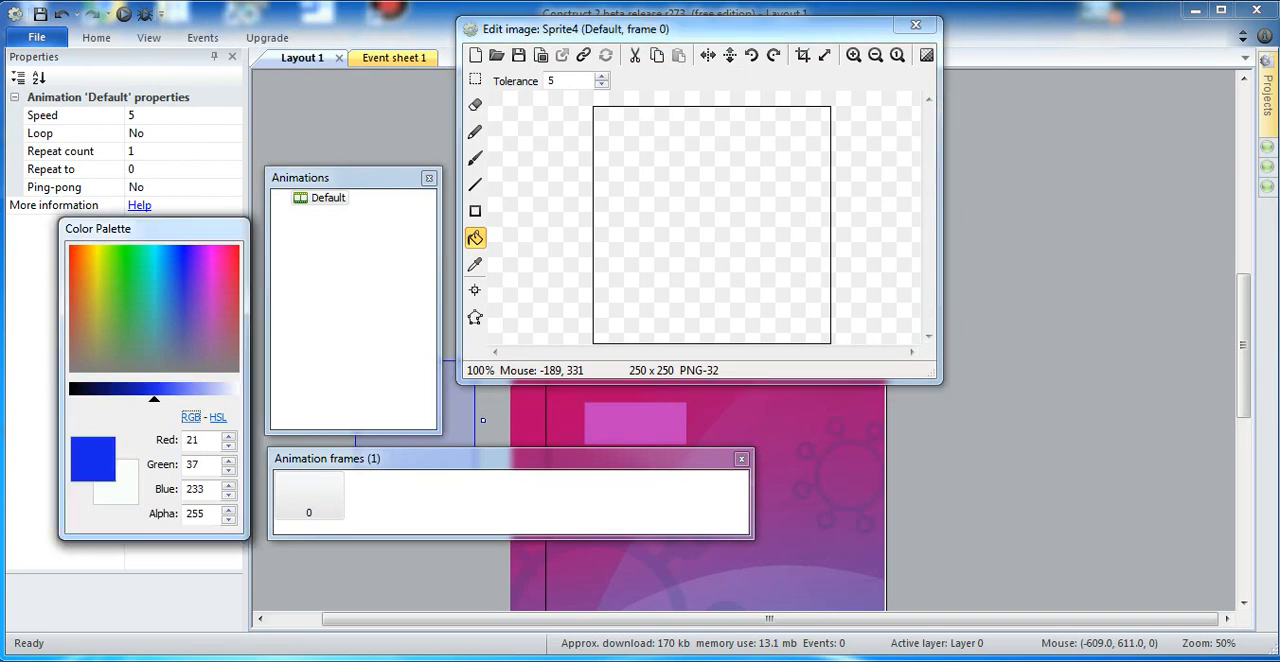
pyautogui.click(678, 198)
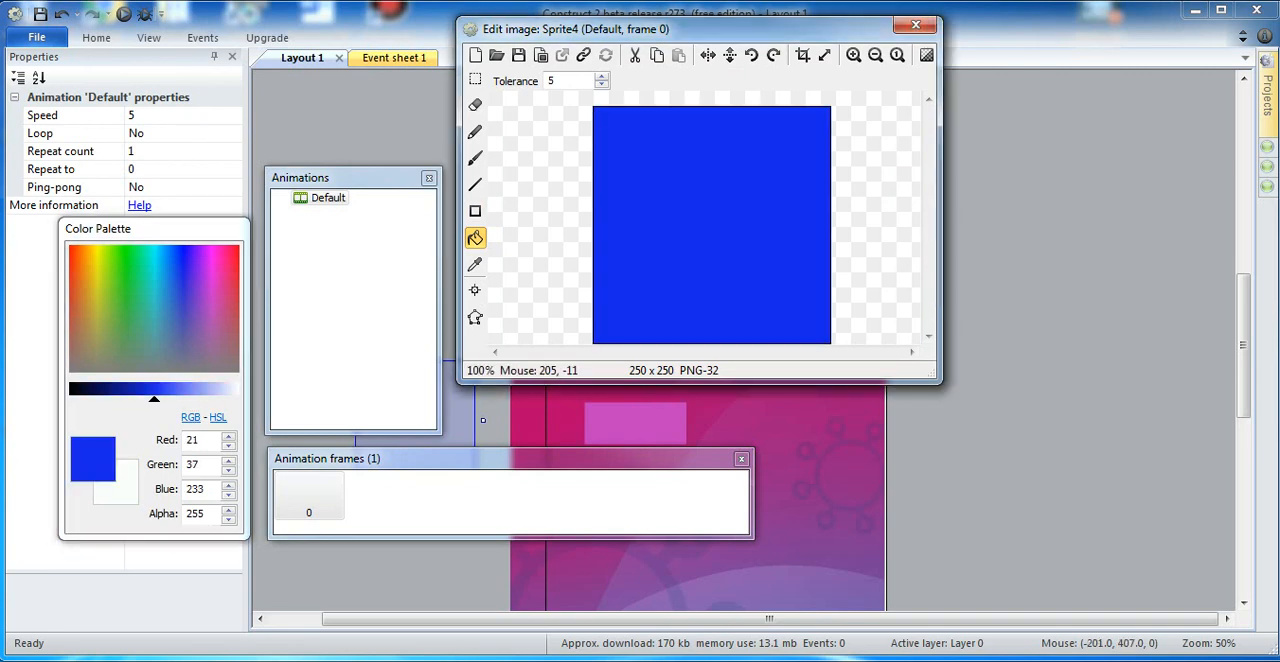
pyautogui.click(915, 24)
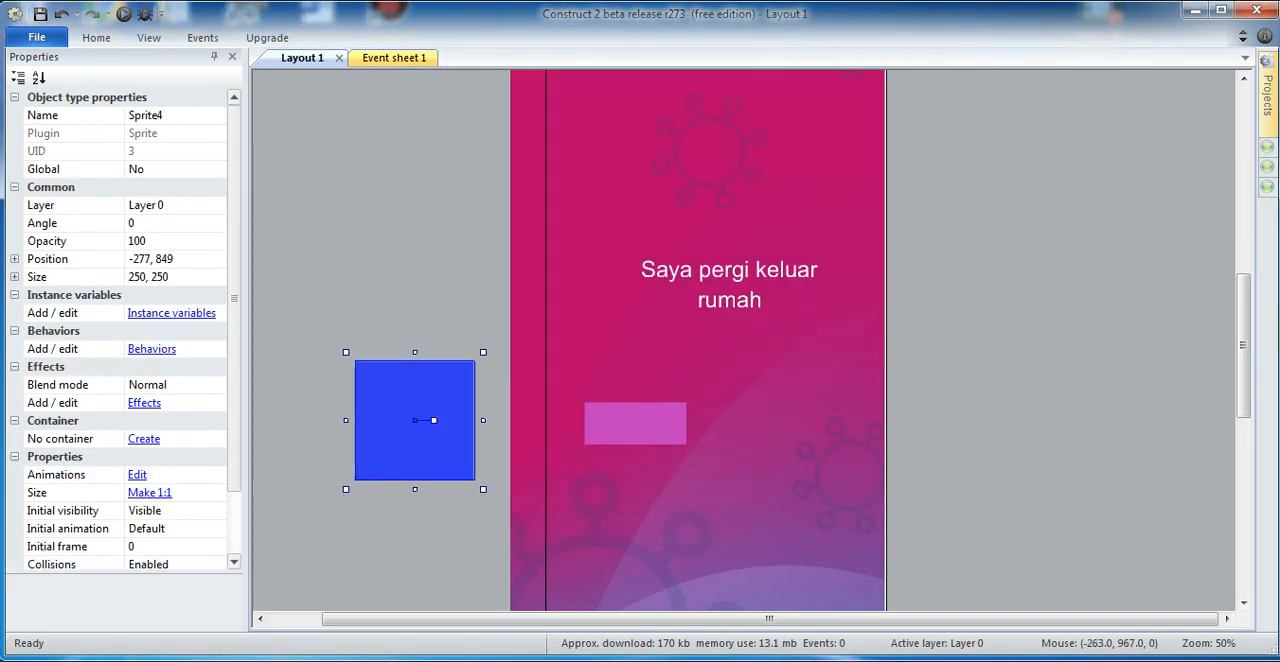
pyautogui.moveTo(415, 489); pyautogui.dragTo(776, 432)
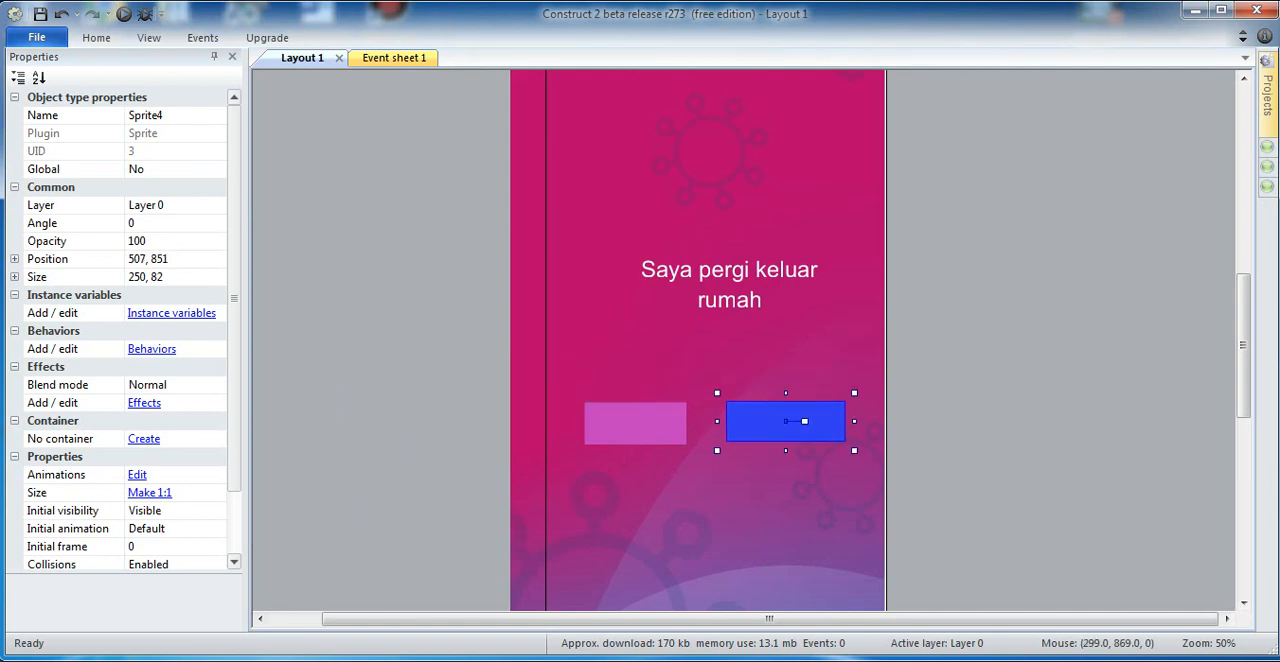
# Step: Rename the pink sprite as iya
pyautogui.click(653, 430)
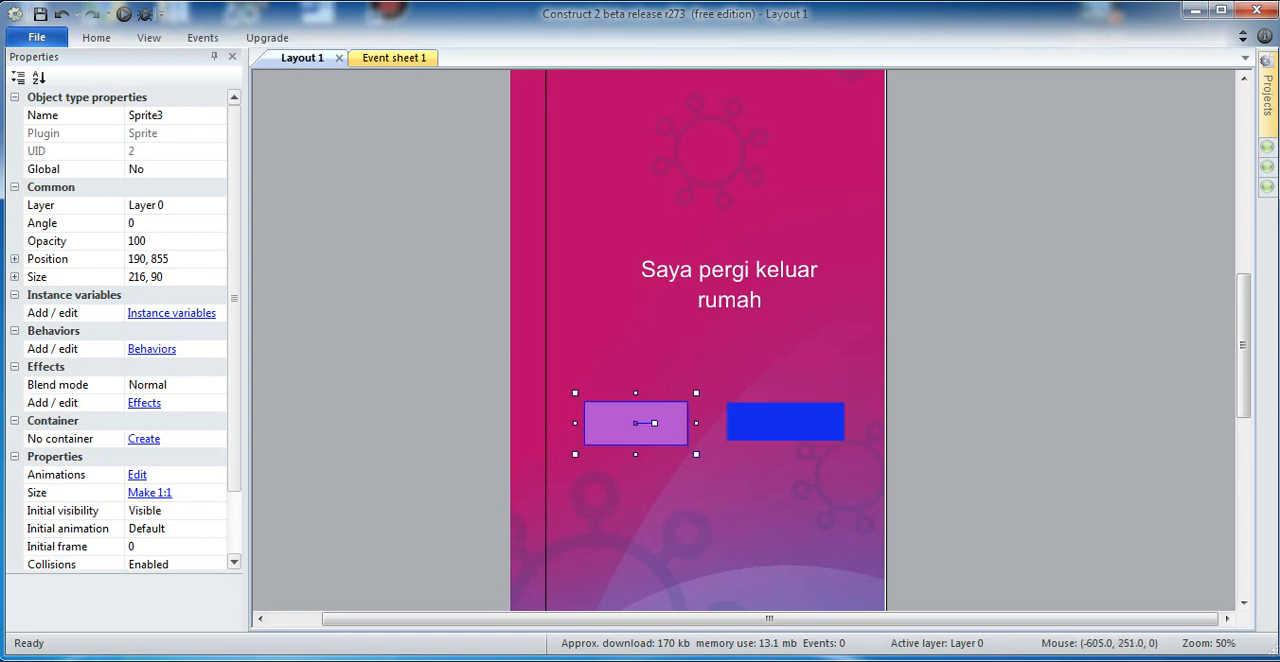
pyautogui.click(147, 115)
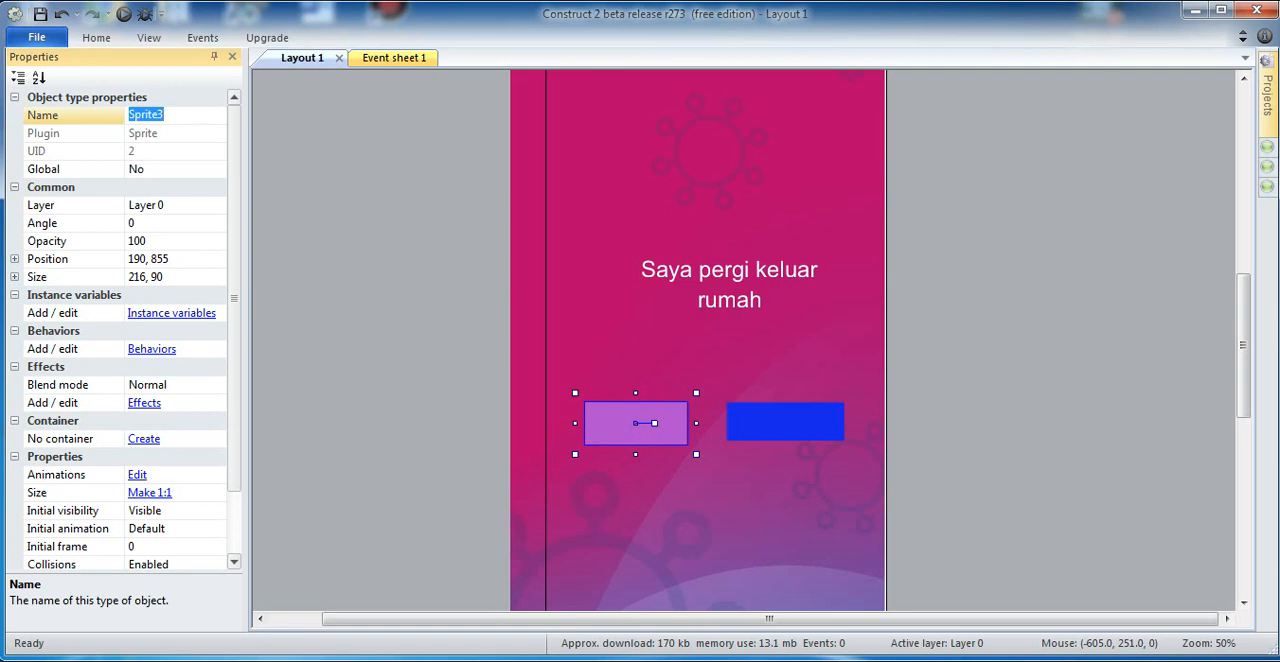
pyautogui.write('iya')
pyautogui.press('Return')
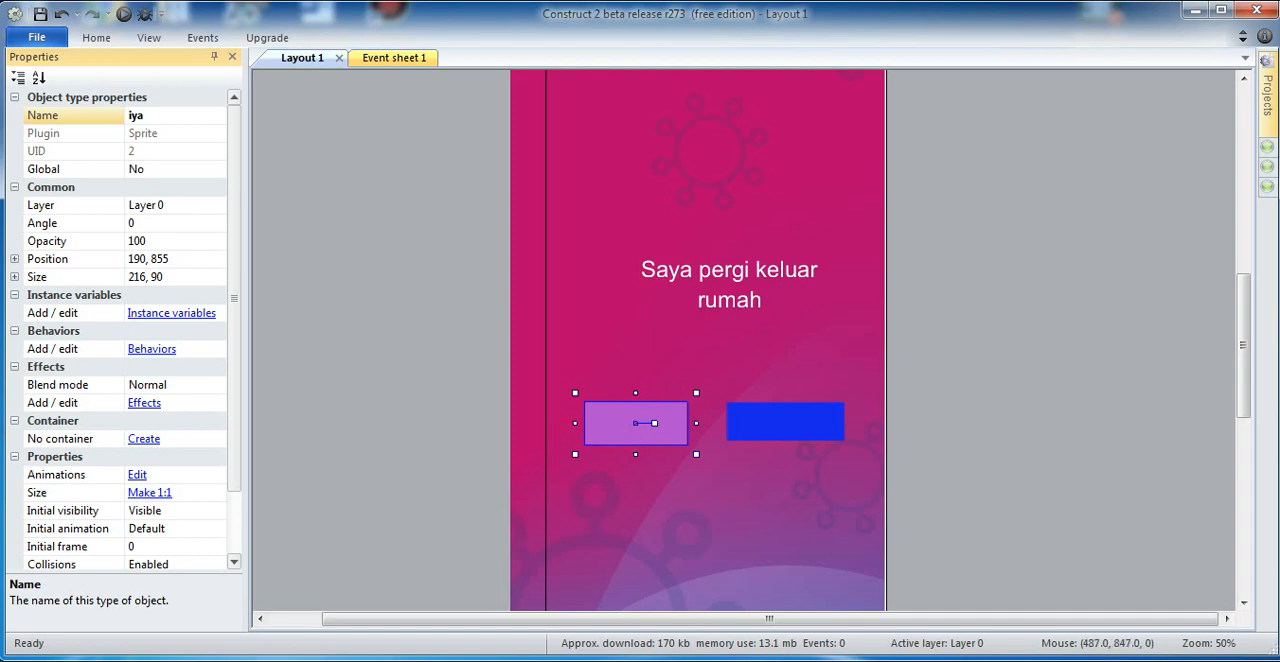
# Step: Set the blue sprite's size to 216, 90 to match the pink sprite
pyautogui.click(152, 277)
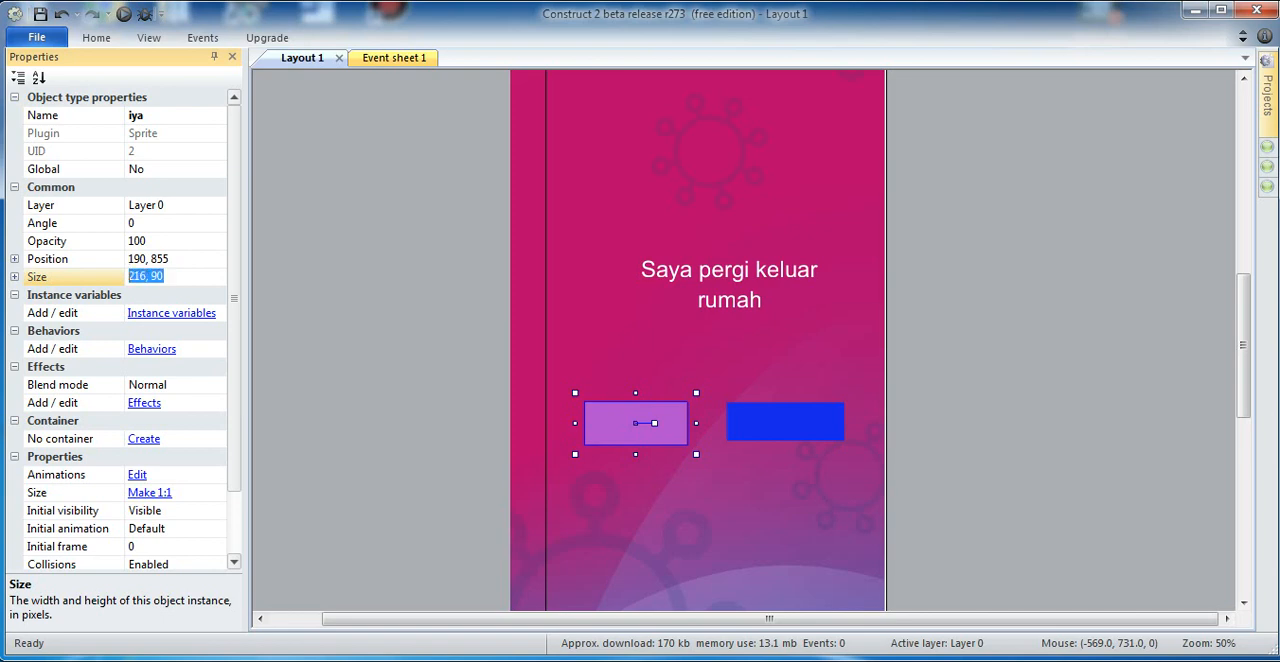
pyautogui.click(801, 408)
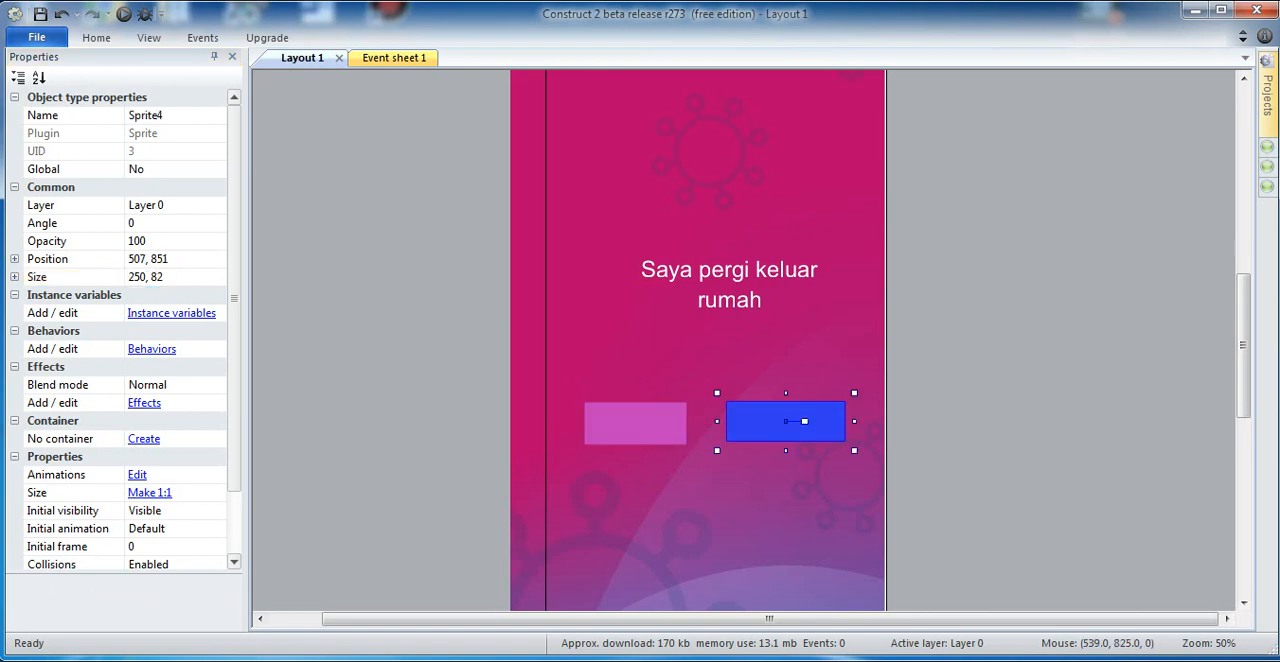
pyautogui.click(158, 277)
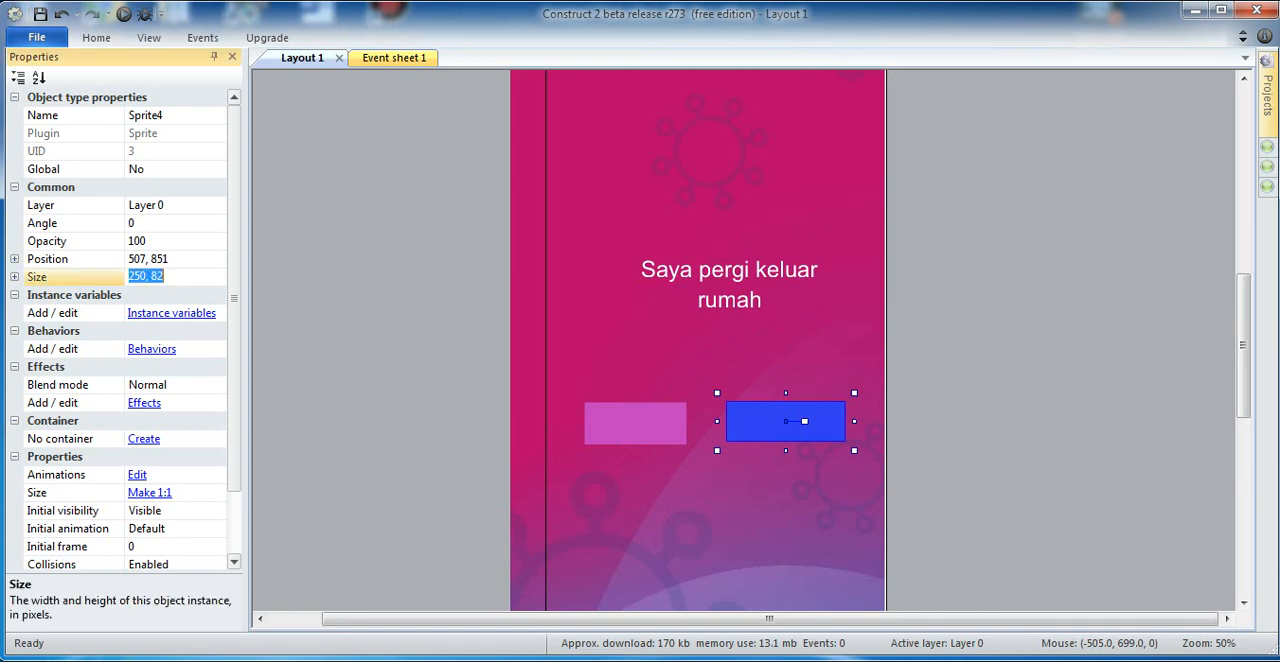
pyautogui.write('216, 90')
pyautogui.press('Return')
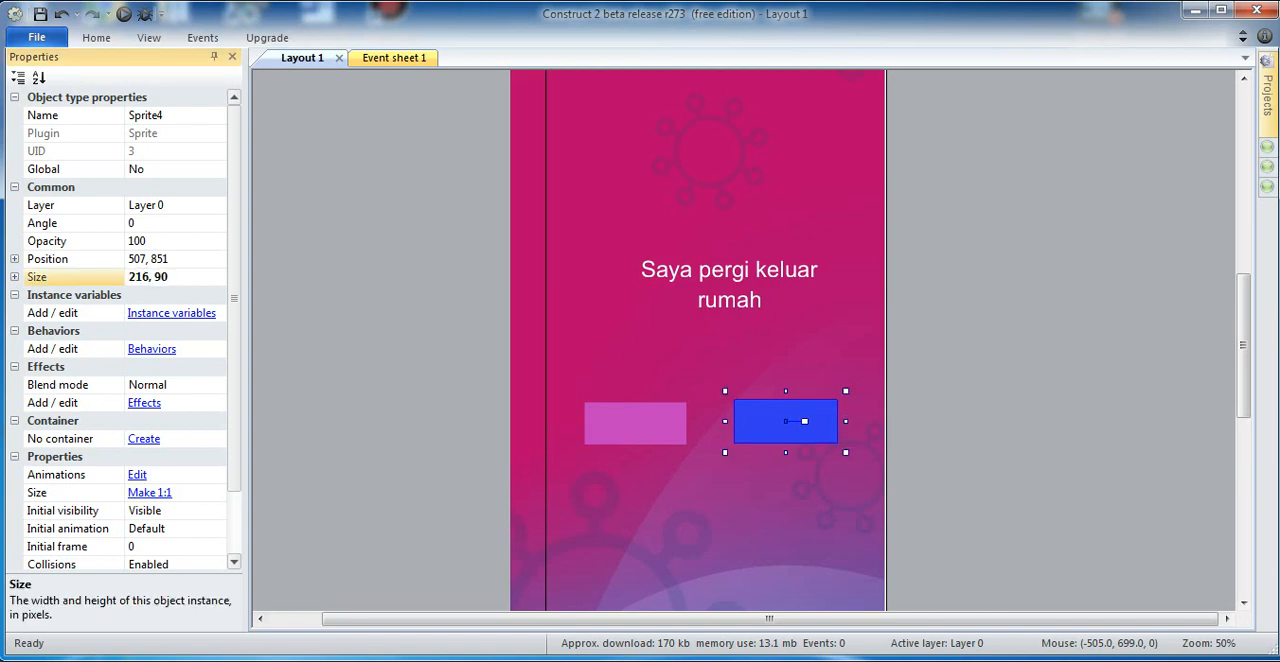
# Step: Rename the blue sprite as tidak
pyautogui.click(158, 115)
pyautogui.press('End')
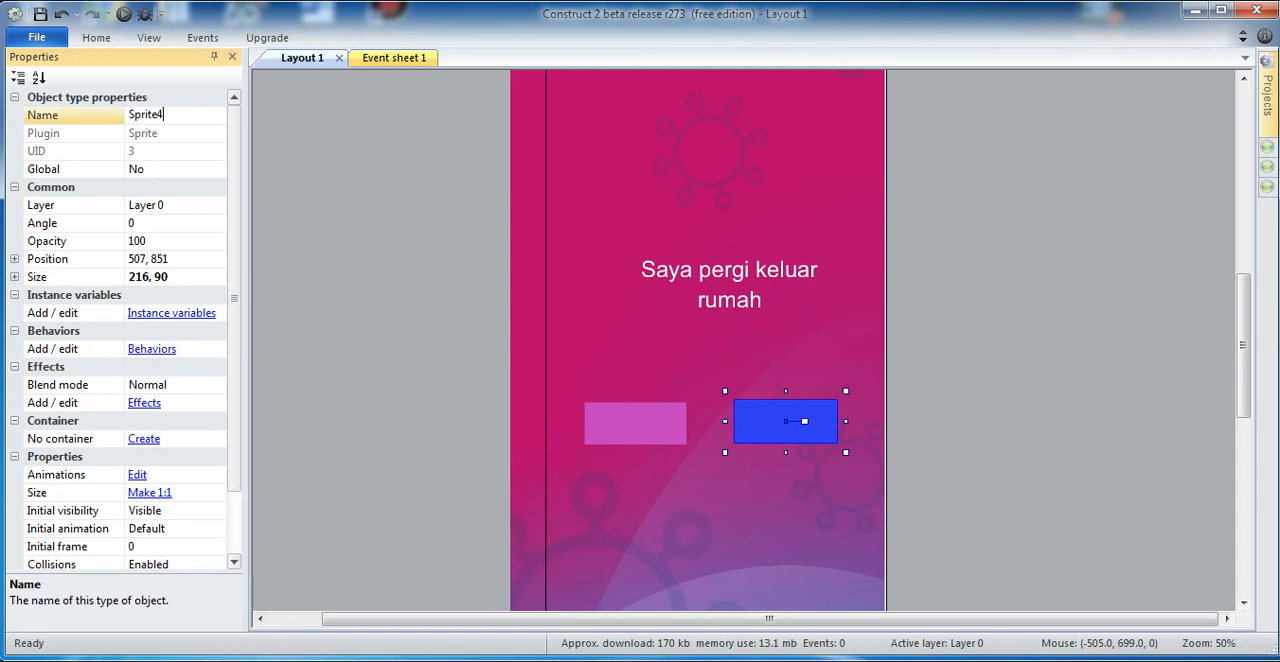
pyautogui.press('BackSpace')
pyautogui.press('BackSpace')
pyautogui.press('BackSpace')
pyautogui.press('BackSpace')
pyautogui.press('BackSpace')
pyautogui.press('BackSpace')
pyautogui.press('BackSpace')
pyautogui.write('tidak')
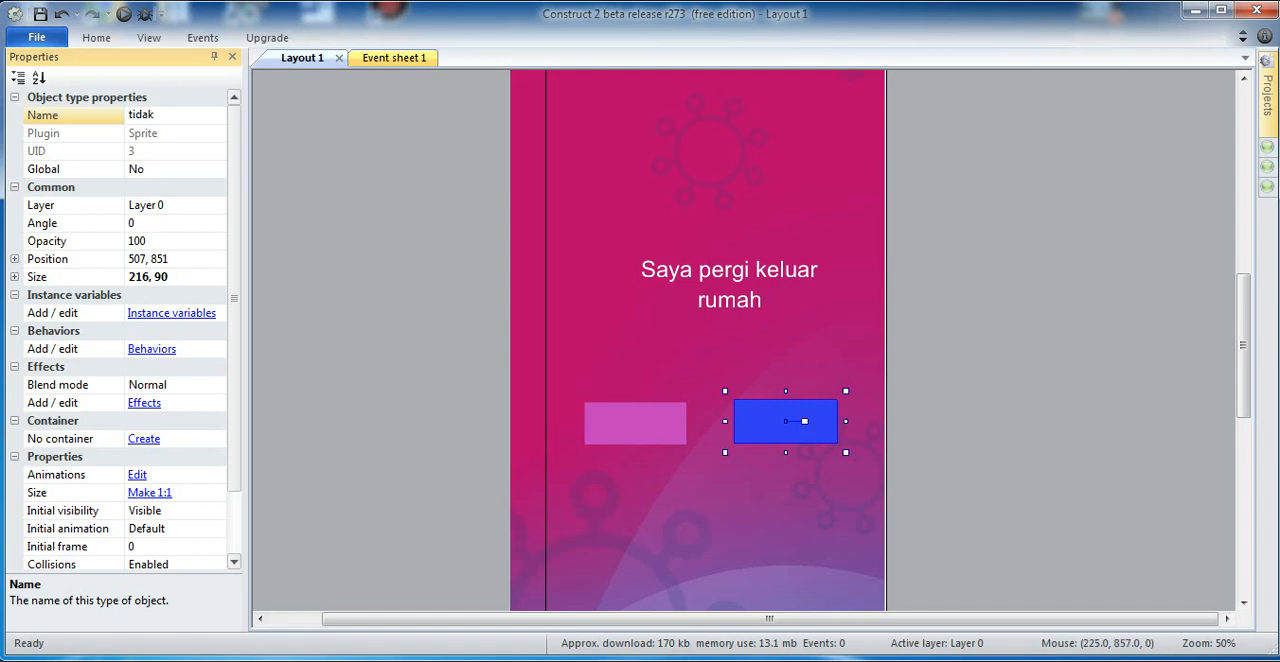
# Step: Set the blue sprite's position to 507, 855 so it lines up vertically with the pink sprite
pyautogui.click(653, 424)
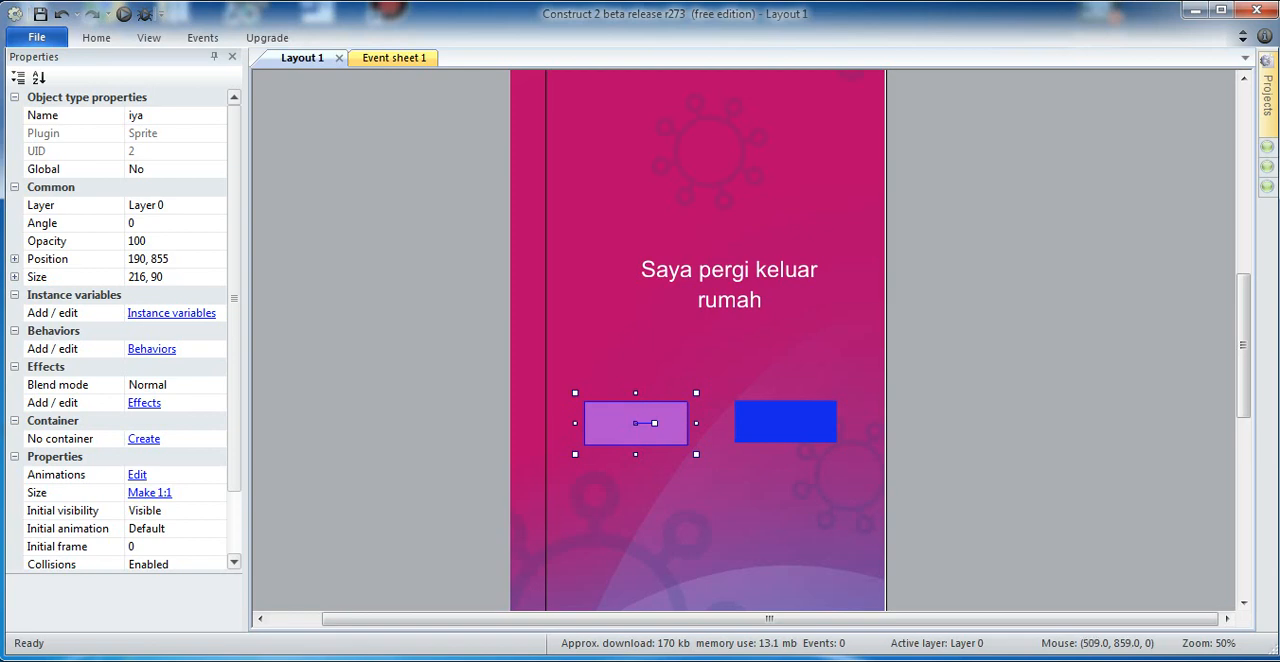
pyautogui.click(792, 425)
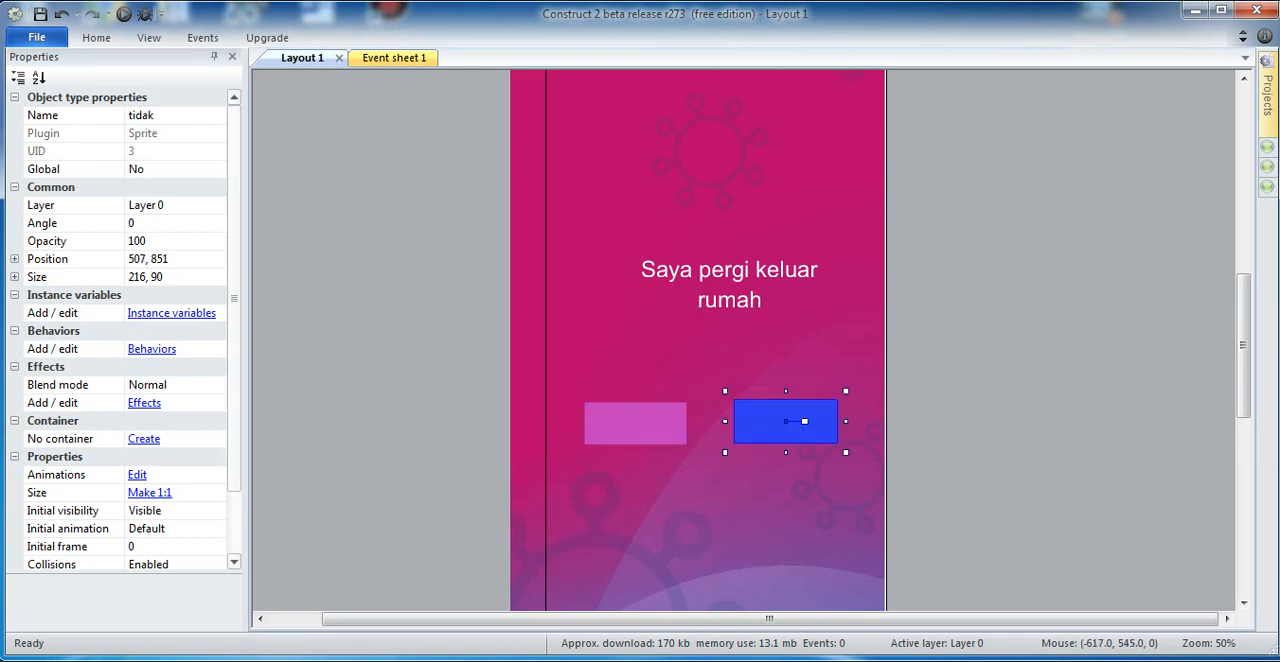
pyautogui.click(170, 259)
pyautogui.click(170, 259)
pyautogui.press('BackSpace')
pyautogui.press('BackSpace')
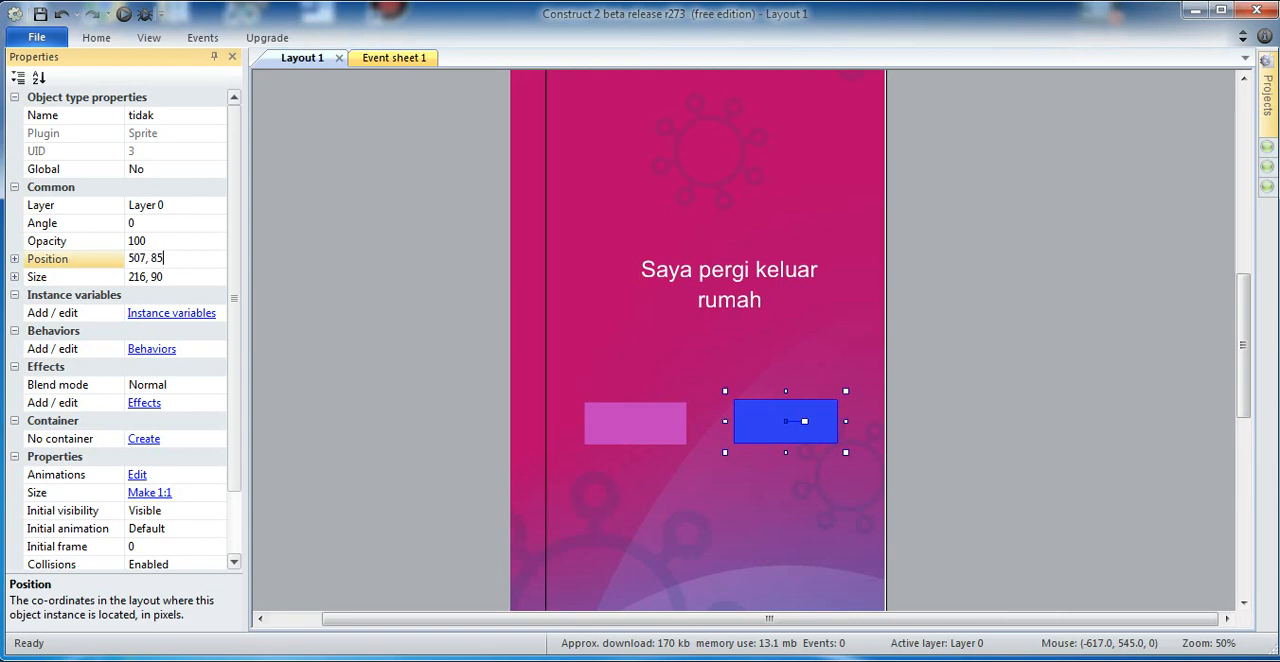
pyautogui.write('55')
pyautogui.click(380, 425)
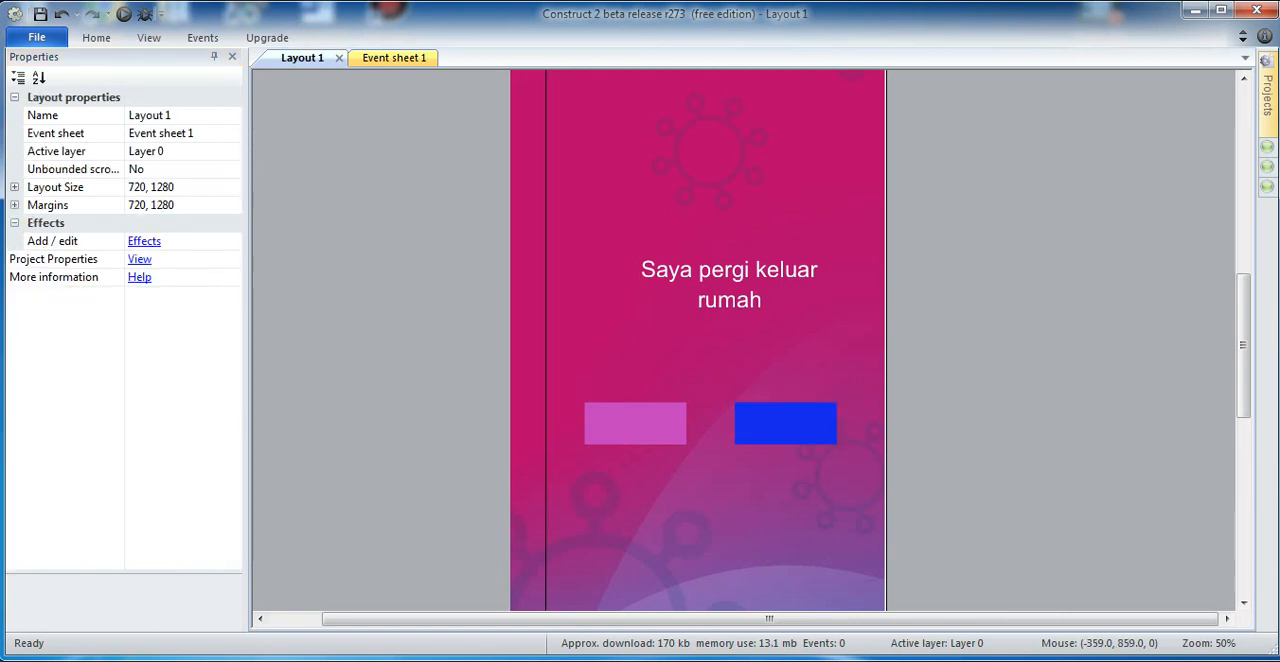
pyautogui.click(679, 429)
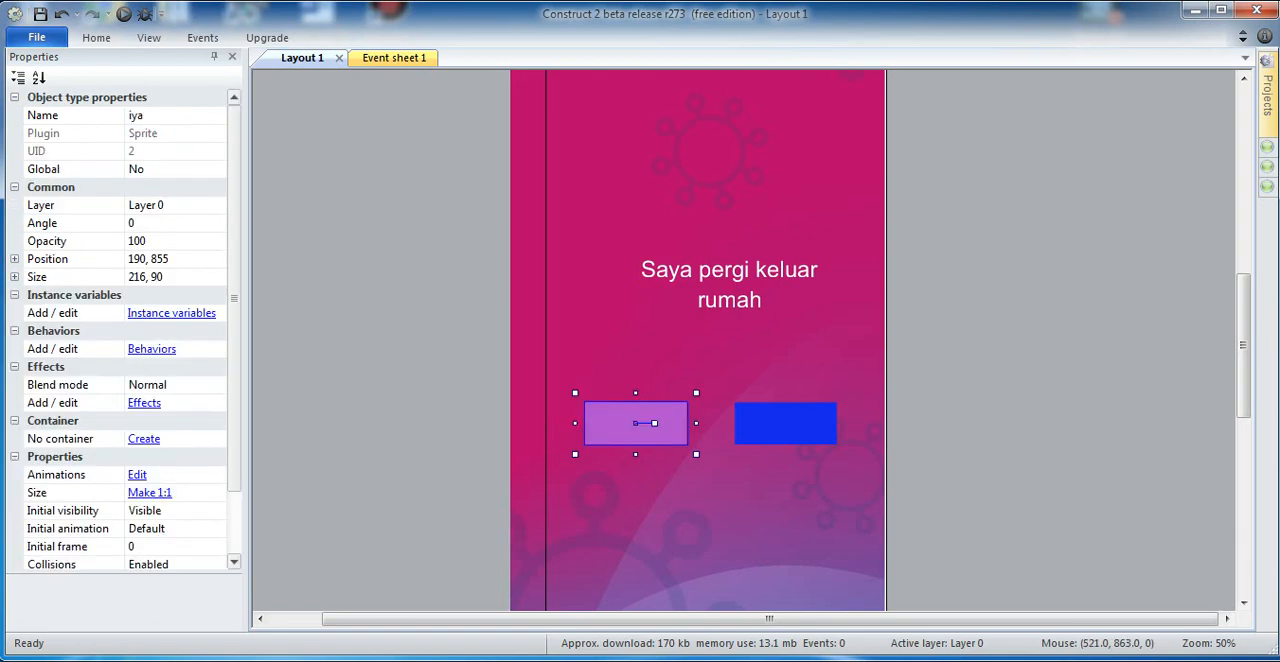
pyautogui.click(788, 425)
pyautogui.click(654, 426)
pyautogui.click(439, 377)
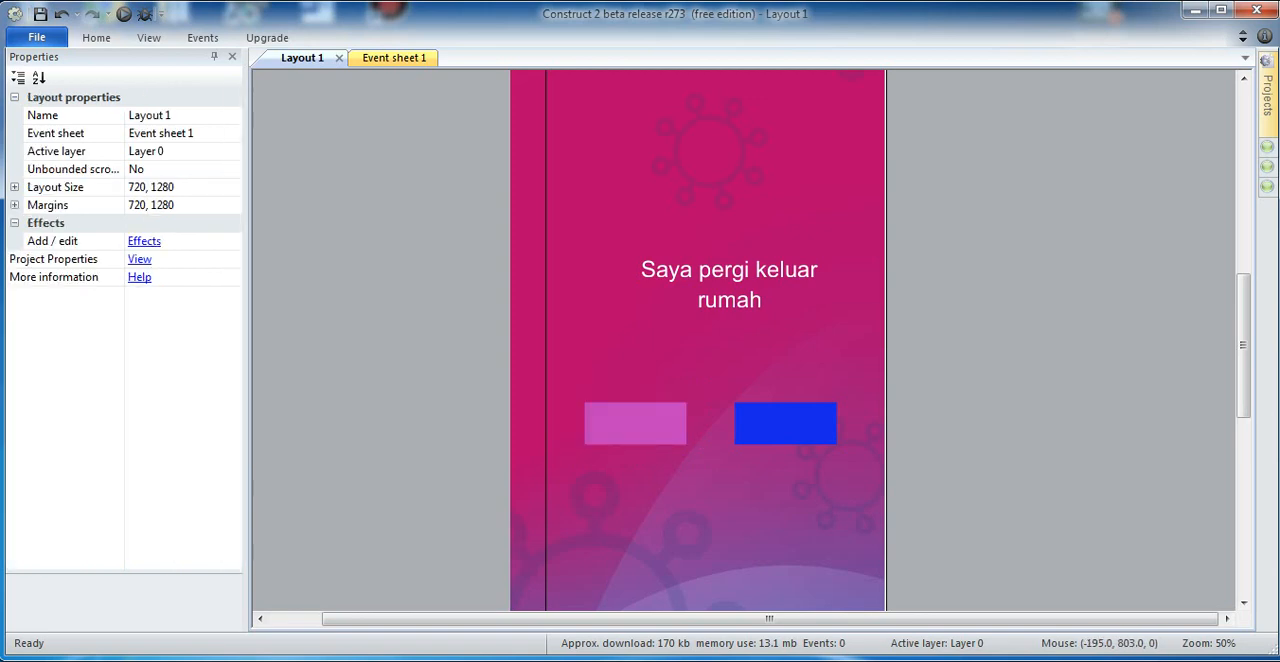
# Step: Insert a new Text object on top of the pink sprite
pyautogui.doubleClick(445, 478)
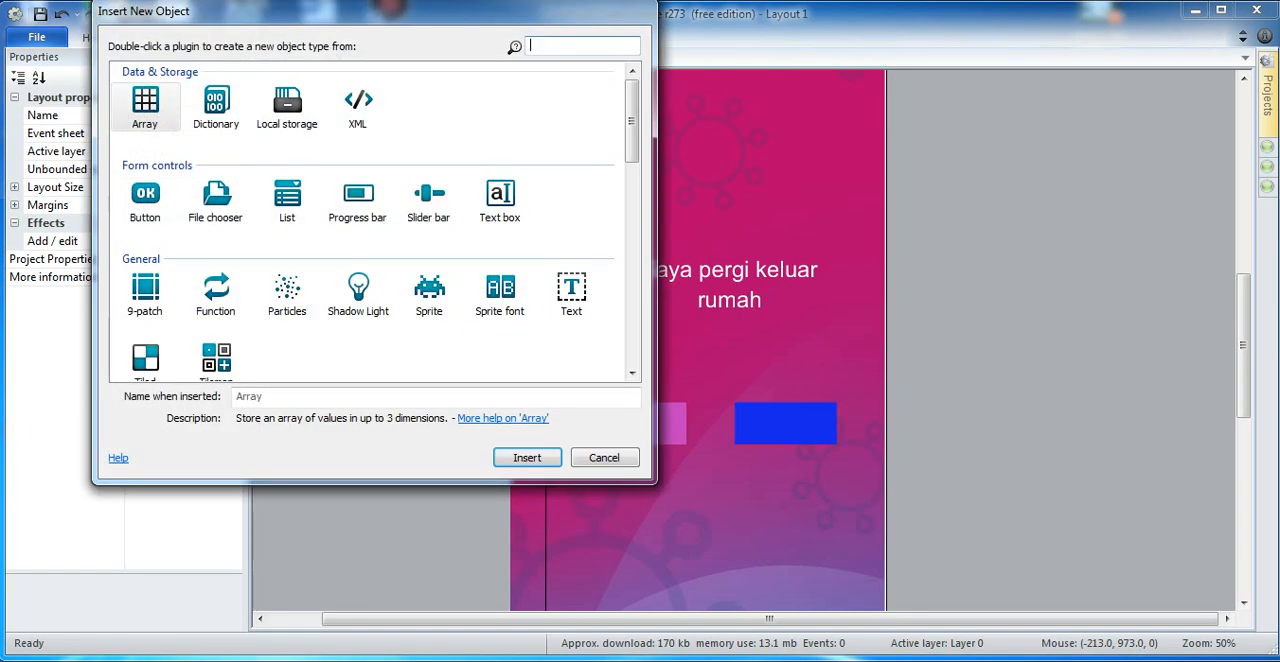
pyautogui.click(571, 293)
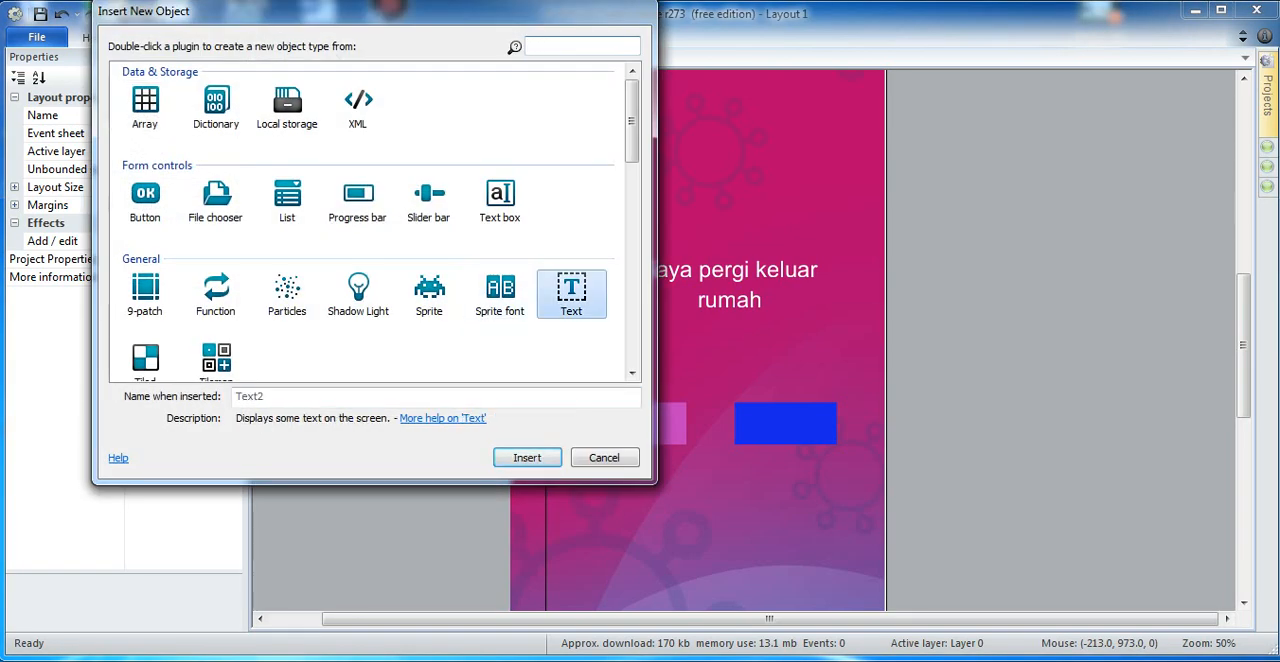
pyautogui.click(527, 457)
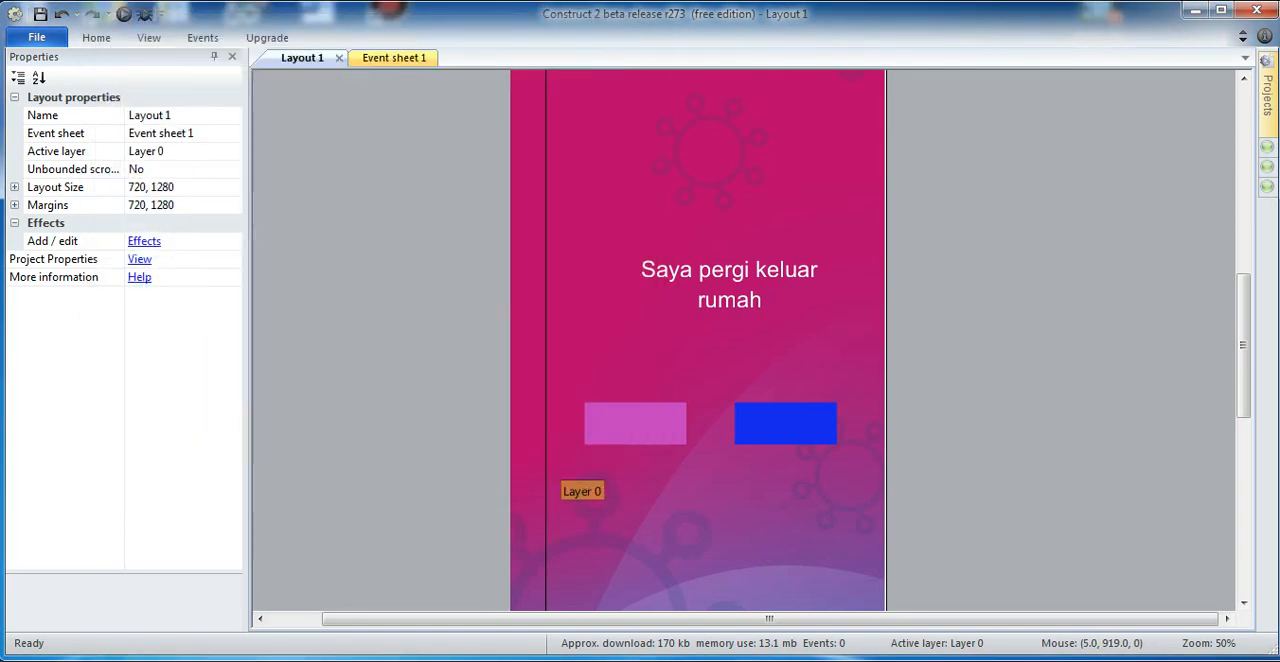
pyautogui.click(618, 421)
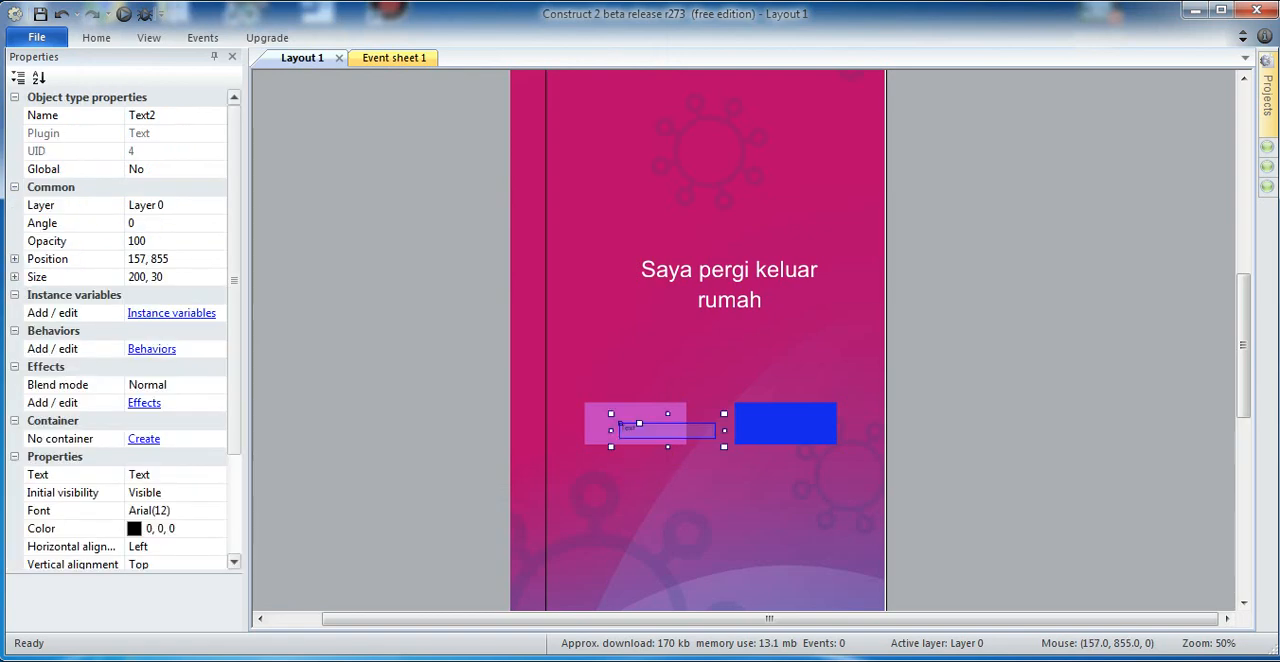
# Step: Change the new text object's content to YA and its color to white (255, 255, 255)
pyautogui.click(152, 475)
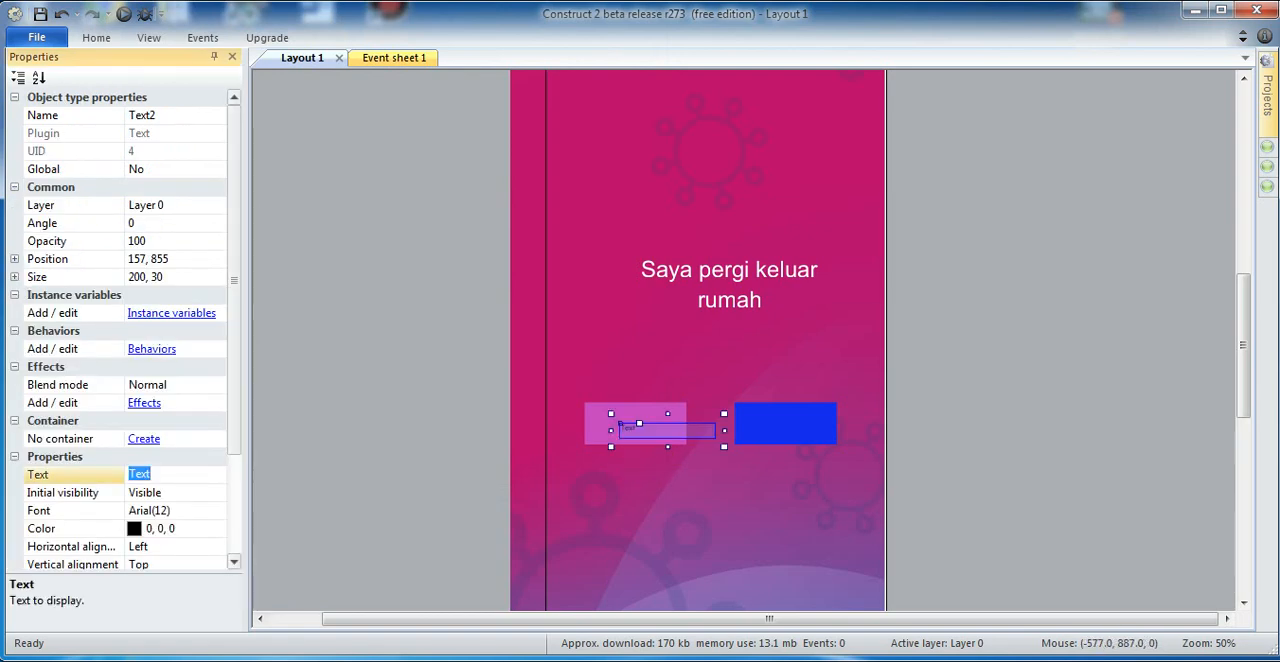
pyautogui.write('YA')
pyautogui.click(147, 528)
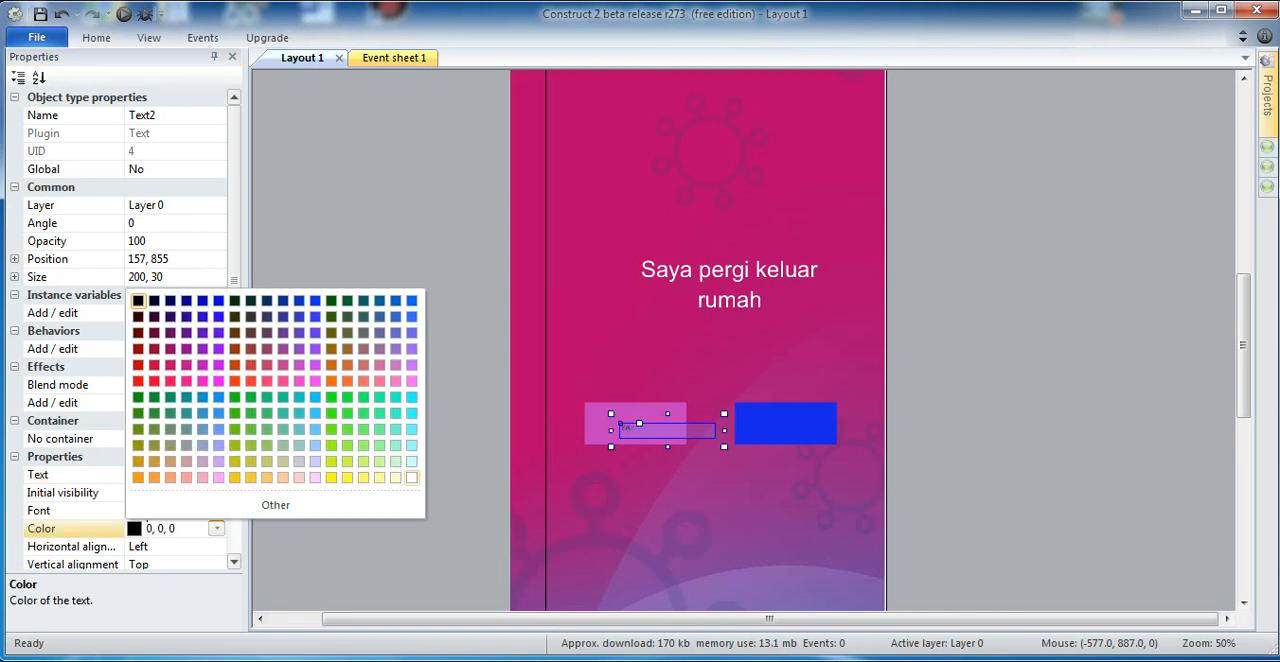
pyautogui.click(411, 477)
# Step: Set the YA text's font size to 36 in Arial
pyautogui.click(150, 510)
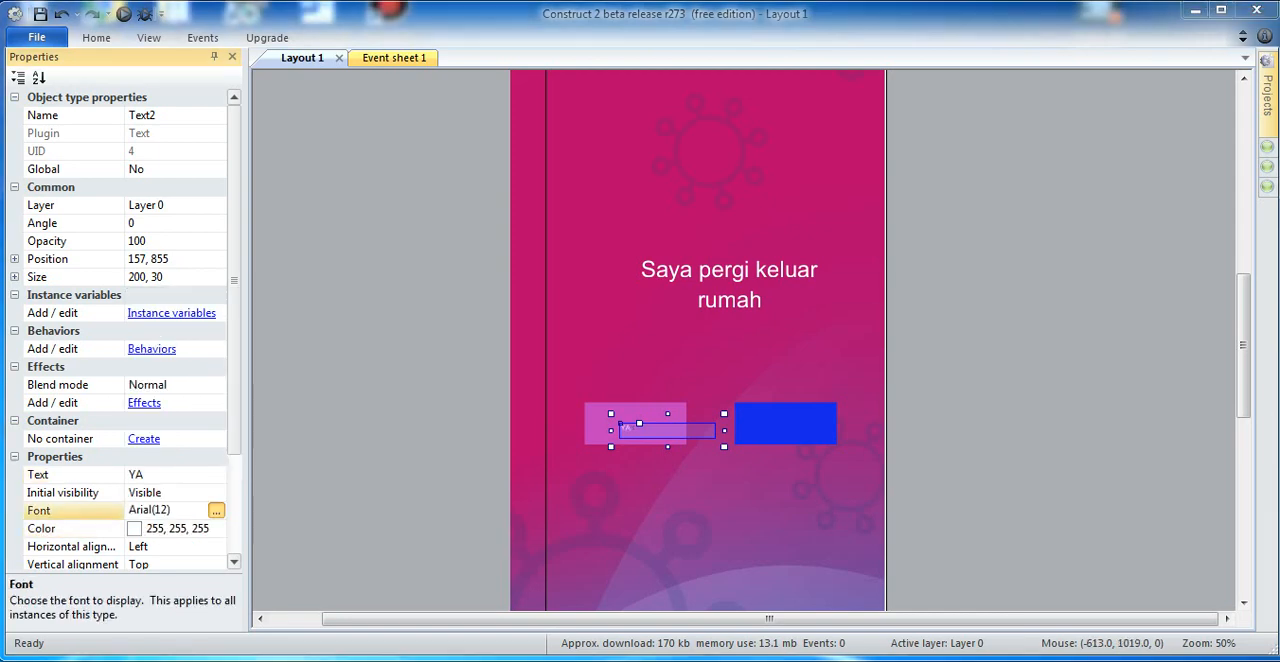
pyautogui.click(216, 510)
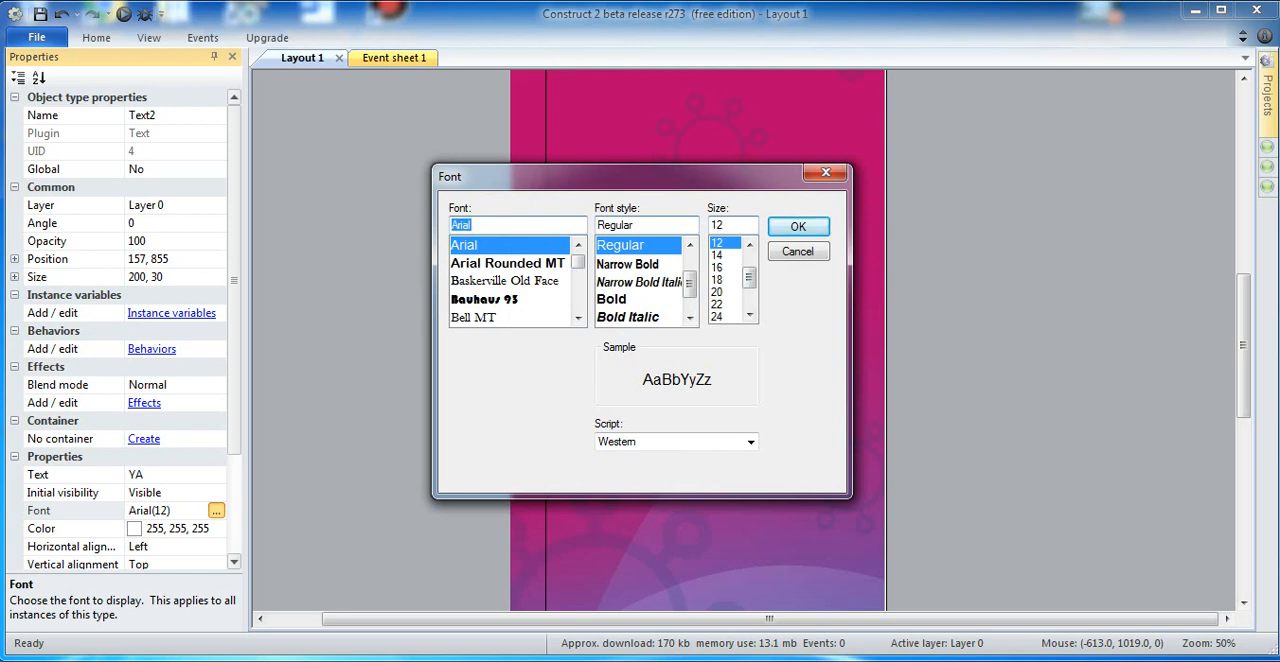
pyautogui.scroll(-2, 749, 280)
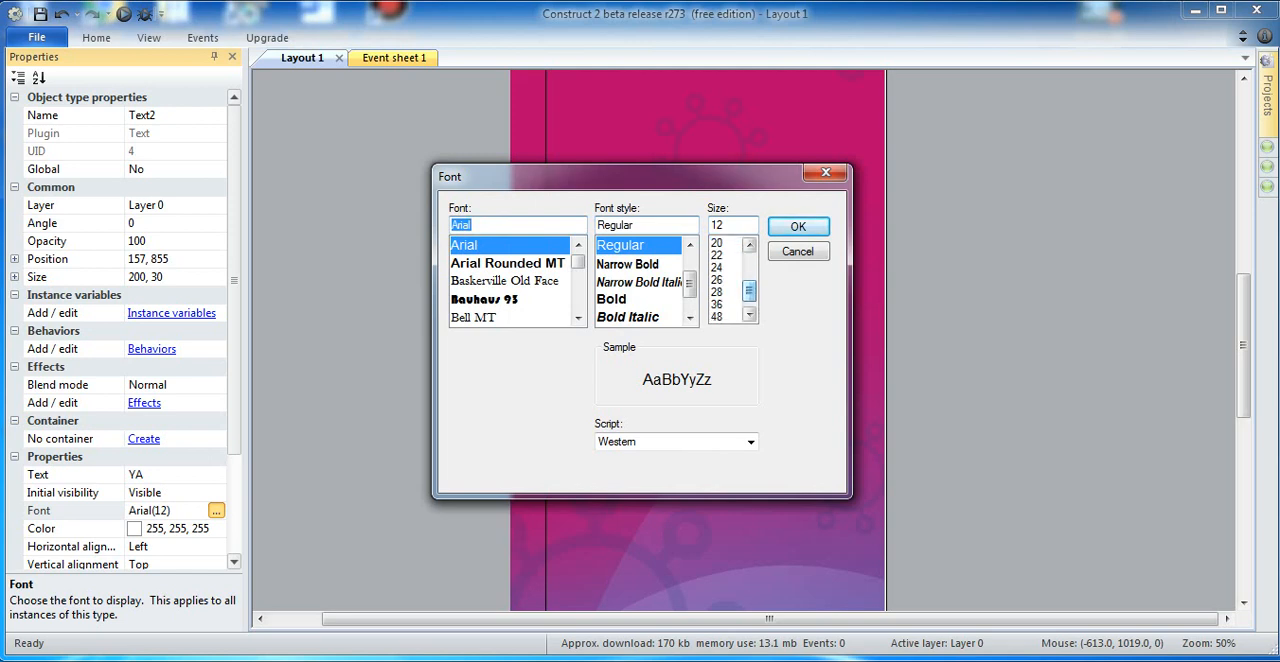
pyautogui.click(717, 304)
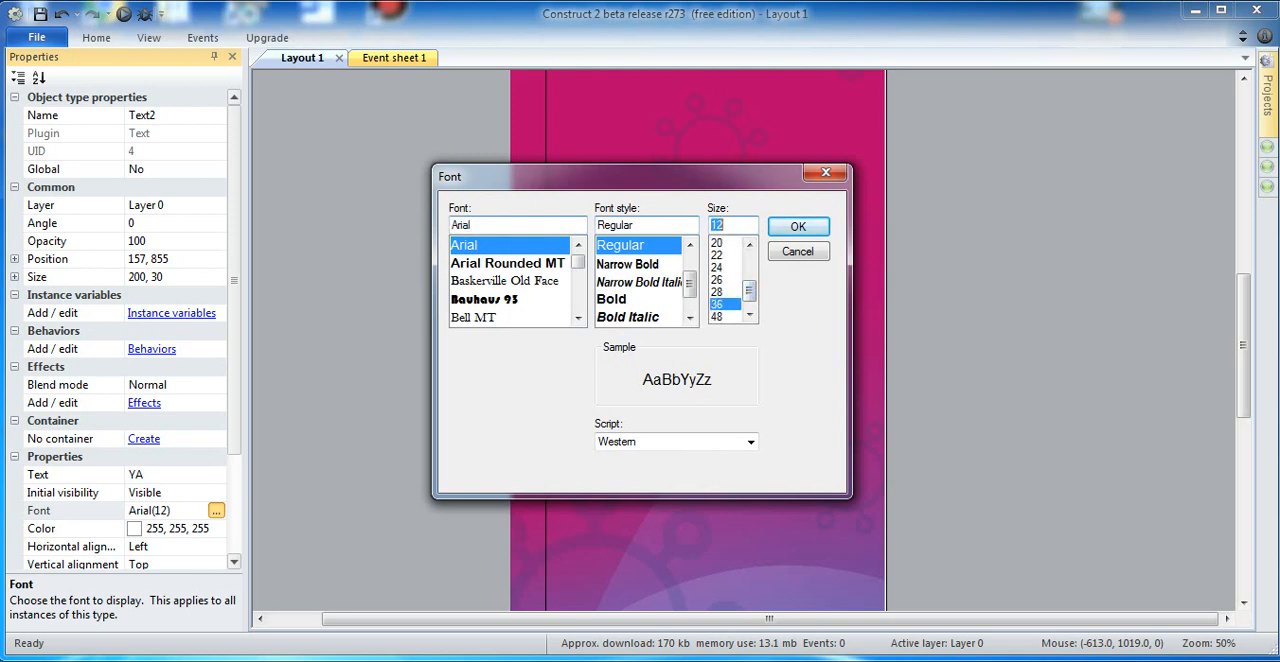
pyautogui.click(798, 227)
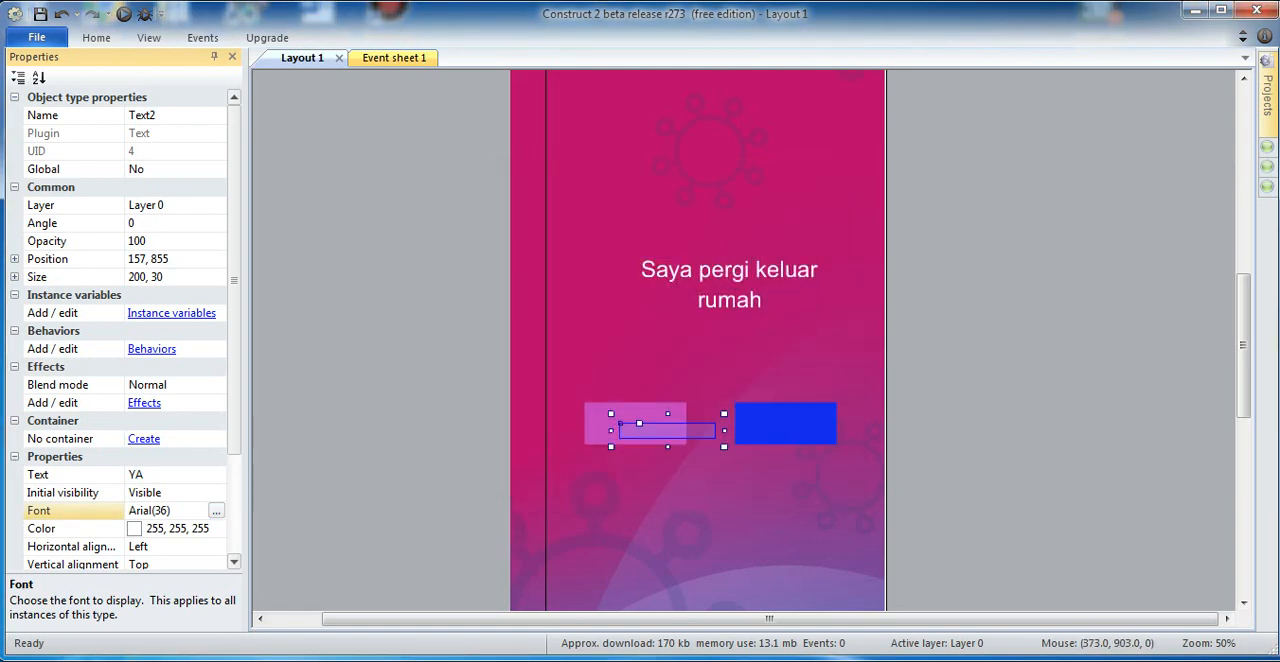
# Step: Shrink the YA text box to about 76 by 68 and place it at about 147, 833 on the pink sprite
pyautogui.moveTo(724, 446); pyautogui.dragTo(632, 453)
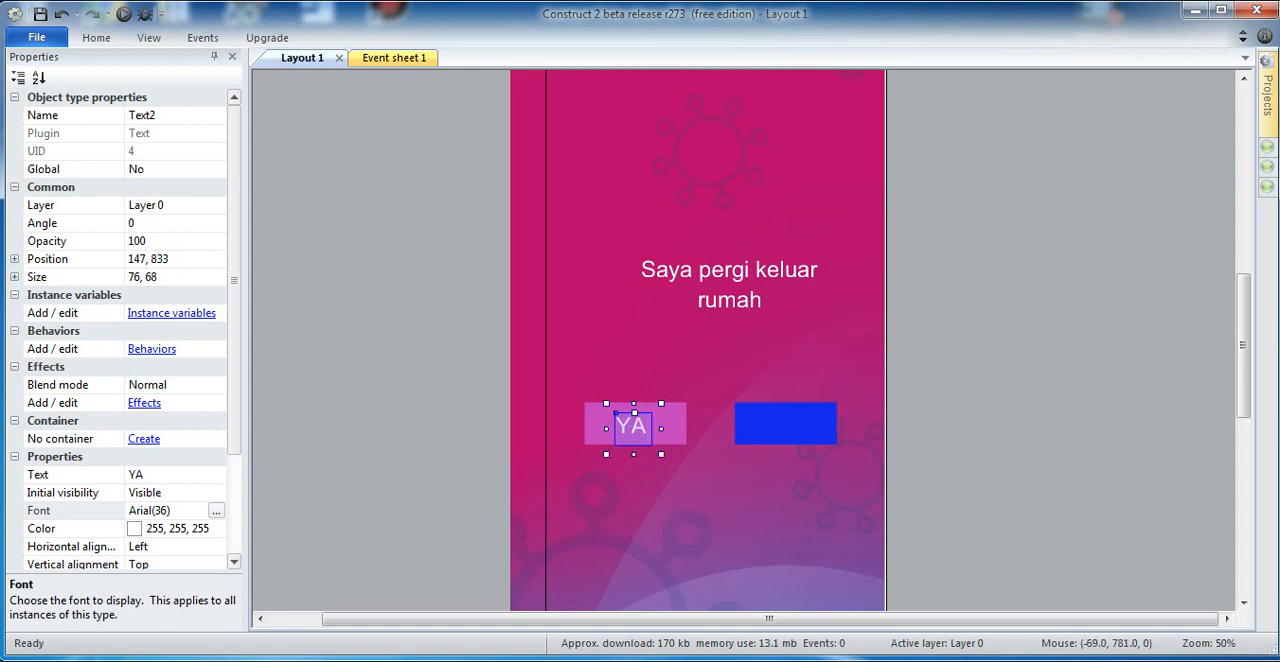
pyautogui.click(415, 385)
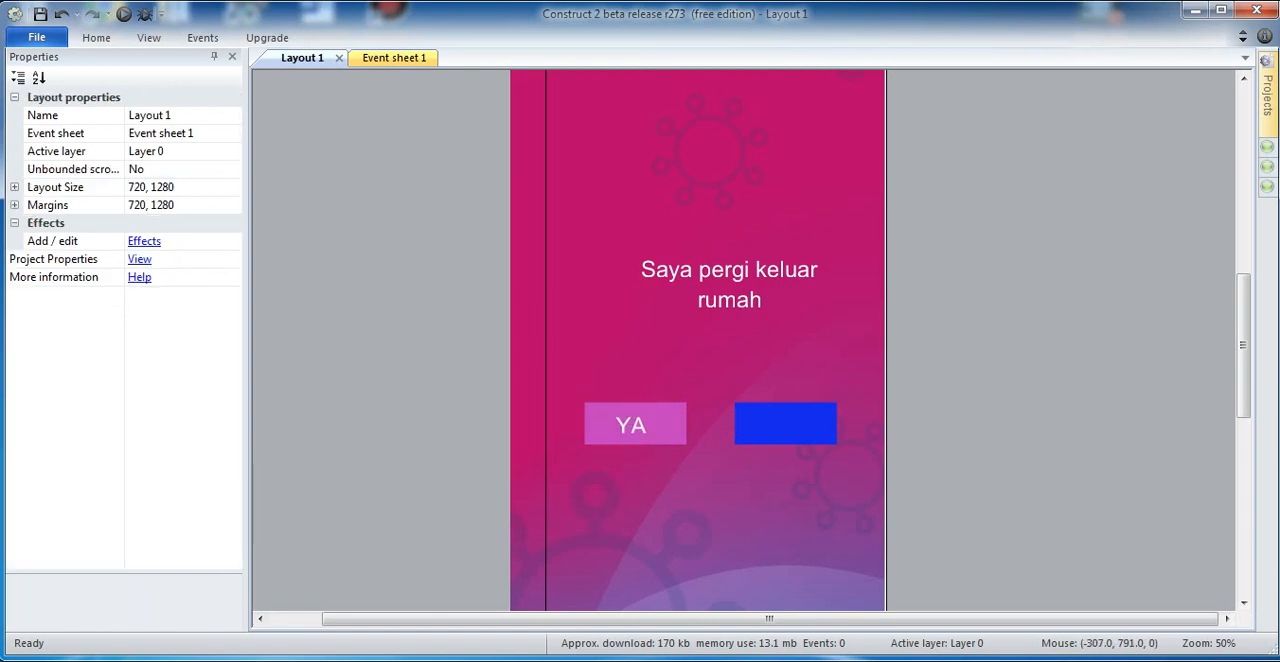
# Step: Insert another Text object in the layout just below the pink sprite
pyautogui.doubleClick(387, 390)
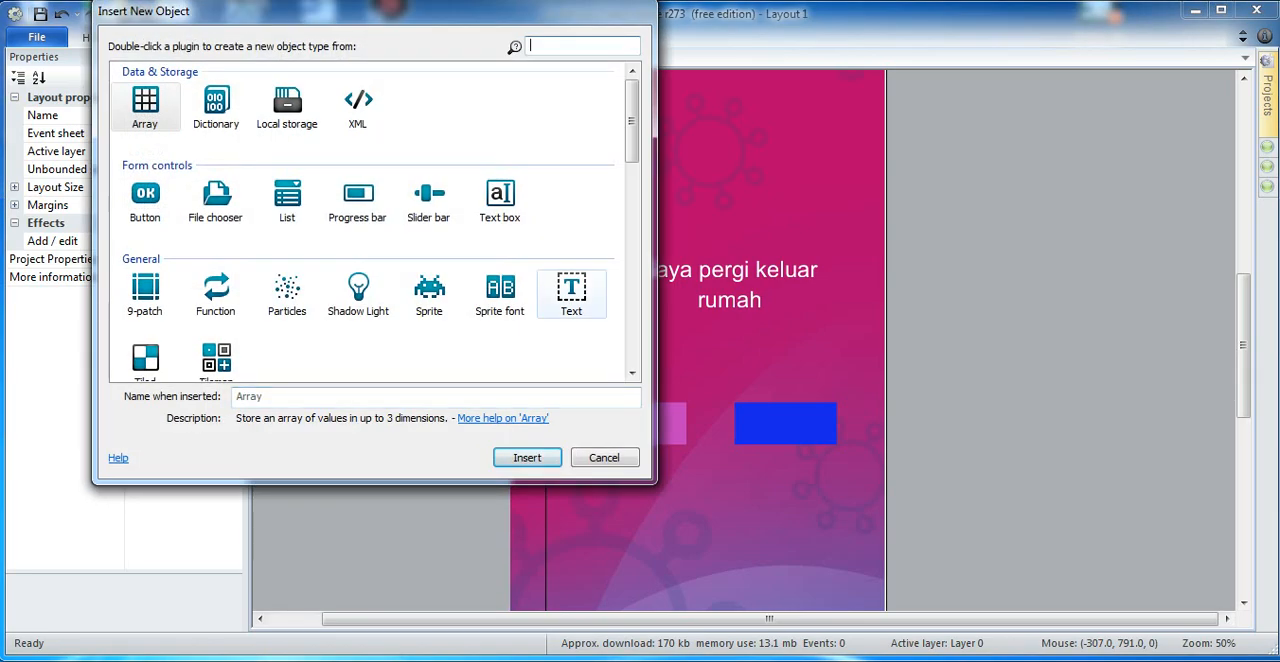
pyautogui.click(571, 293)
pyautogui.click(527, 457)
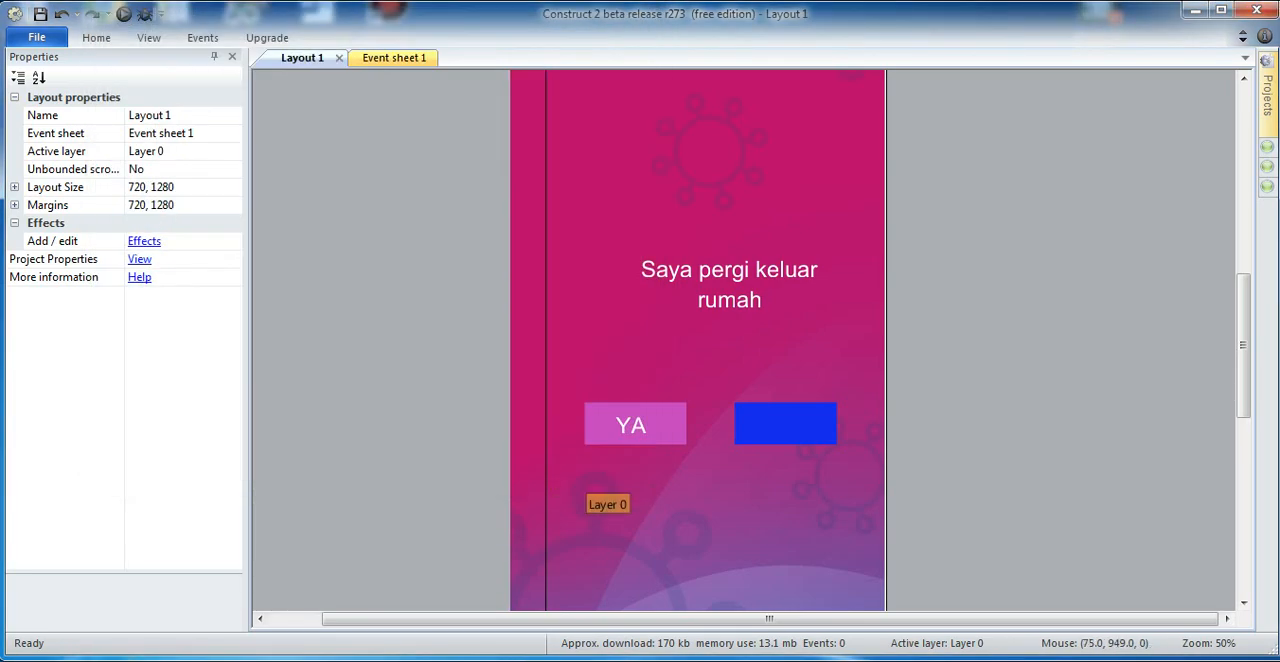
pyautogui.click(617, 469)
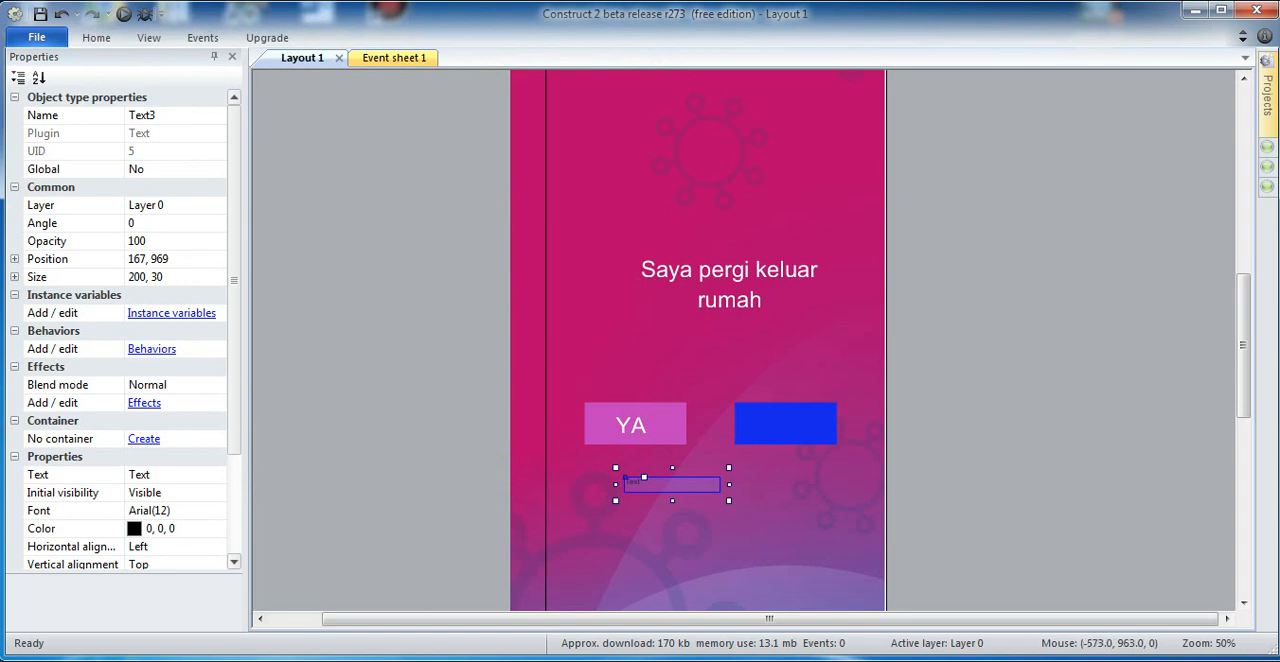
# Step: Change the new text object's content to TIDAK and its color to white (255, 255, 255)
pyautogui.click(155, 475)
pyautogui.write('t')
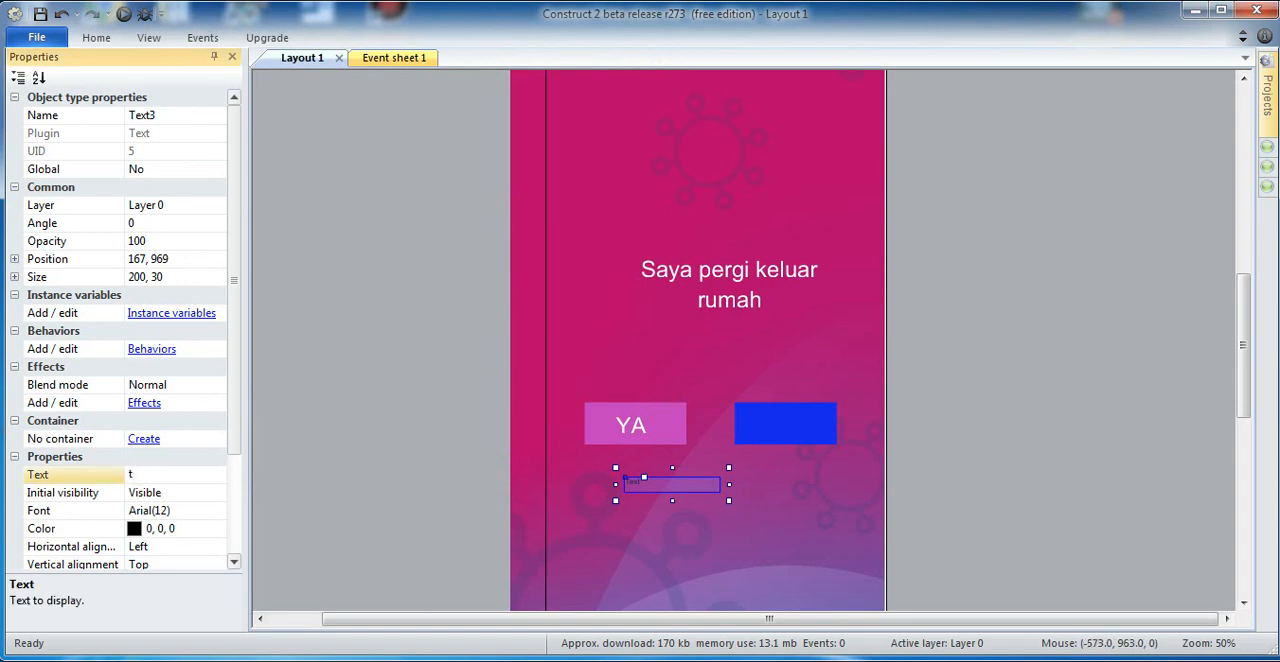
pyautogui.press('BackSpace')
pyautogui.write('TIDAK')
pyautogui.click(170, 528)
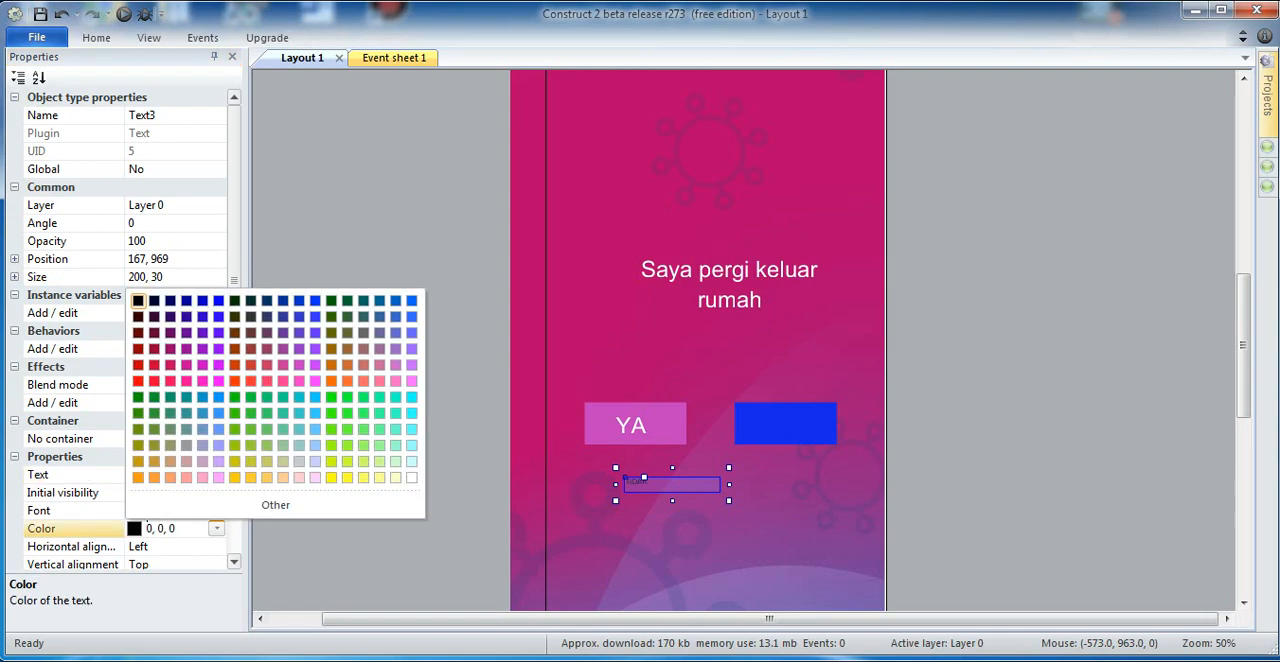
pyautogui.click(412, 478)
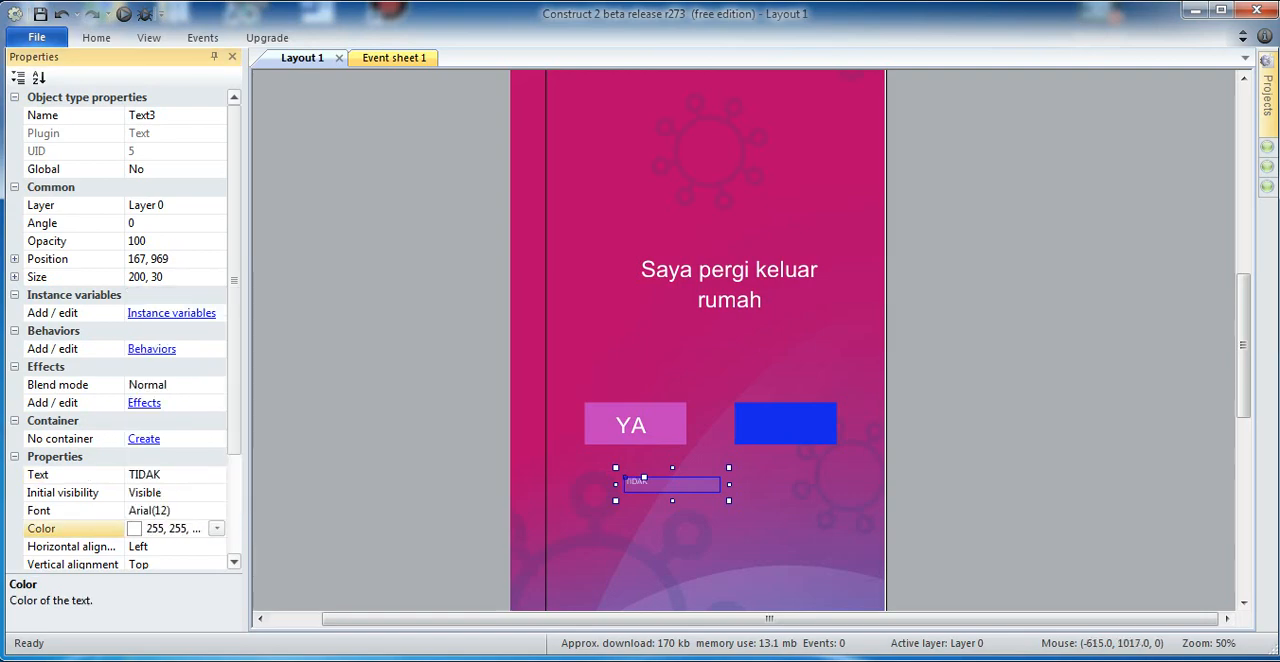
# Step: Set the TIDAK text to Arial size 36 and fit its box, about 156 by 66, over the blue sprite
pyautogui.click(176, 510)
pyautogui.click(216, 510)
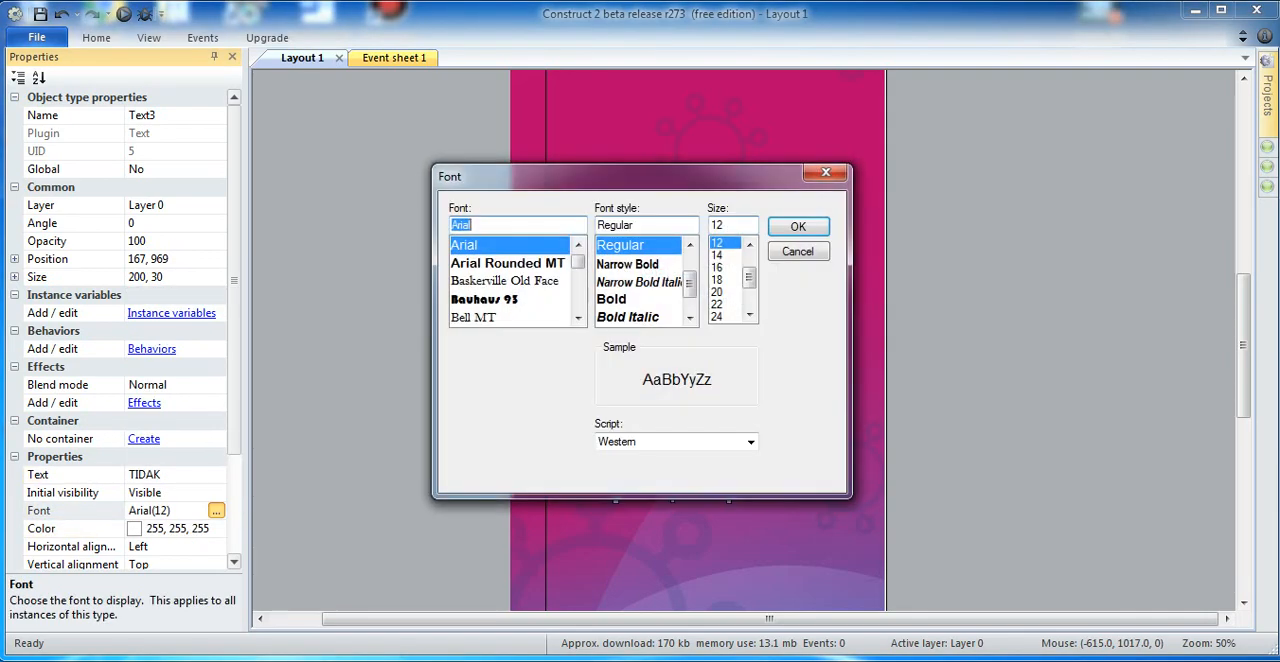
pyautogui.moveTo(749, 278); pyautogui.dragTo(749, 298)
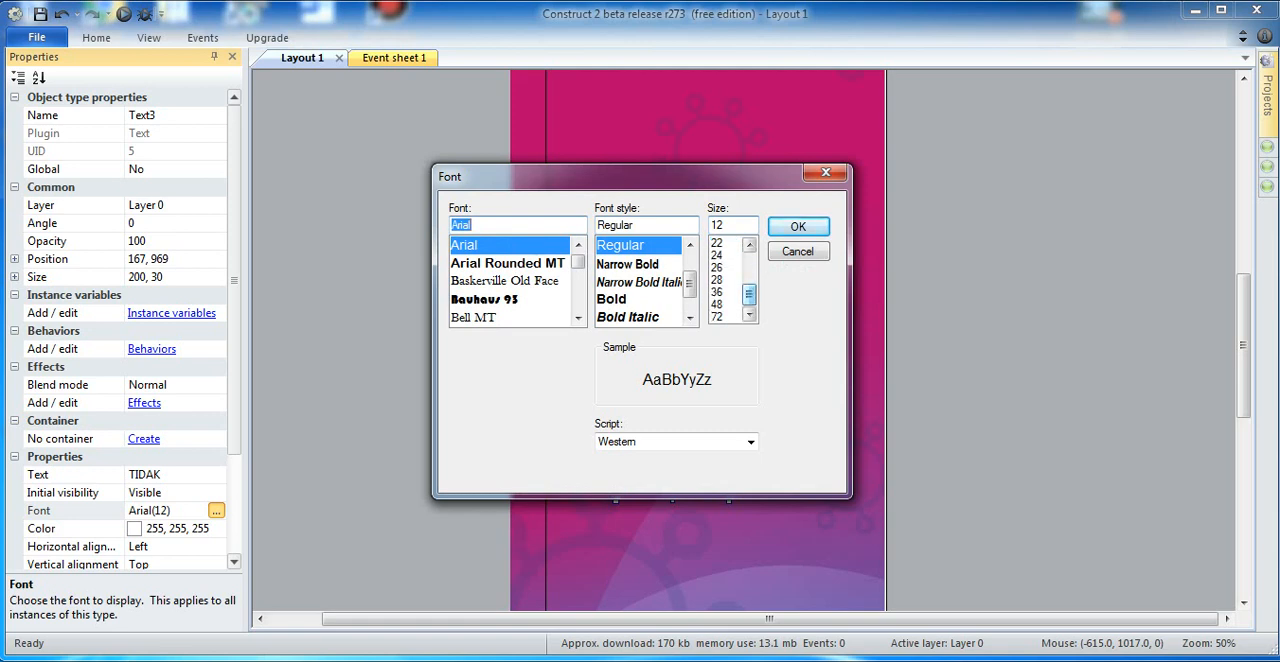
pyautogui.click(718, 292)
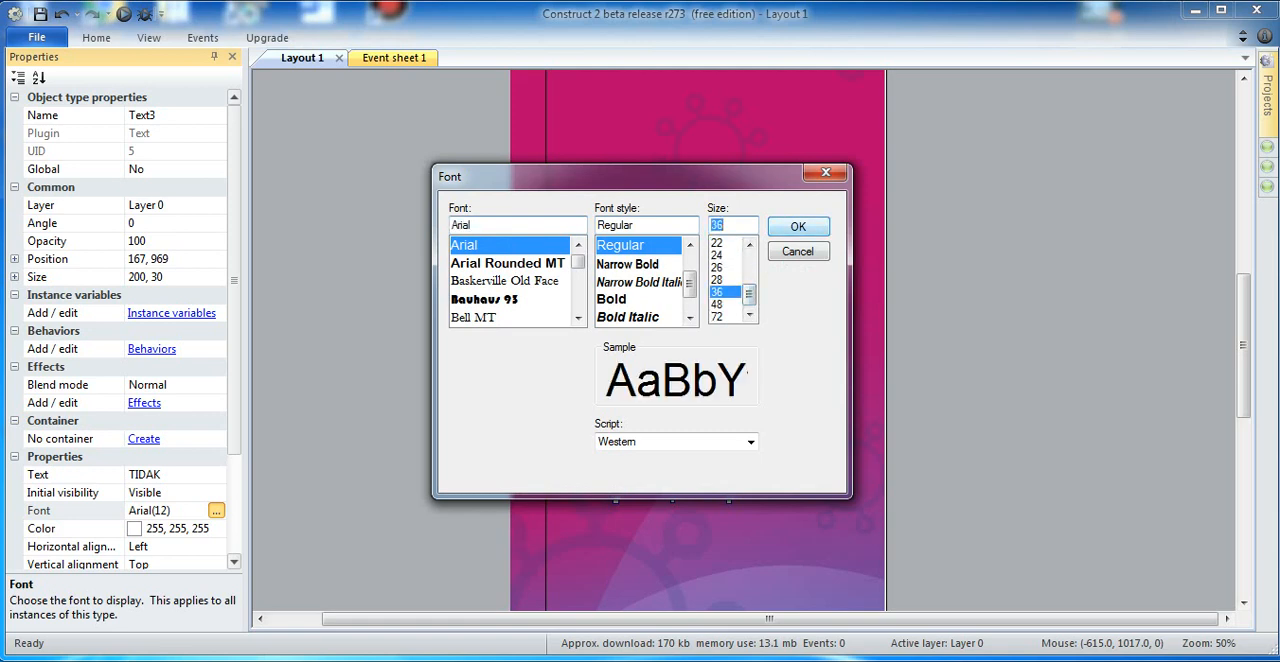
pyautogui.click(798, 226)
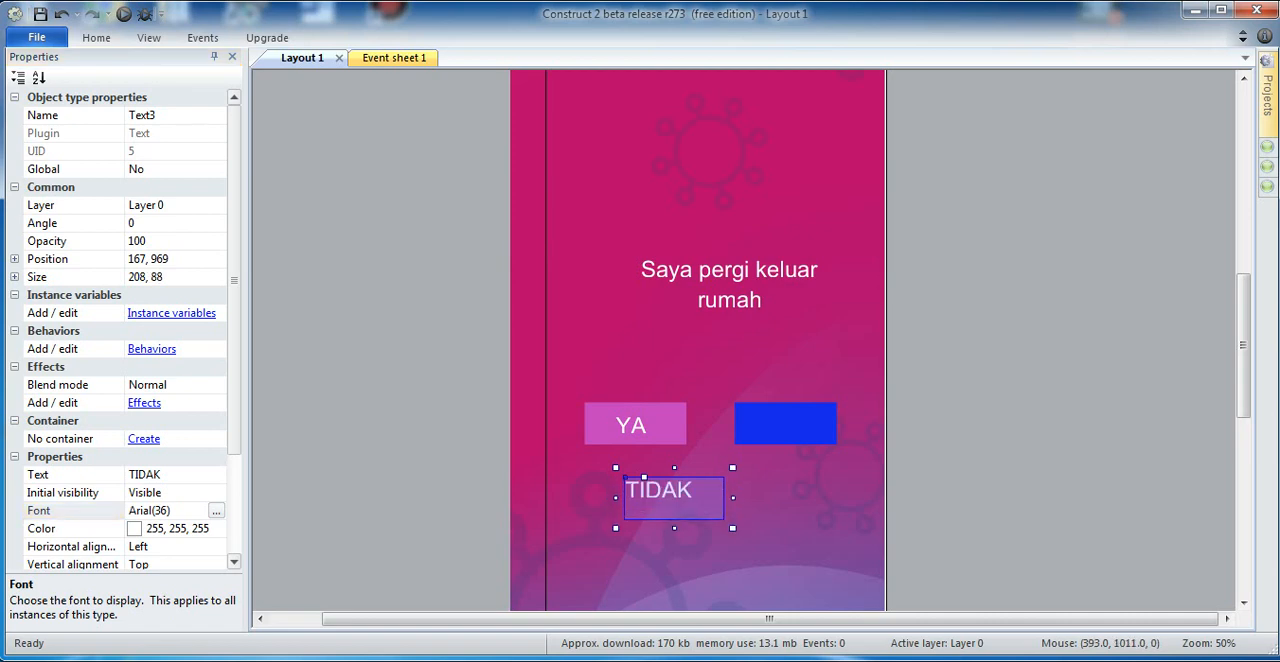
pyautogui.moveTo(732, 497); pyautogui.dragTo(769, 408)
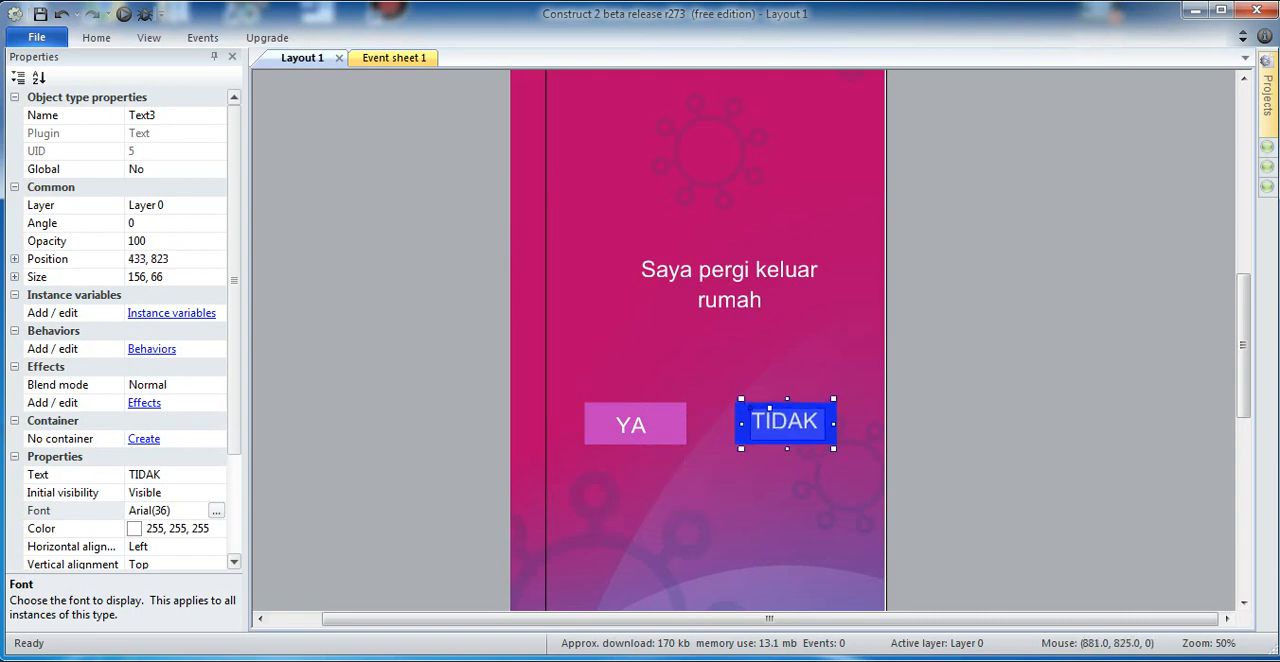
pyautogui.click(931, 395)
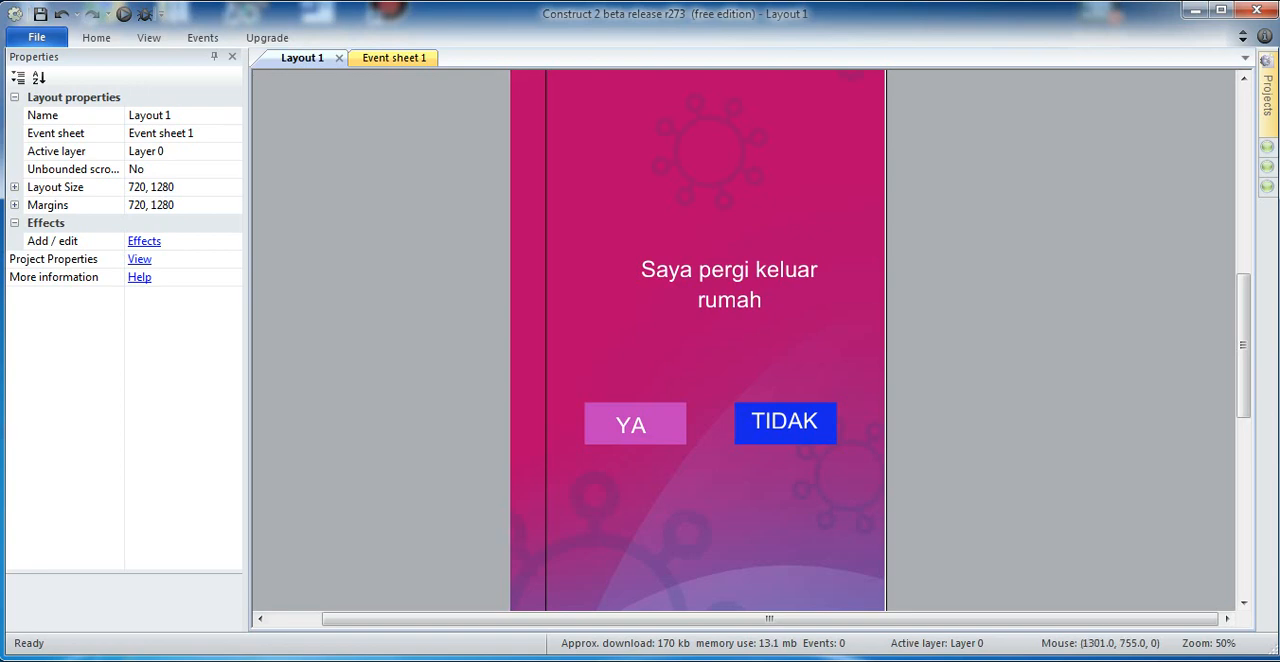
# Step: Search the object plugins for "tou" and insert a Touch object into the project
pyautogui.moveTo(1243, 333); pyautogui.dragTo(1243, 302)
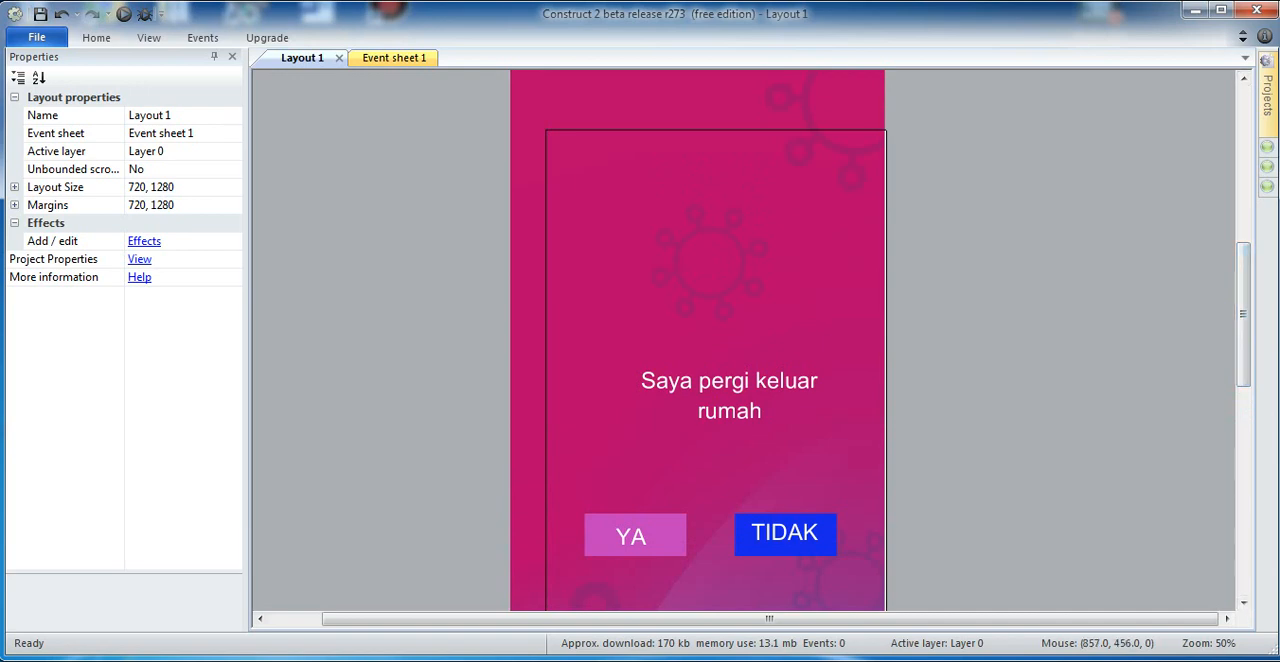
pyautogui.doubleClick(951, 345)
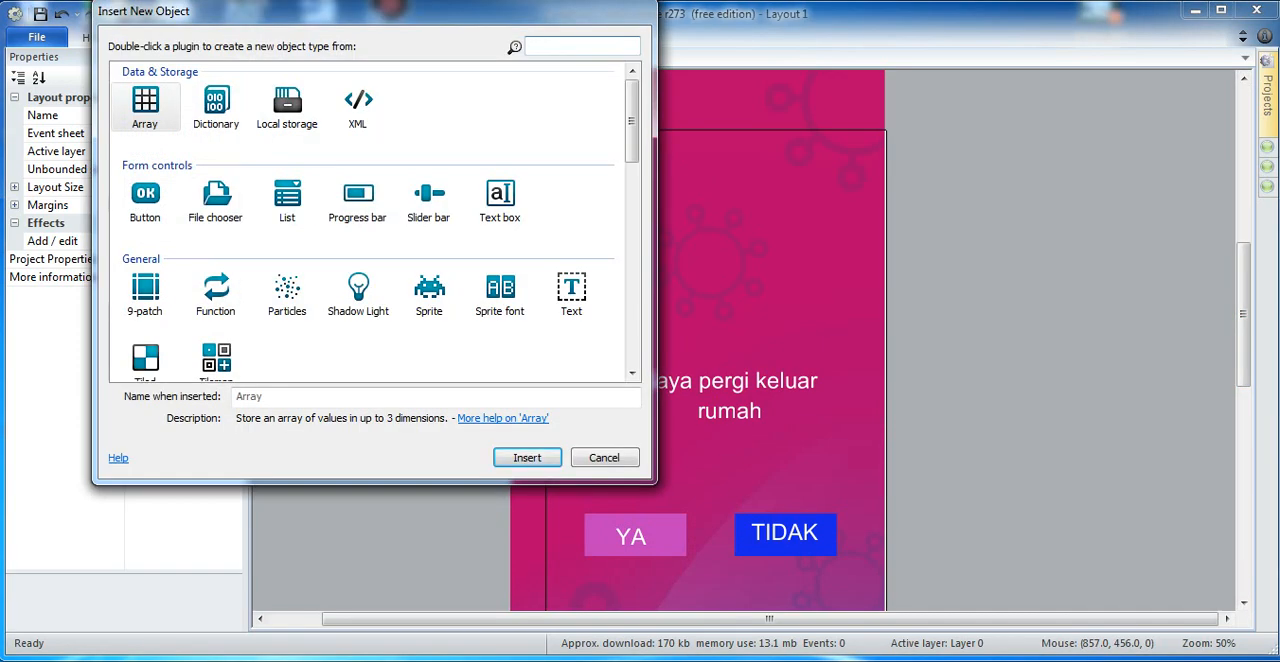
pyautogui.write('tou')
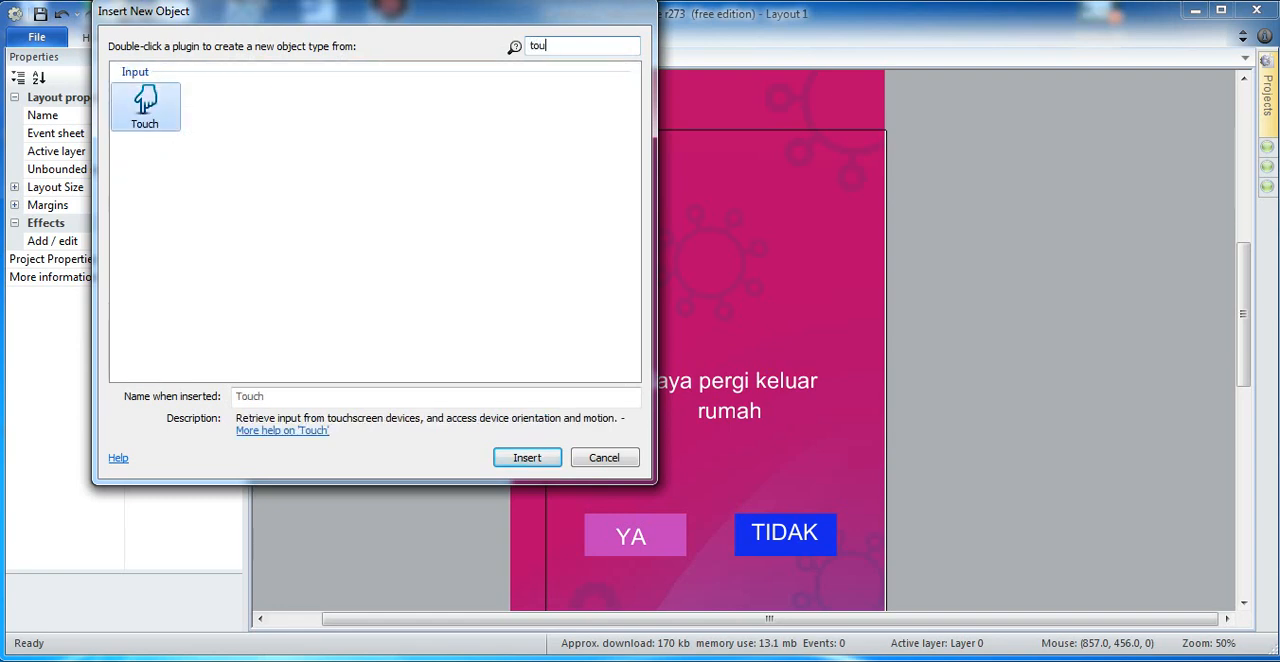
pyautogui.click(145, 107)
pyautogui.click(527, 457)
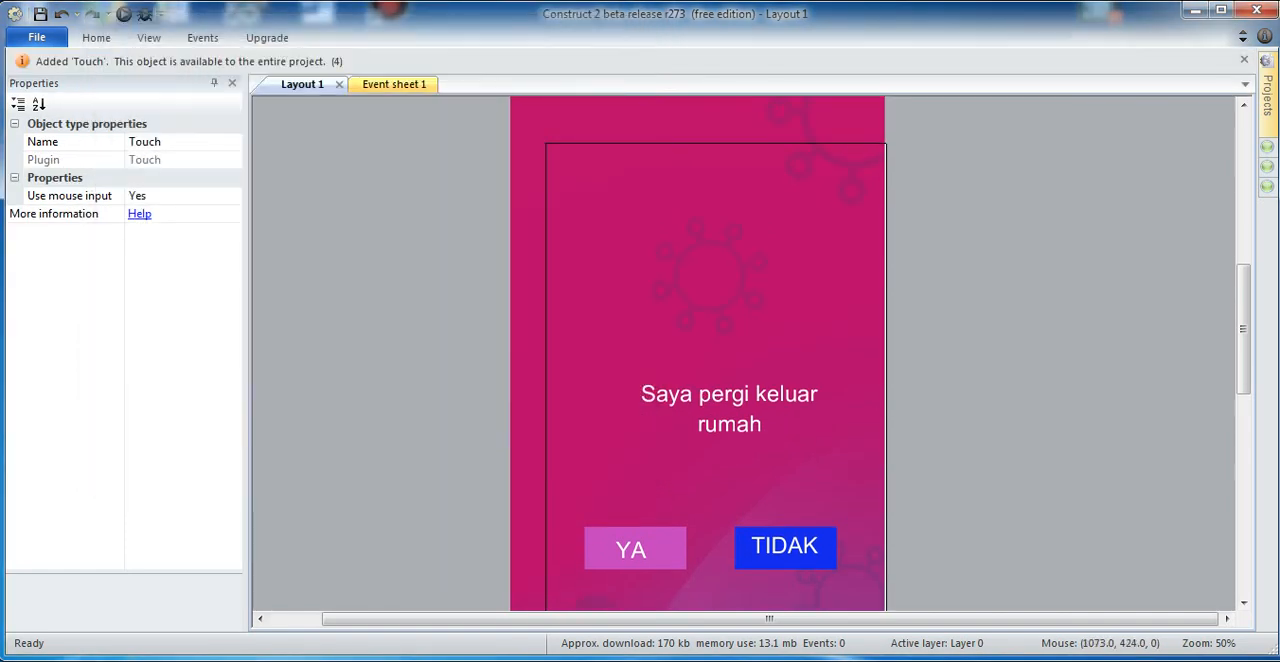
# Step: Duplicate Layout 1 three times in the project, accepting the default name for each copy
pyautogui.moveTo(1267, 97)
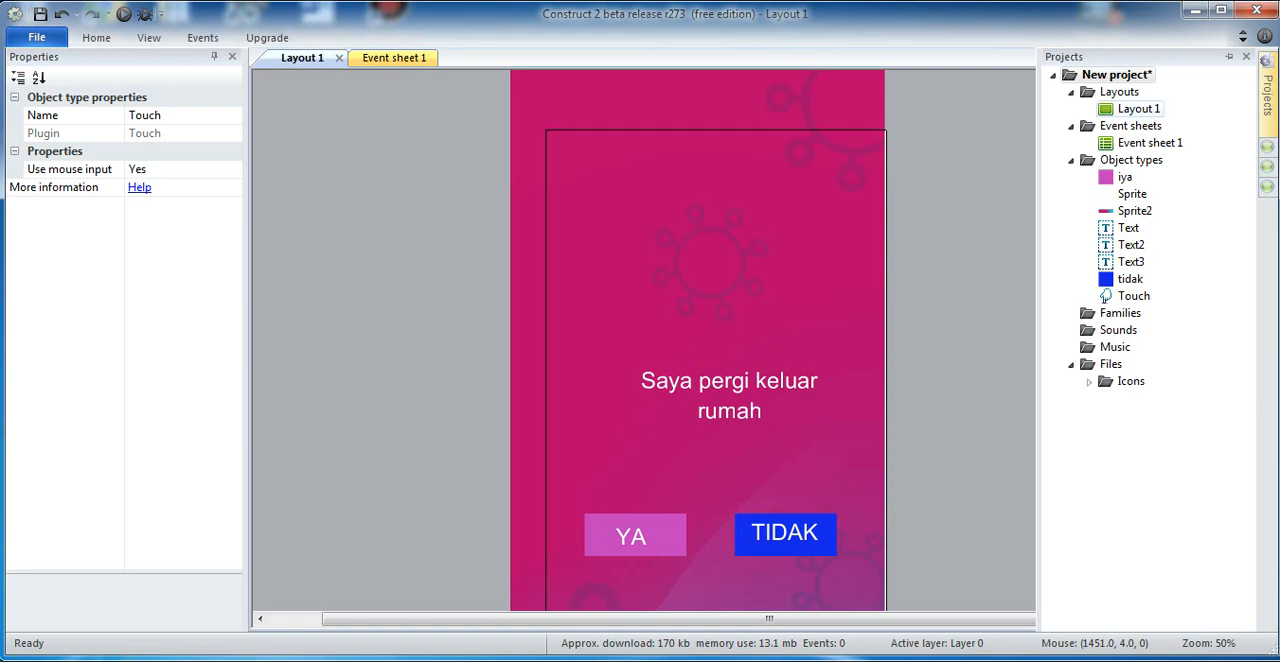
pyautogui.click(1138, 108)
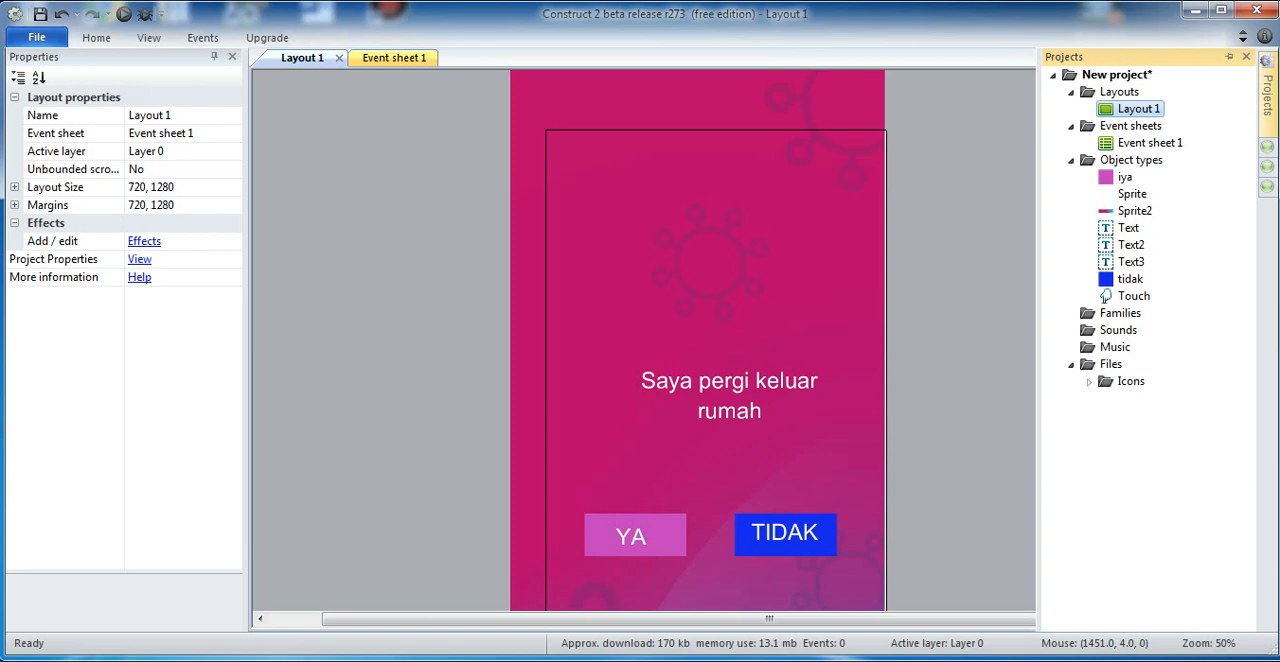
pyautogui.rightClick(1140, 109)
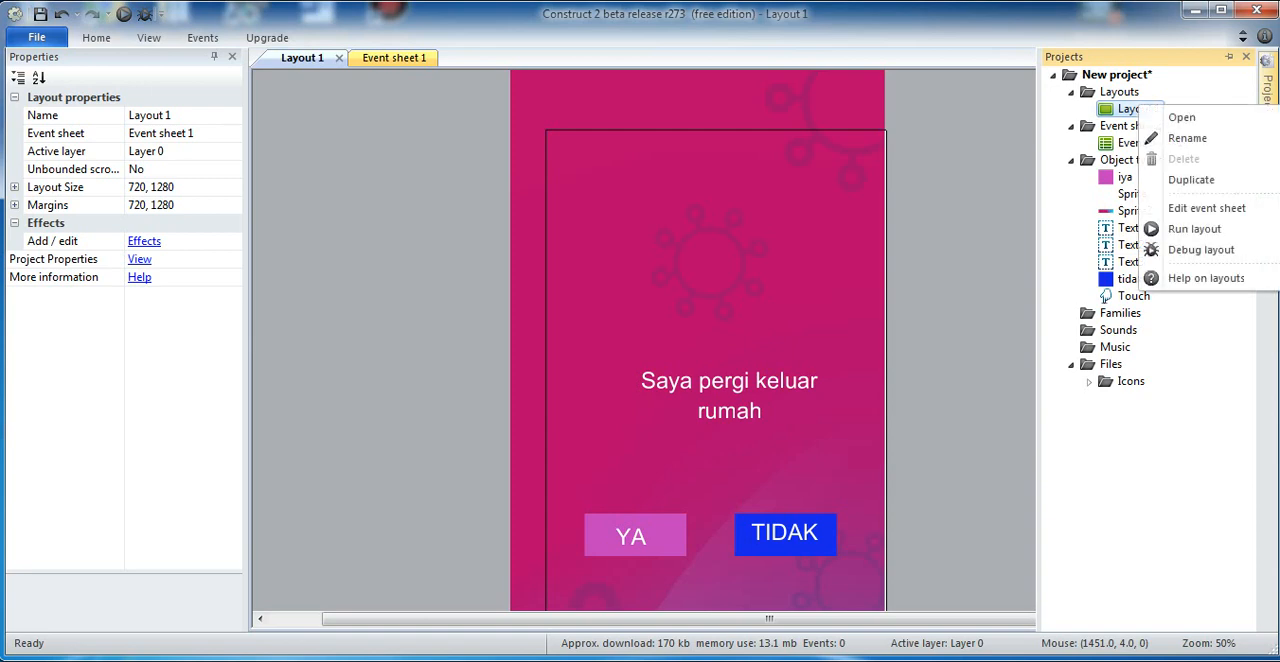
pyautogui.click(1191, 179)
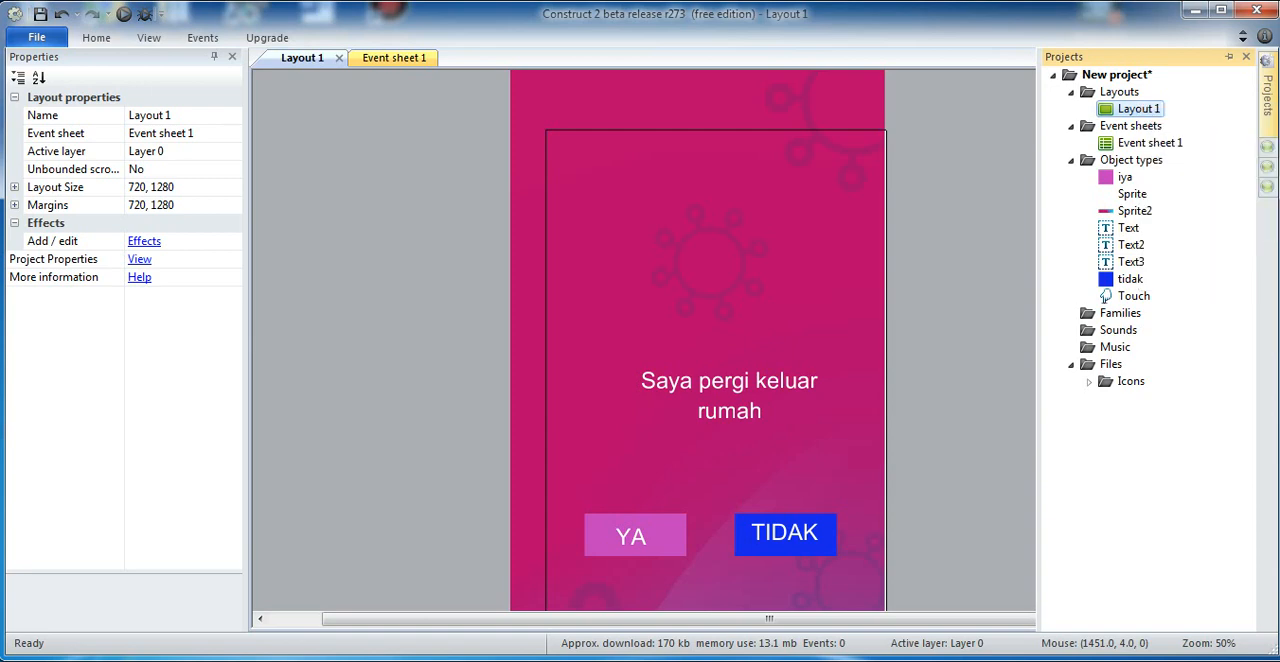
pyautogui.press('Return')
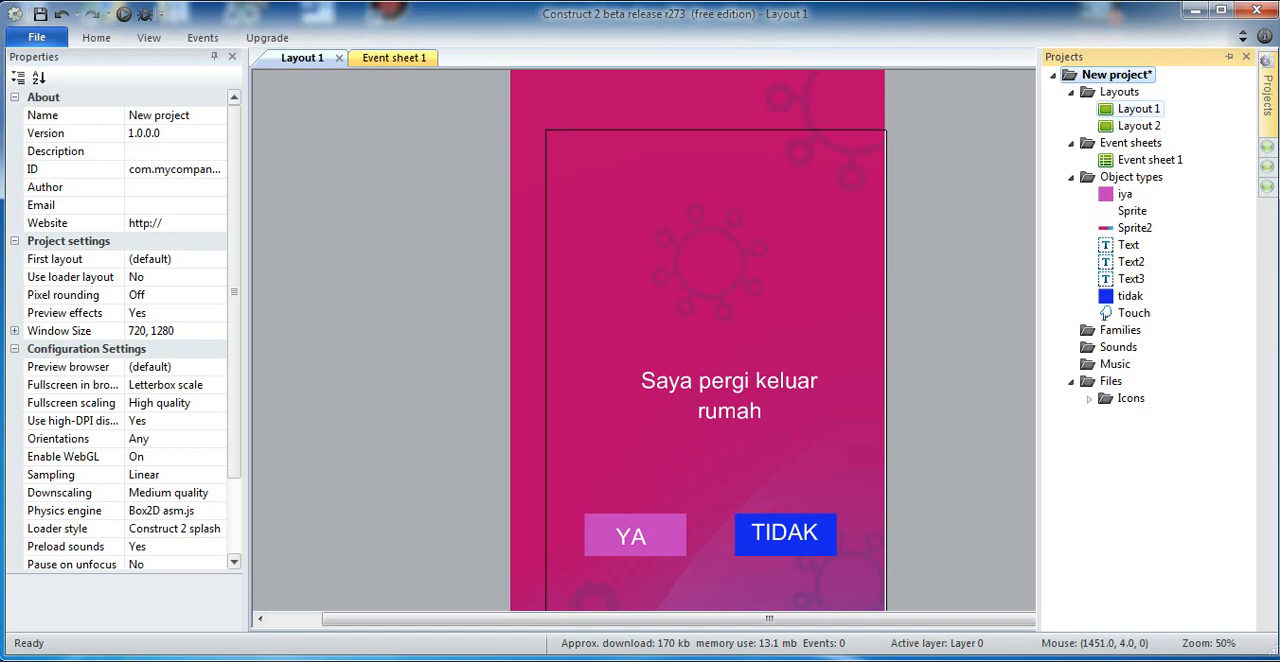
pyautogui.rightClick(1136, 108)
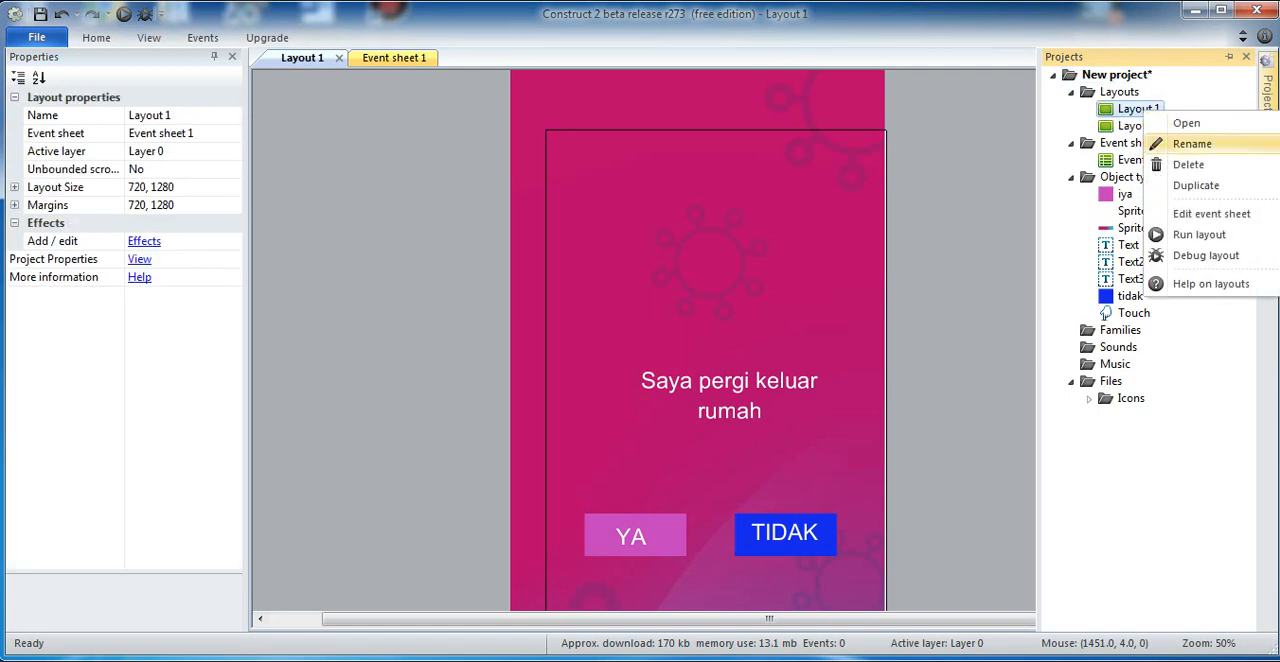
pyautogui.click(1192, 182)
pyautogui.press('Return')
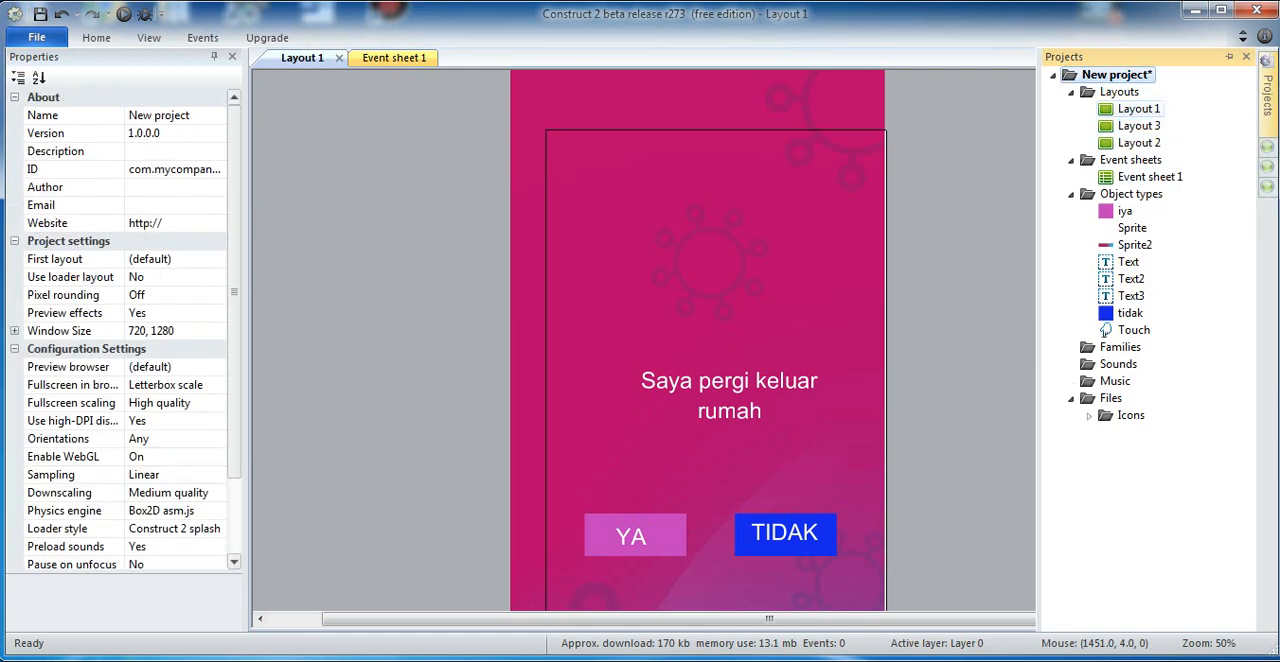
pyautogui.rightClick(1138, 108)
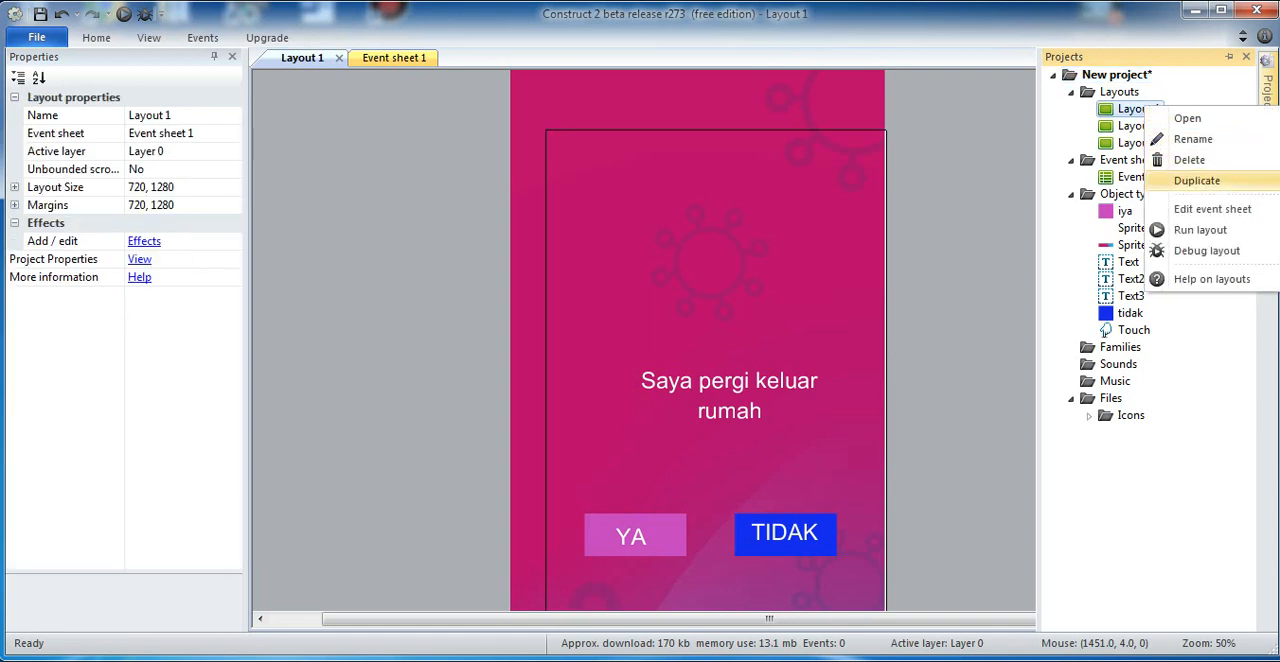
pyautogui.click(1188, 181)
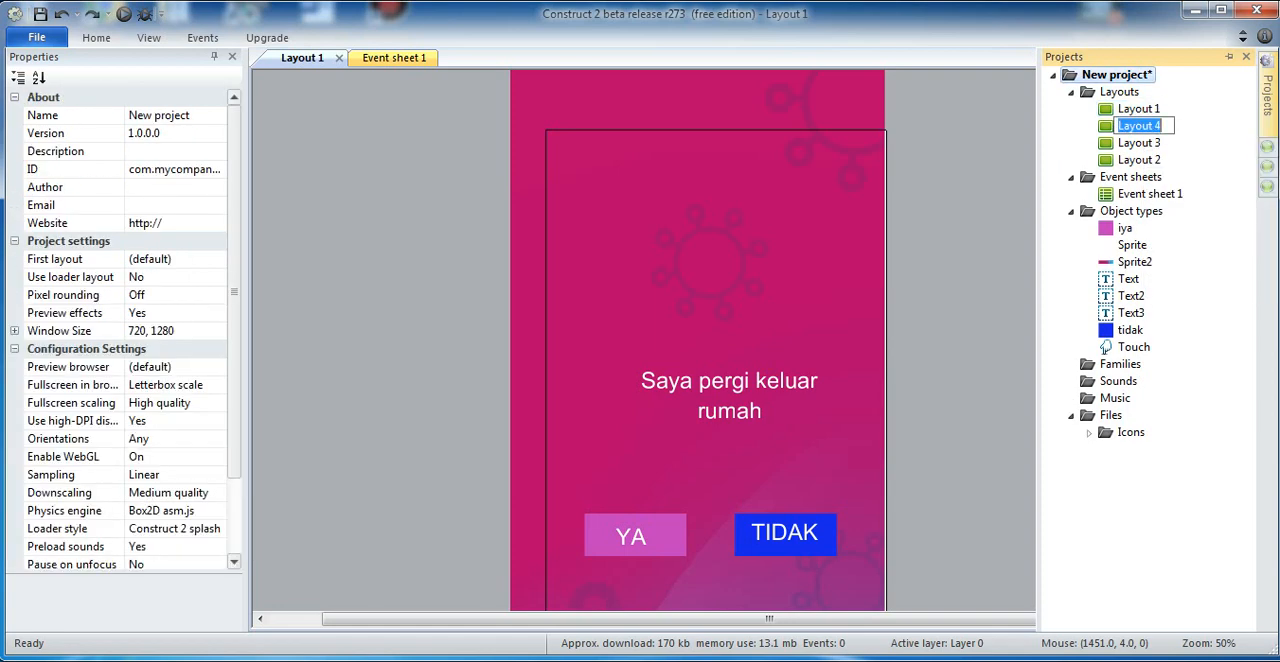
pyautogui.press('Return')
# Step: Reorder the project's layouts by moving Layout 4 to the end and Layout 2 directly after Layout 1
pyautogui.click(1138, 126)
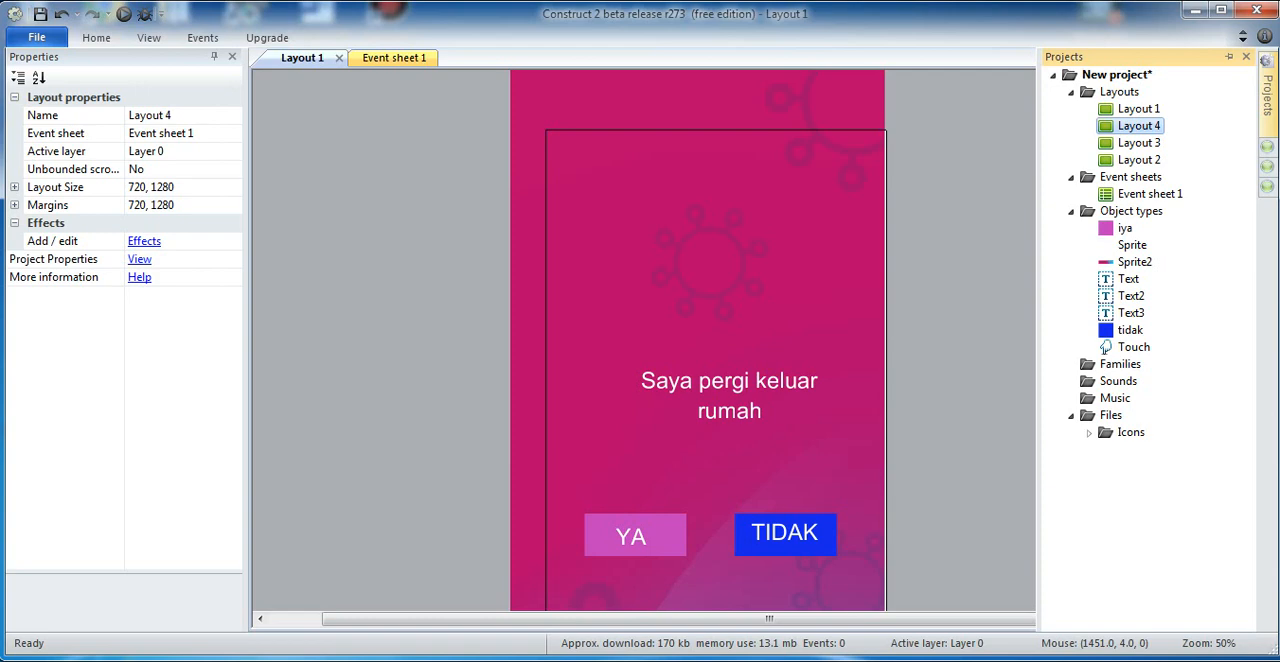
pyautogui.moveTo(1138, 126); pyautogui.dragTo(1150, 168)
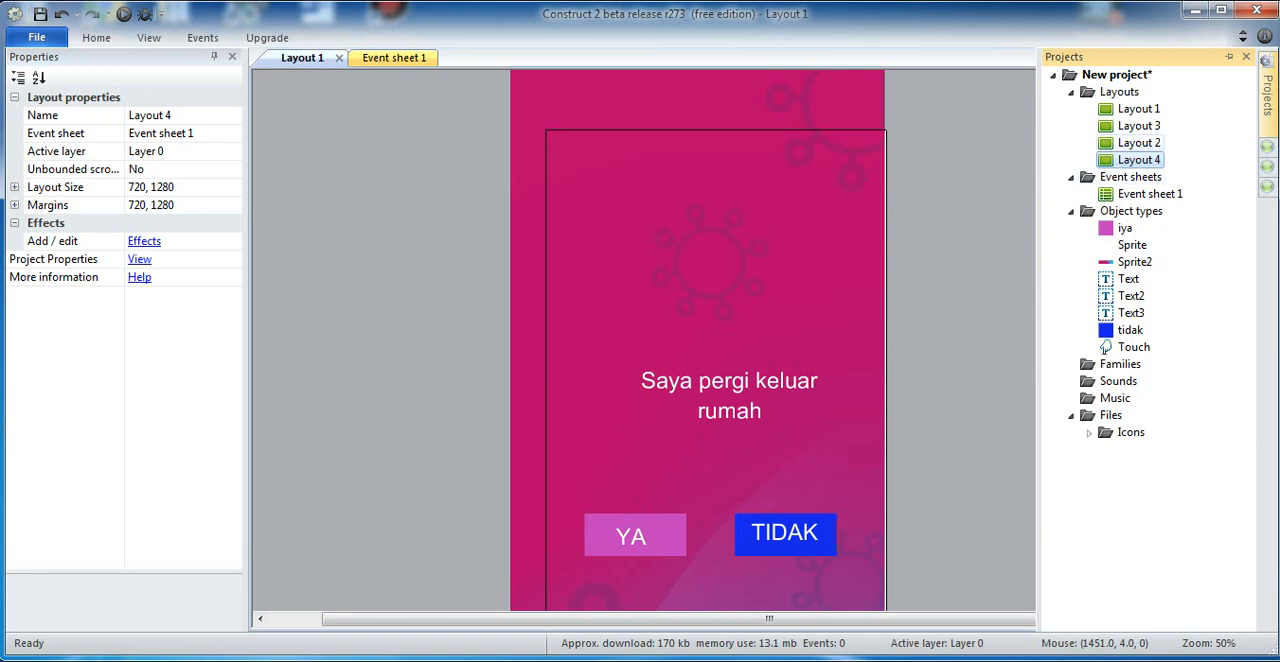
pyautogui.click(1138, 143)
pyautogui.moveTo(1143, 149); pyautogui.dragTo(1139, 124)
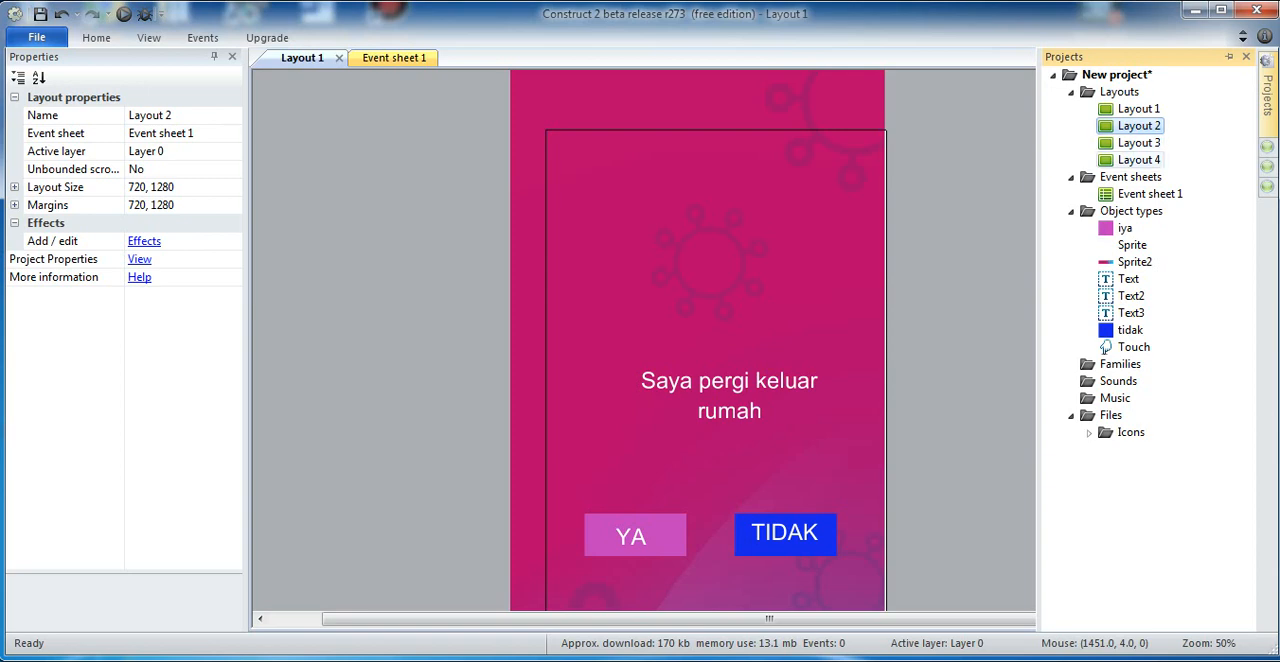
# Step: Duplicate Layout 4 and then its new copy, accepting the default name for both layouts
pyautogui.click(1139, 160)
pyautogui.rightClick(1139, 160)
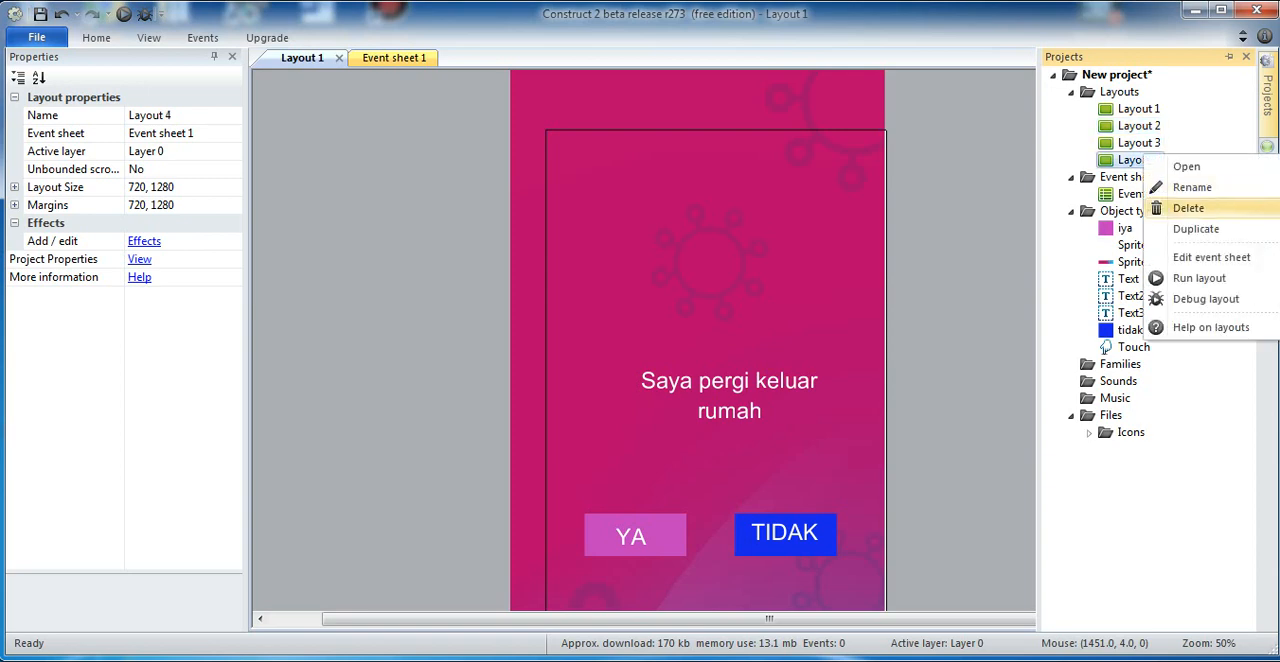
pyautogui.click(1175, 228)
pyautogui.press('Return')
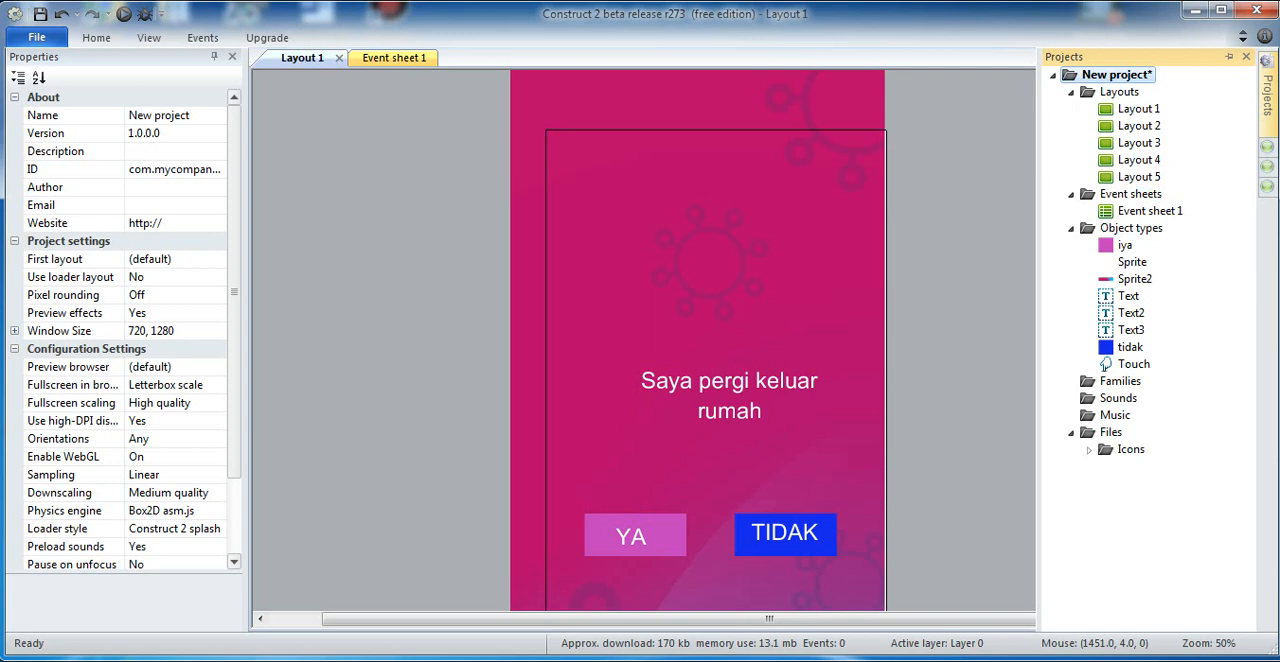
pyautogui.rightClick(1142, 177)
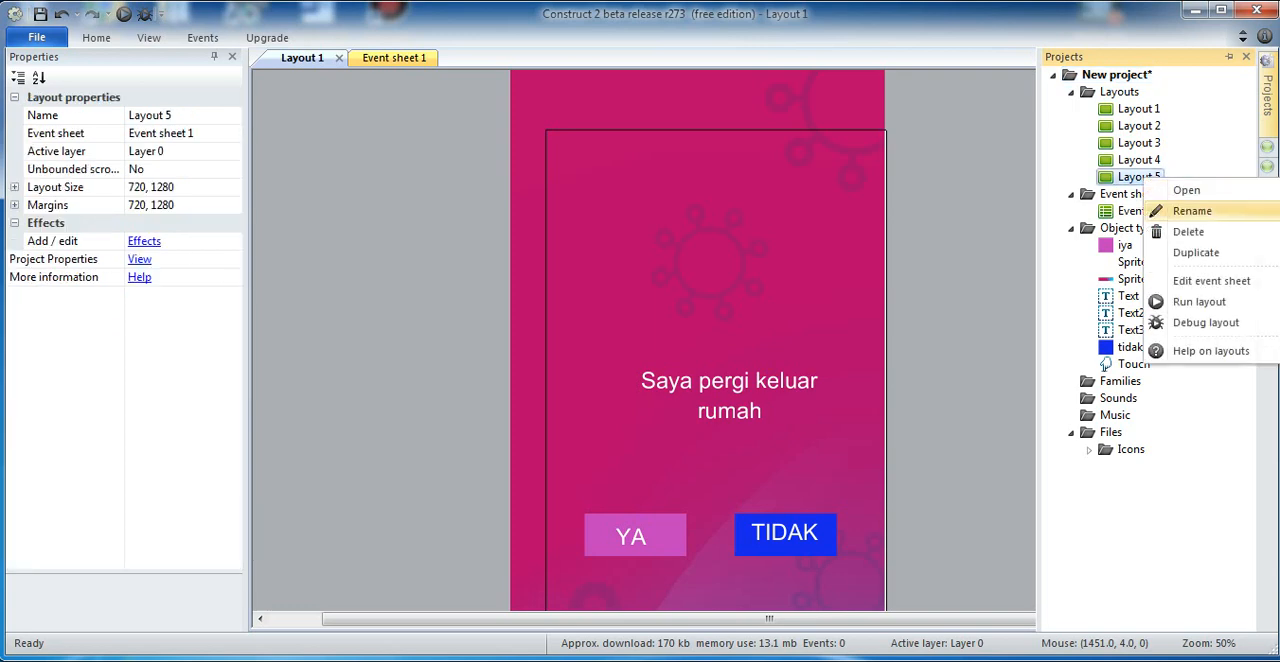
pyautogui.click(1175, 253)
pyautogui.press('Return')
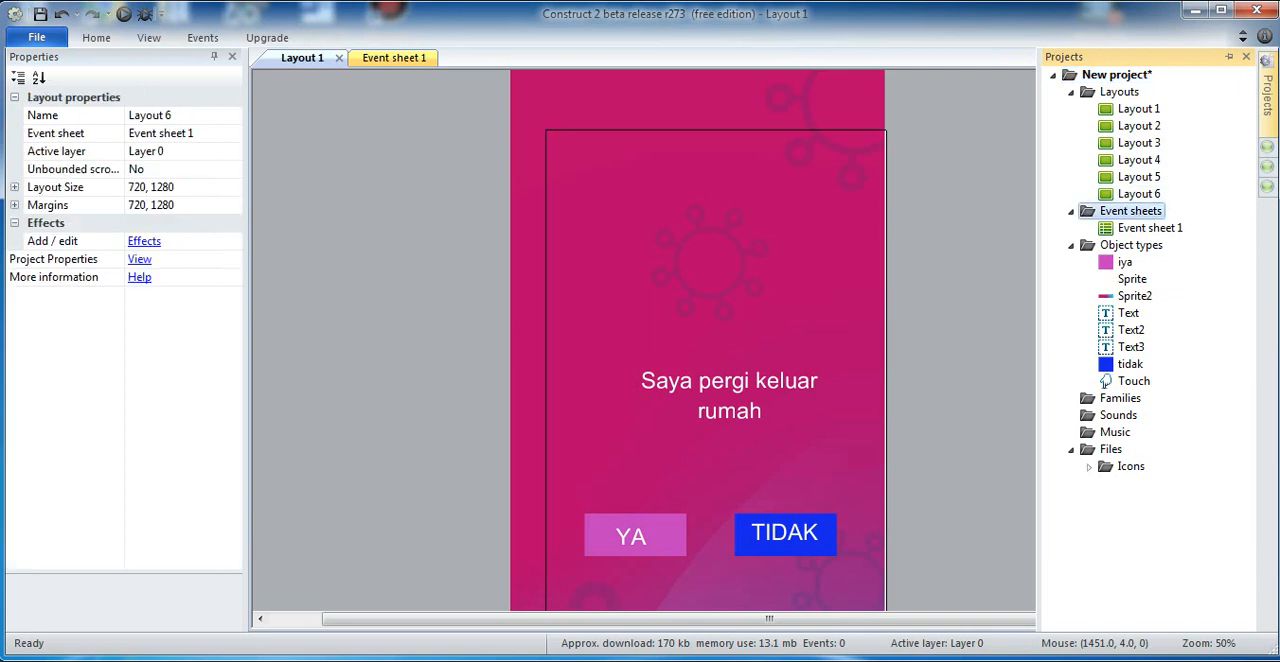
# Step: Duplicate Layout 6 and then its new copy, keeping the default name for both layouts
pyautogui.rightClick(1072, 207)
pyautogui.click(1142, 195)
pyautogui.rightClick(1143, 196)
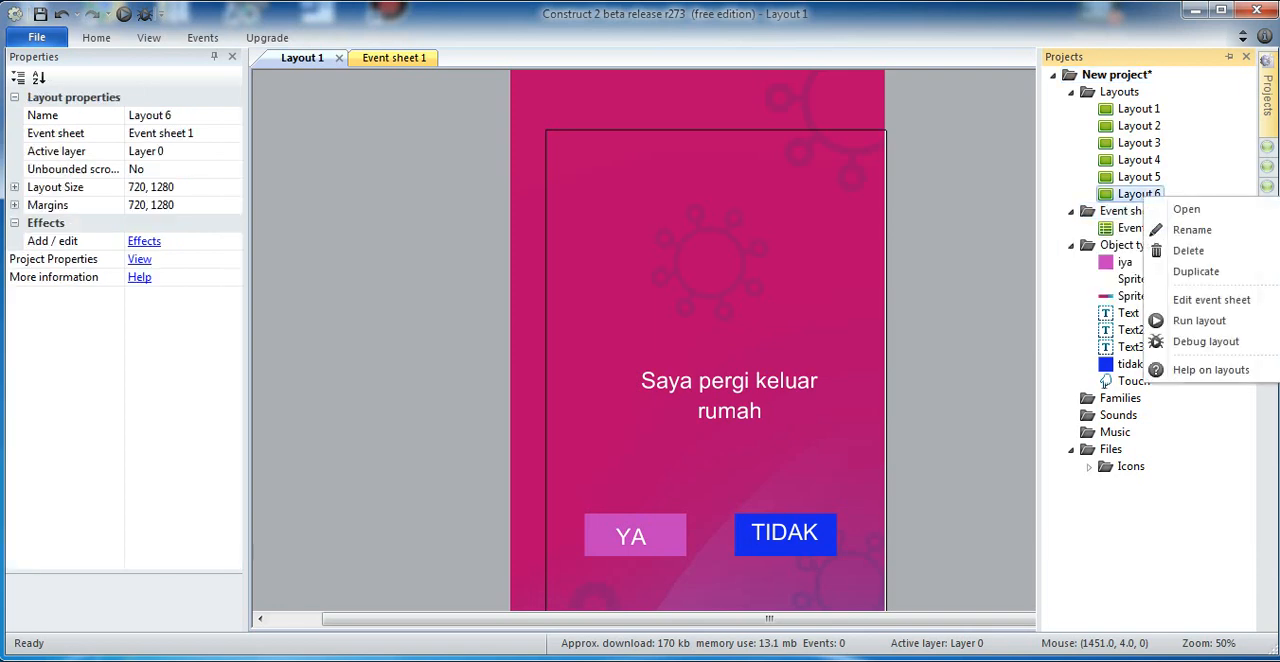
pyautogui.click(1196, 271)
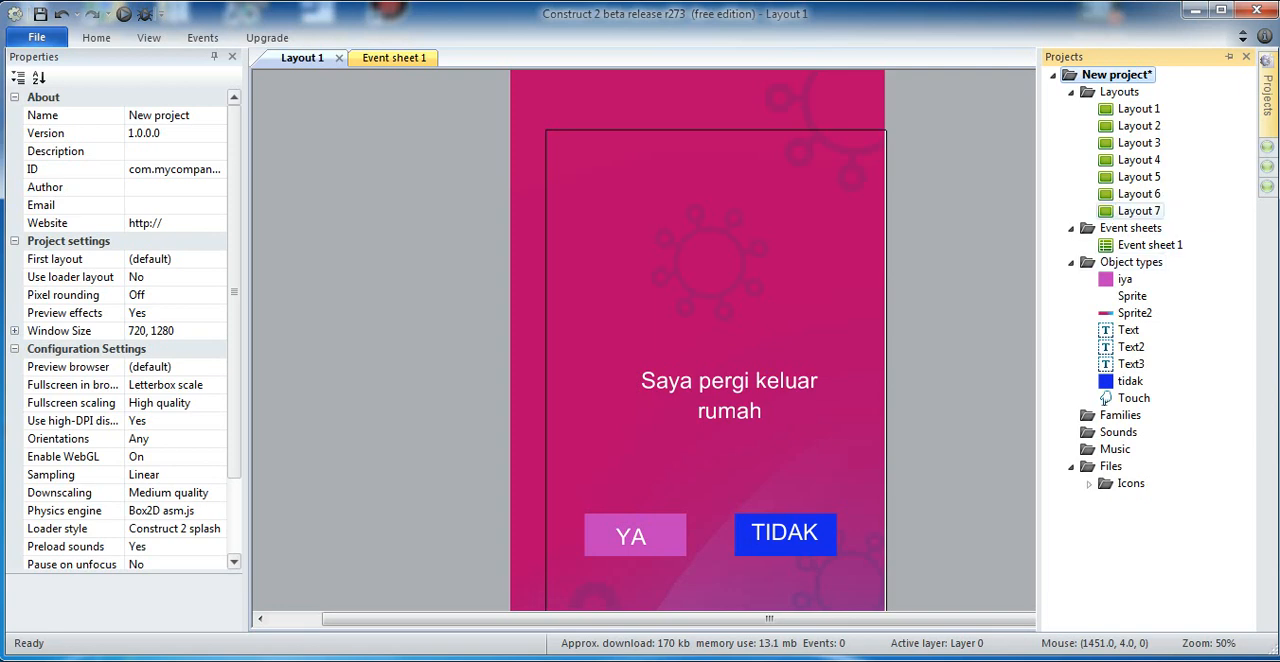
pyautogui.rightClick(1138, 211)
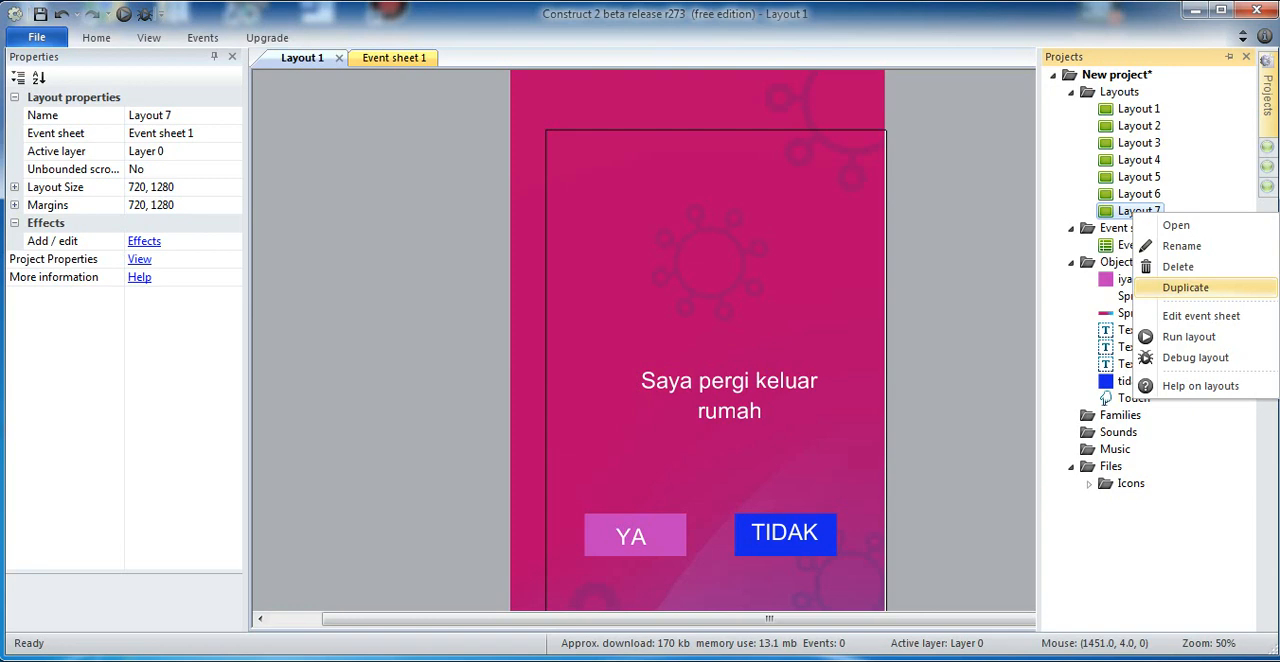
pyautogui.click(1186, 287)
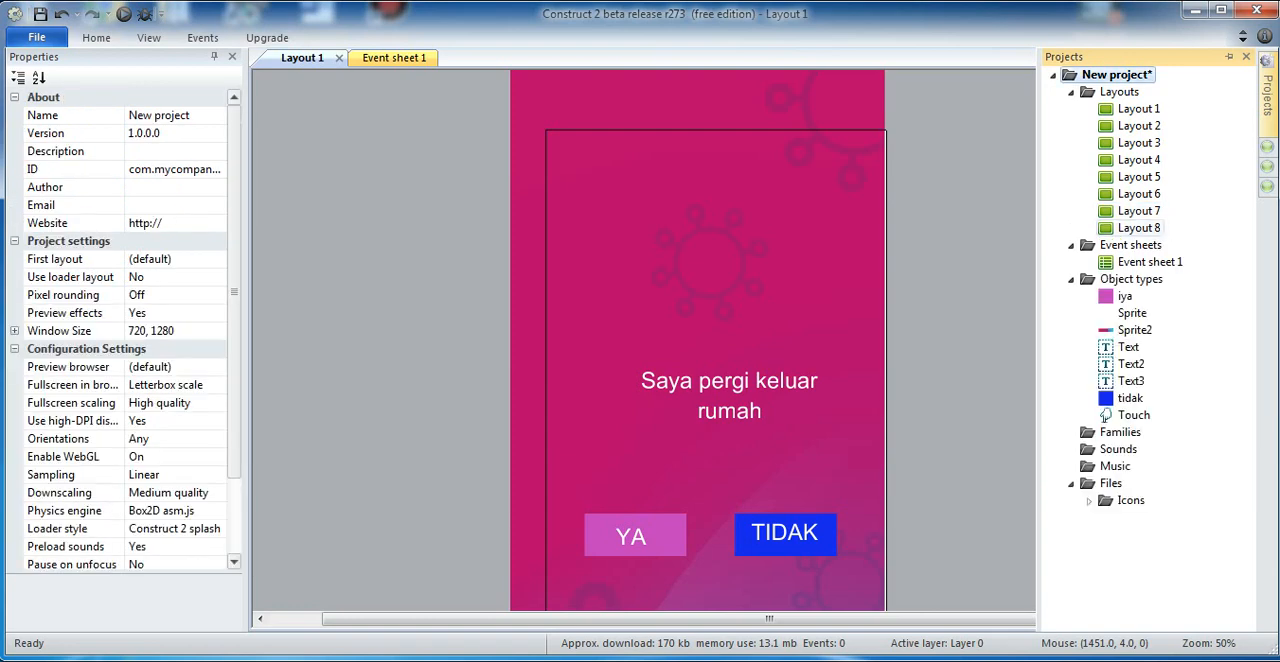
# Step: Duplicate Layout 8 and then Layout 9, accepting the default name for each new layout
pyautogui.click(1138, 228)
pyautogui.rightClick(1140, 228)
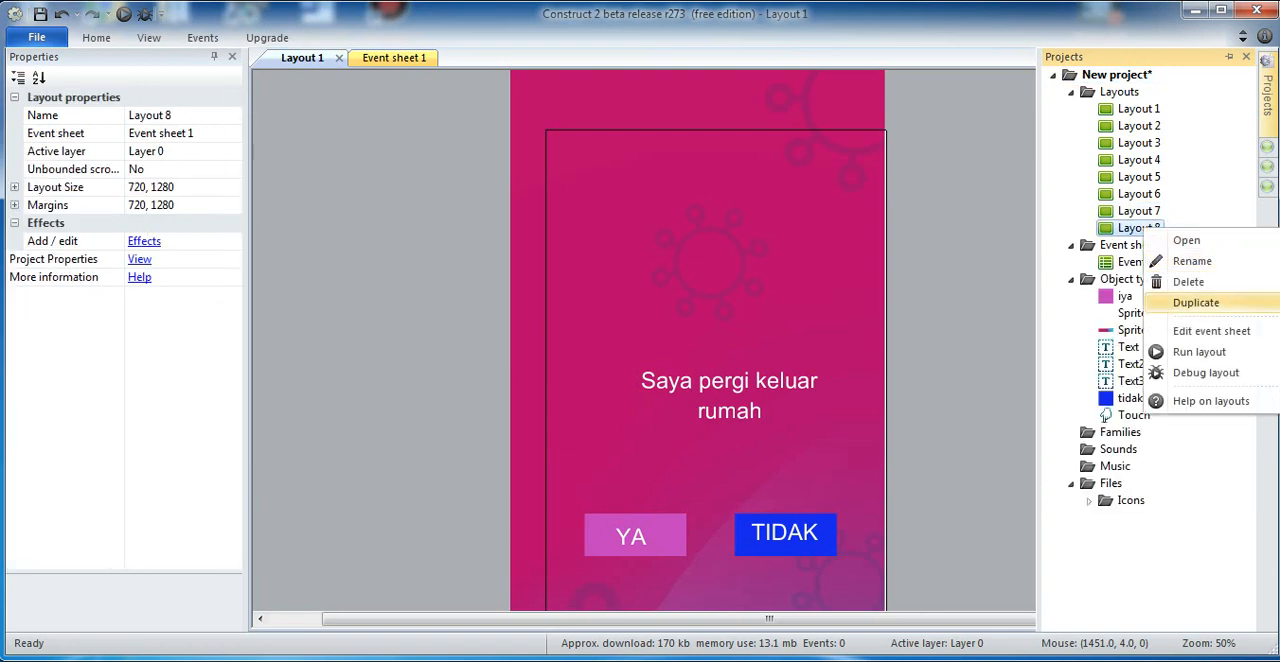
pyautogui.click(1196, 302)
pyautogui.press('Return')
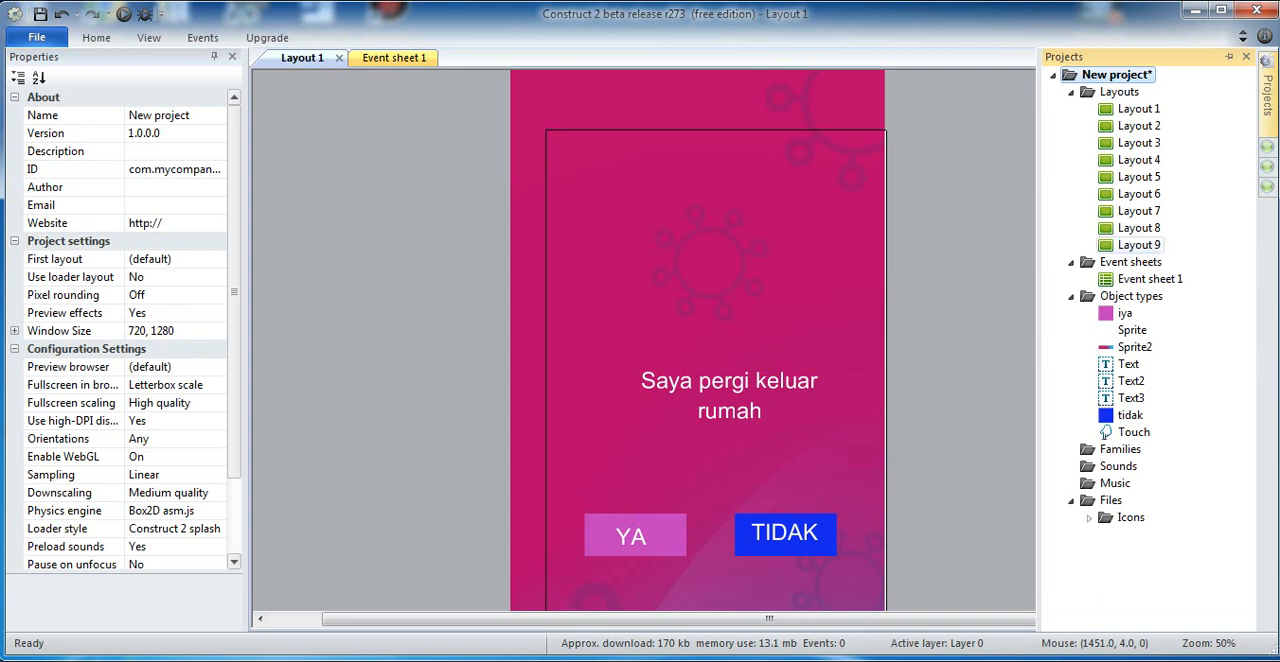
pyautogui.click(1146, 243)
pyautogui.rightClick(1146, 243)
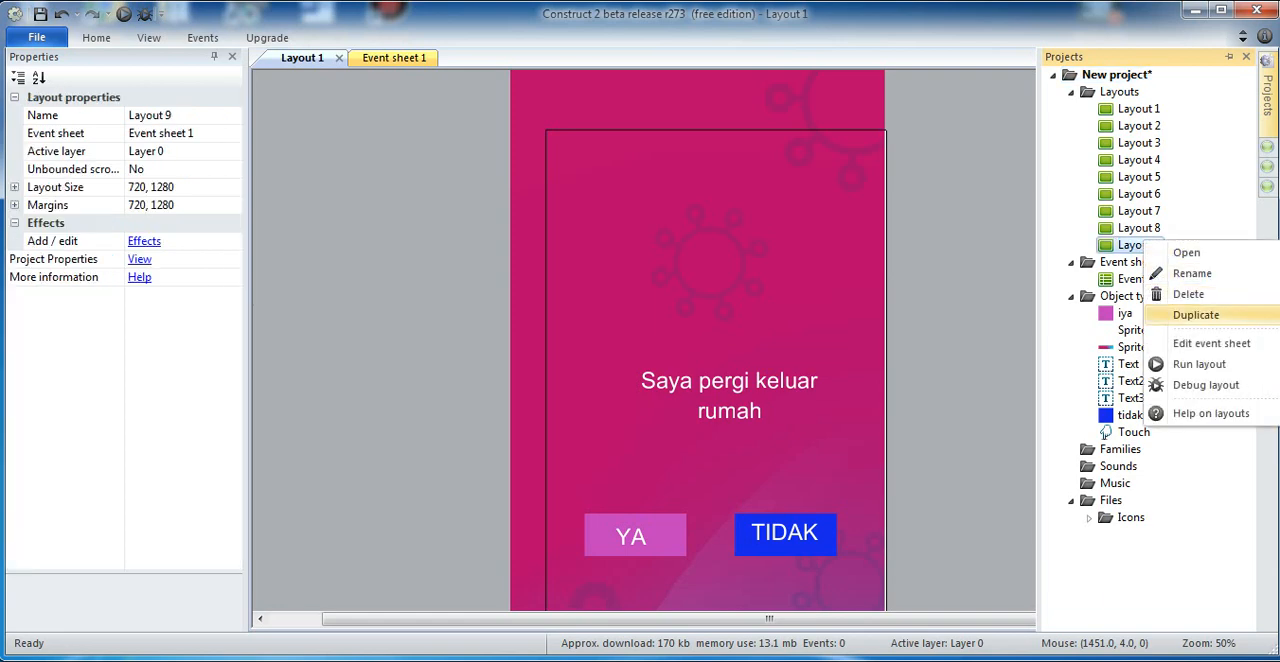
pyautogui.click(1196, 315)
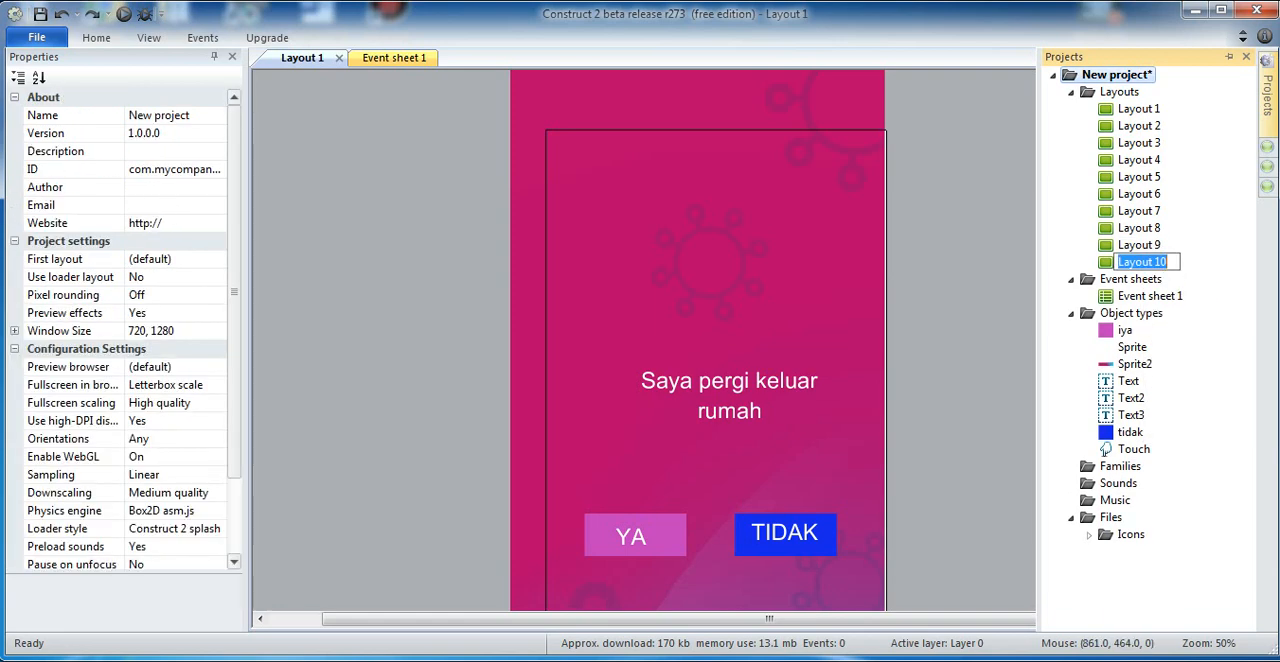
pyautogui.click(943, 292)
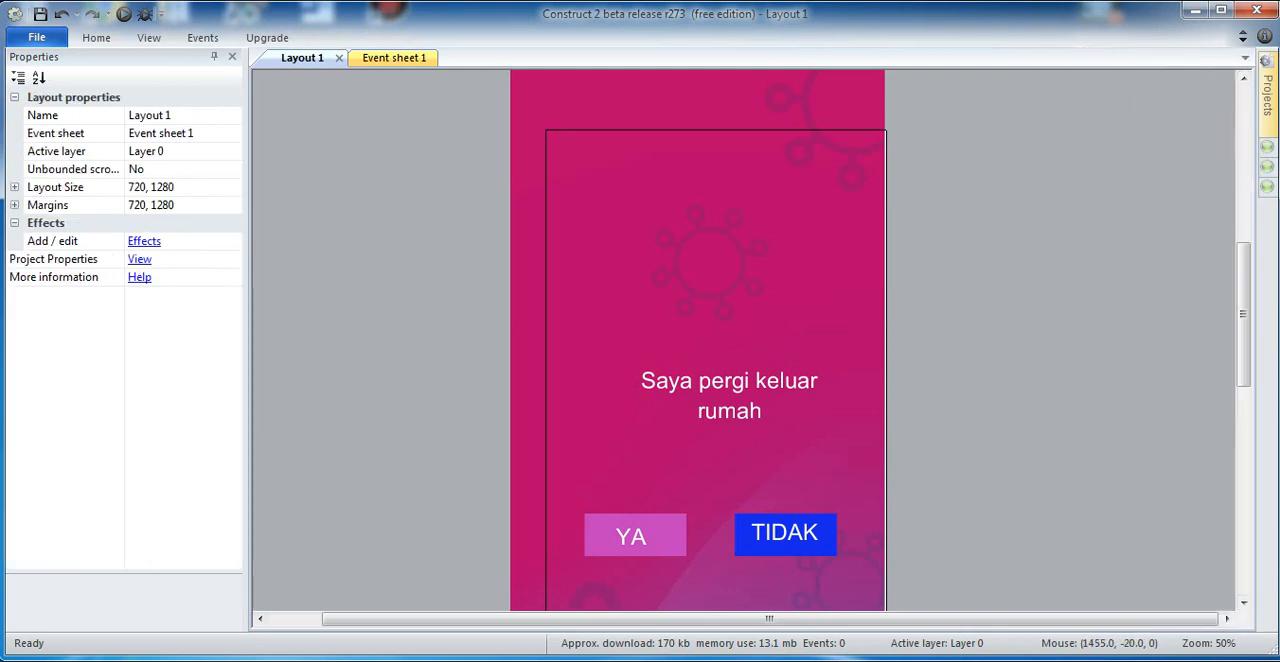
# Step: Open Layout 2 and change its statement text to "Saya menggunakan transportasi umum"
pyautogui.moveTo(1267, 95)
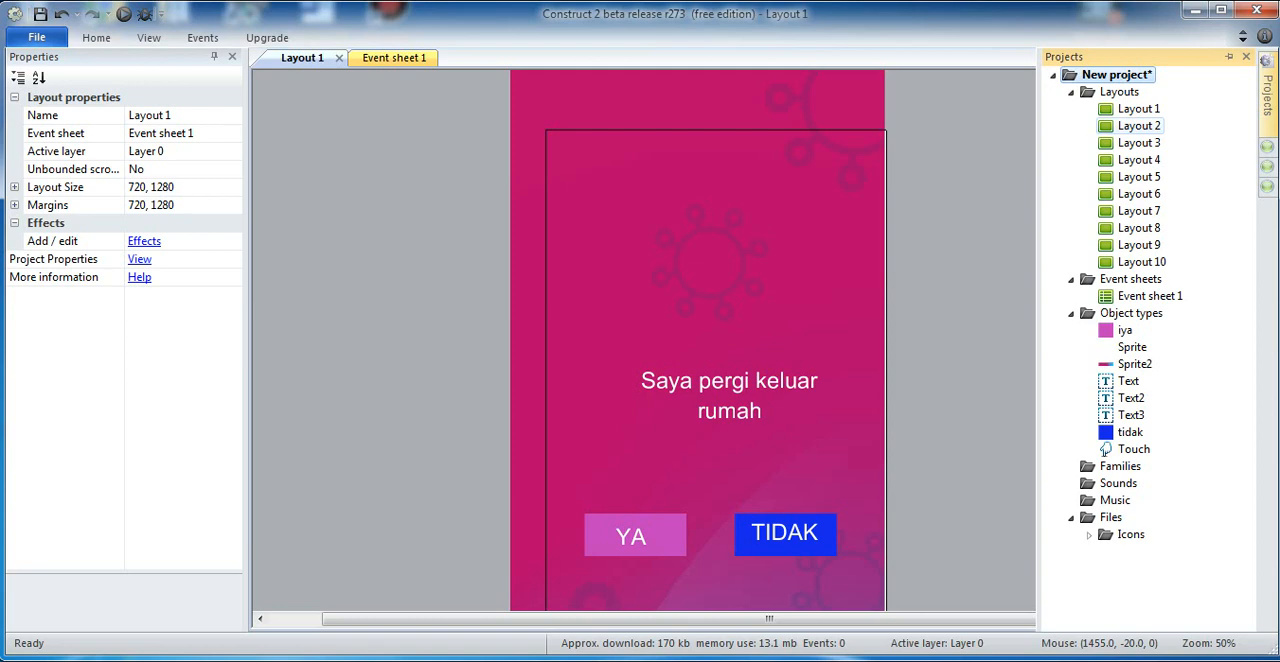
pyautogui.doubleClick(1139, 125)
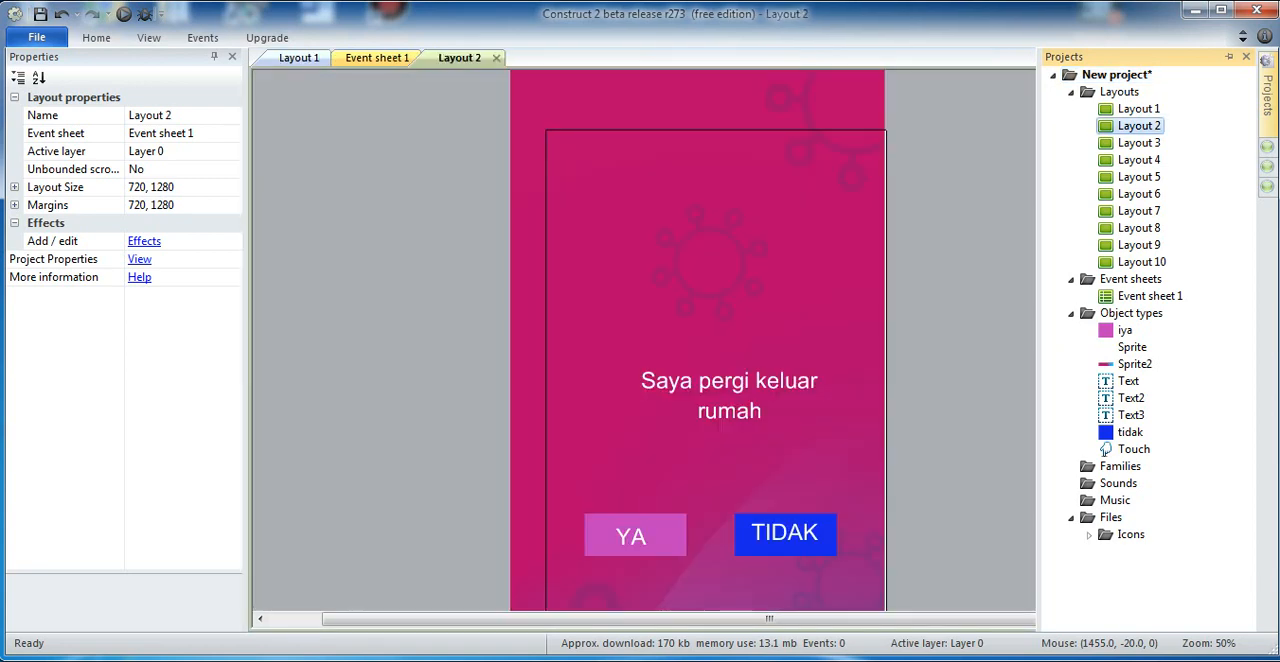
pyautogui.click(756, 402)
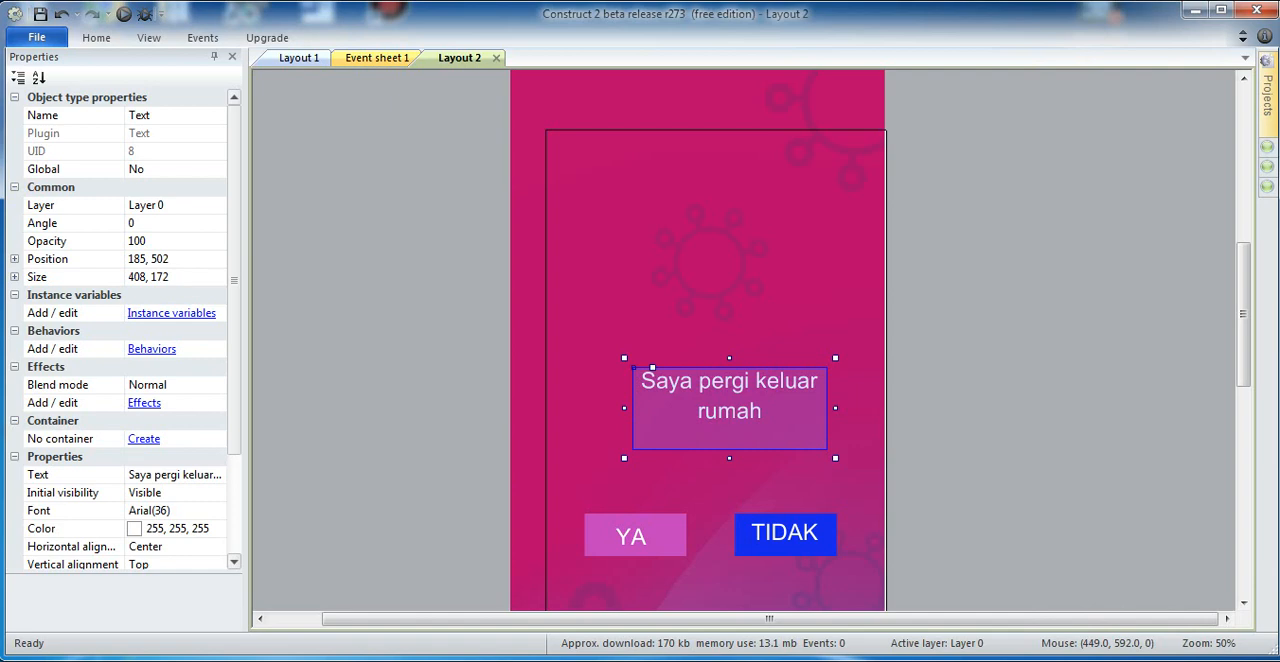
pyautogui.click(175, 474)
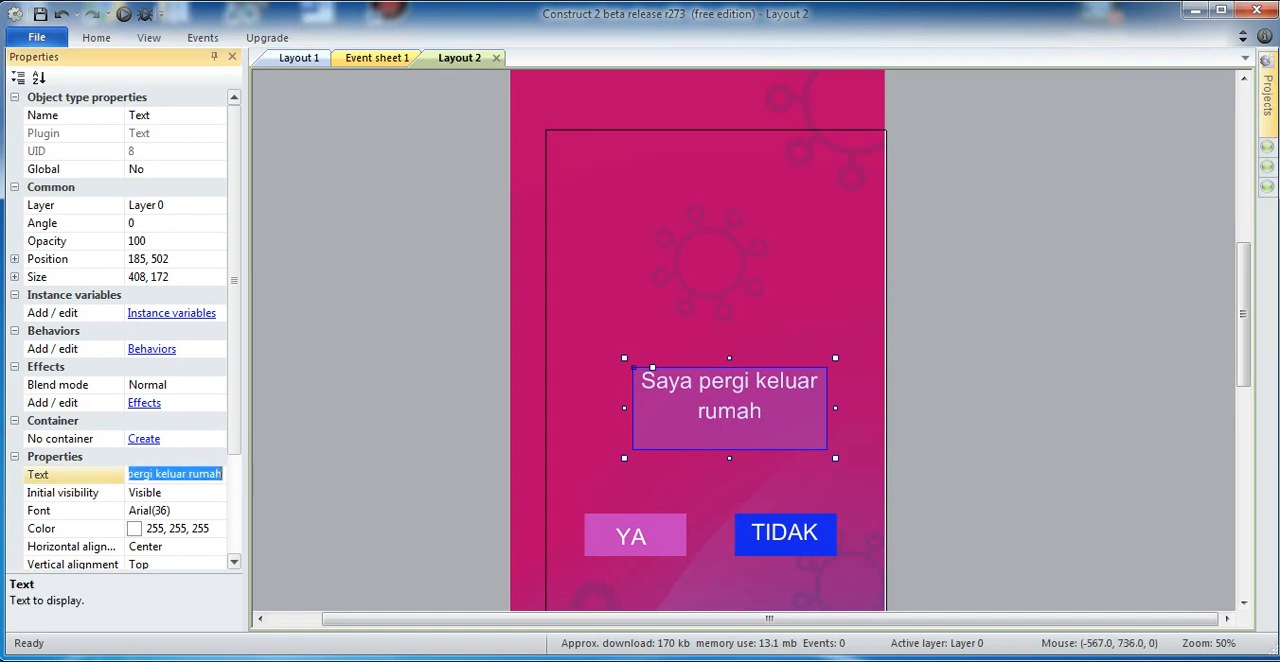
pyautogui.click(221, 474)
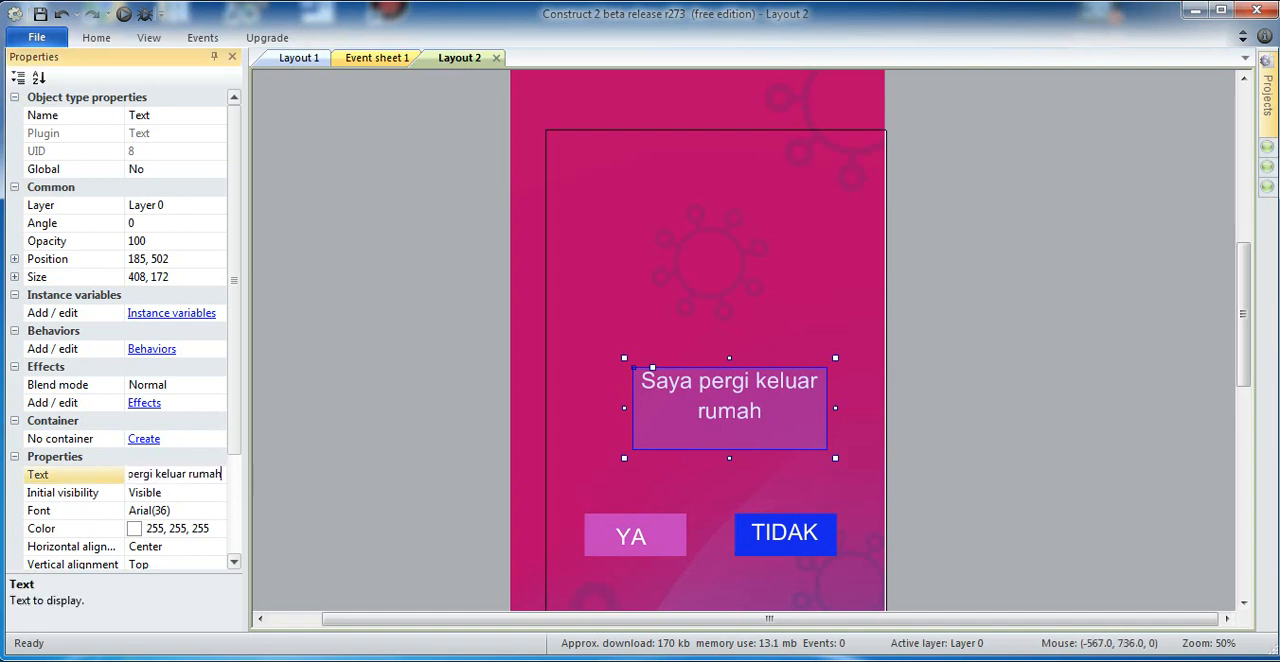
pyautogui.press('BackSpace')
pyautogui.press('BackSpace')
pyautogui.press('BackSpace')
pyautogui.press('BackSpace')
pyautogui.press('BackSpace')
pyautogui.press('BackSpace')
pyautogui.press('BackSpace')
pyautogui.press('BackSpace')
pyautogui.press('BackSpace')
pyautogui.press('BackSpace')
pyautogui.press('BackSpace')
pyautogui.press('BackSpace')
pyautogui.press('BackSpace')
pyautogui.press('BackSpace')
pyautogui.press('BackSpace')
pyautogui.press('BackSpace')
pyautogui.press('BackSpace')
pyautogui.press('BackSpace')
pyautogui.write('m')
pyautogui.write('enggunakan')
pyautogui.write(' transpo')
pyautogui.write('rtasi umu')
pyautogui.write('m')
pyautogui.press('Return')
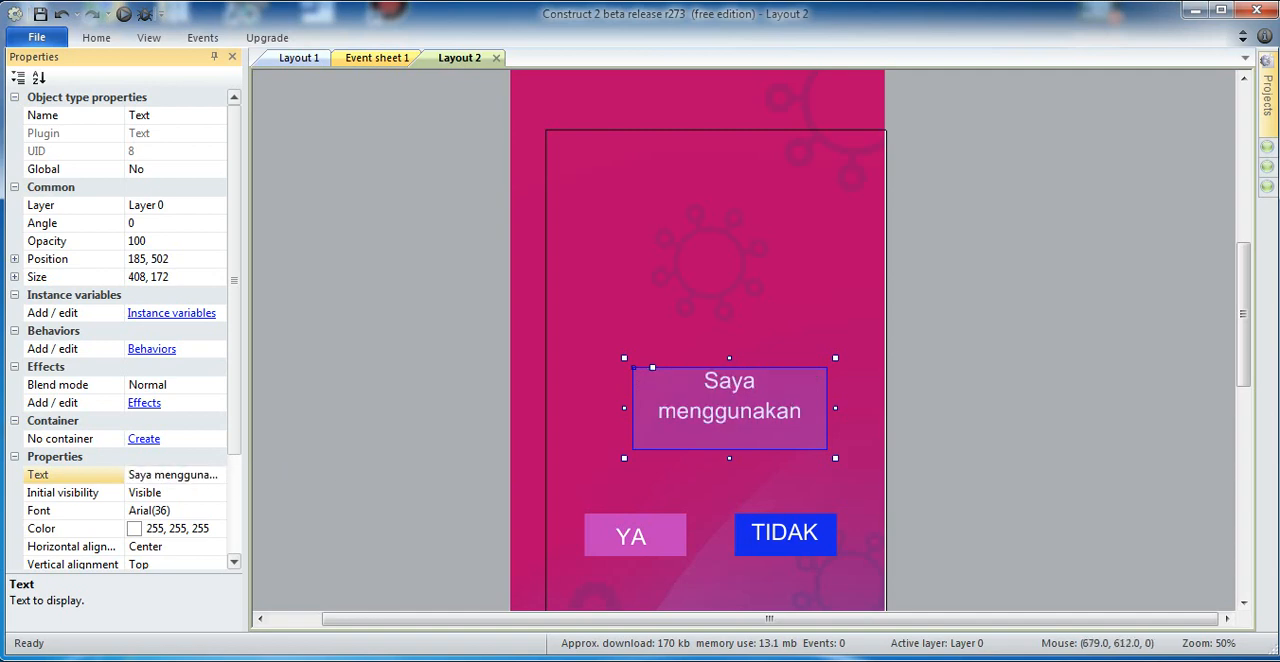
# Step: Enlarge Layout 2's statement text box to about 468 by 242 and move it to about 91, 514 above the answer buttons
pyautogui.moveTo(836, 457); pyautogui.dragTo(870, 490)
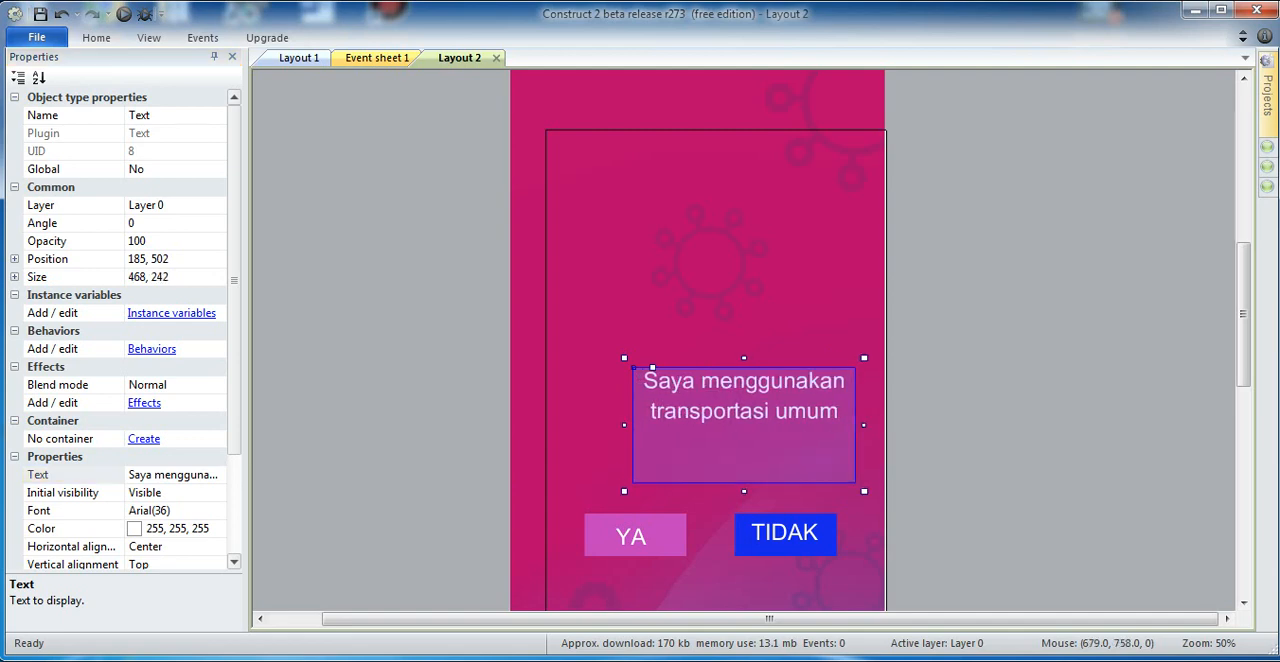
pyautogui.moveTo(786, 439); pyautogui.dragTo(741, 444)
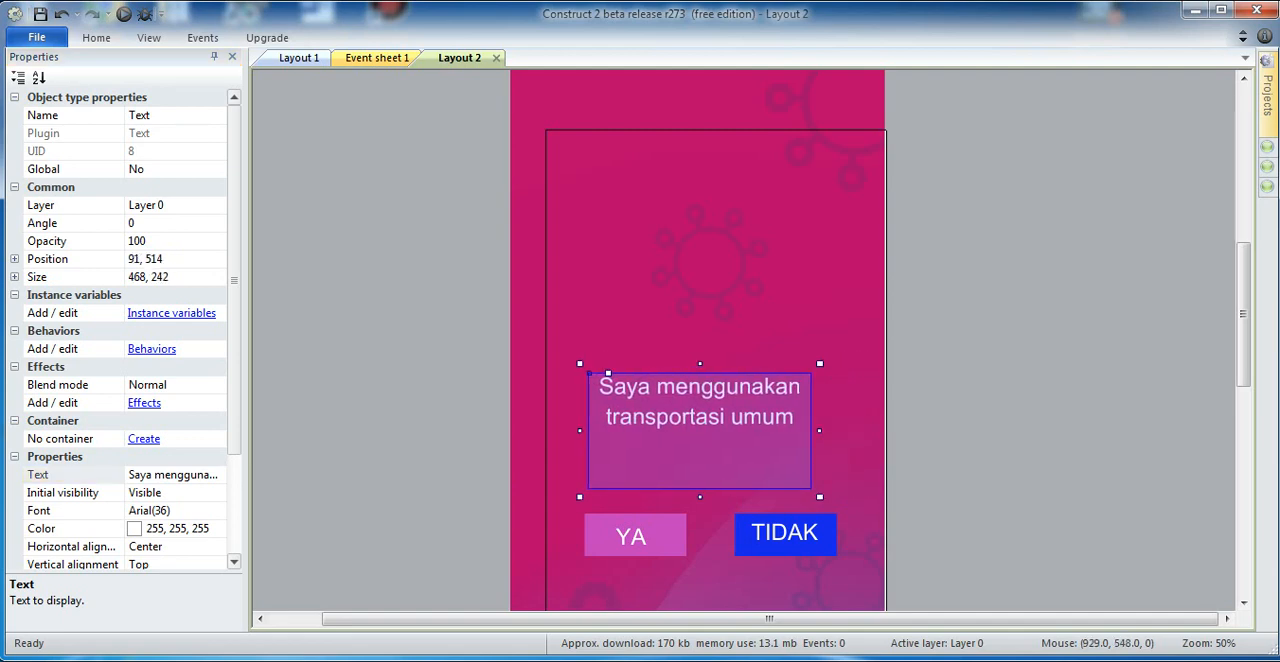
pyautogui.click(955, 414)
pyautogui.moveTo(1267, 95)
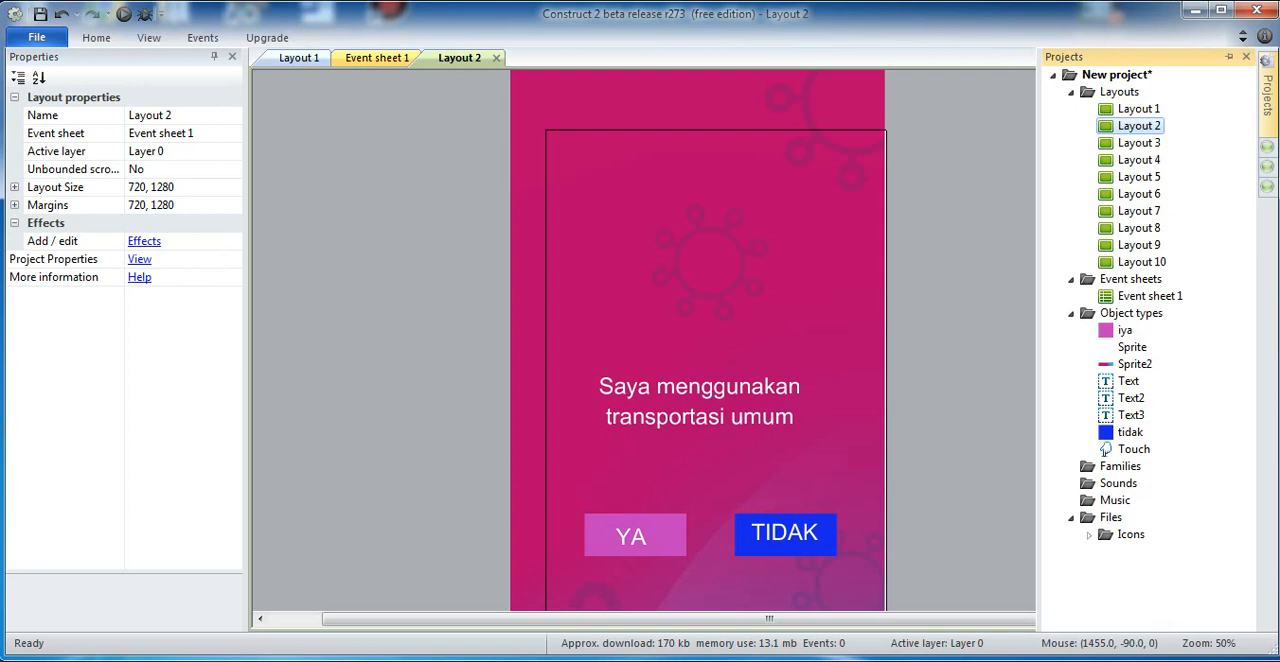